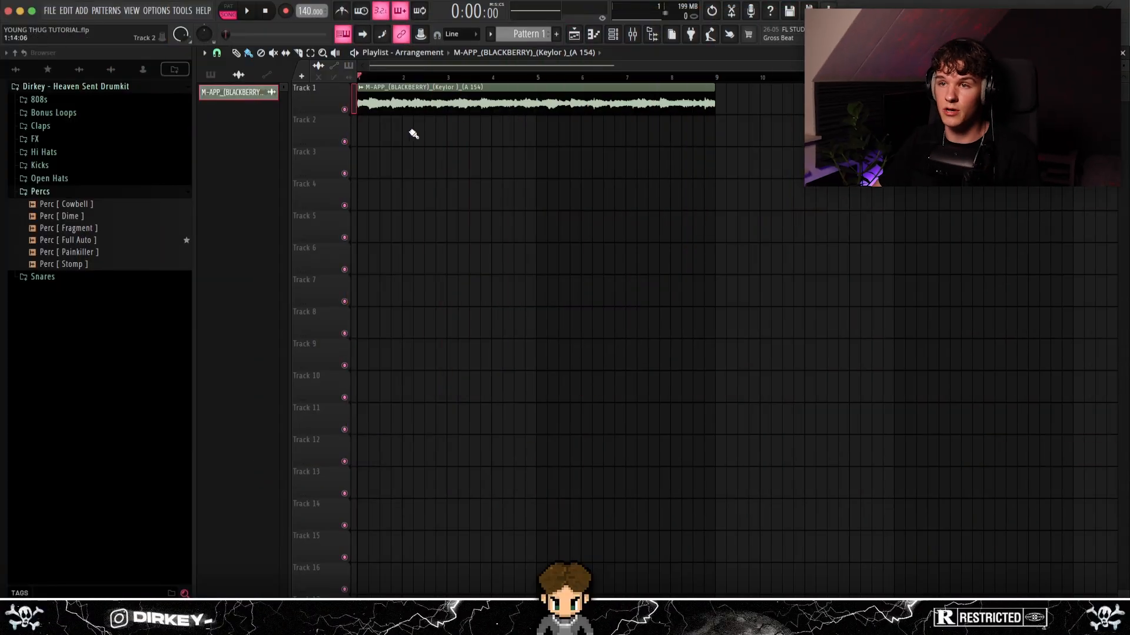
Open the melody clip's channel settings on Track 1 to check its stretching options, and close them.
double_click(462, 101)
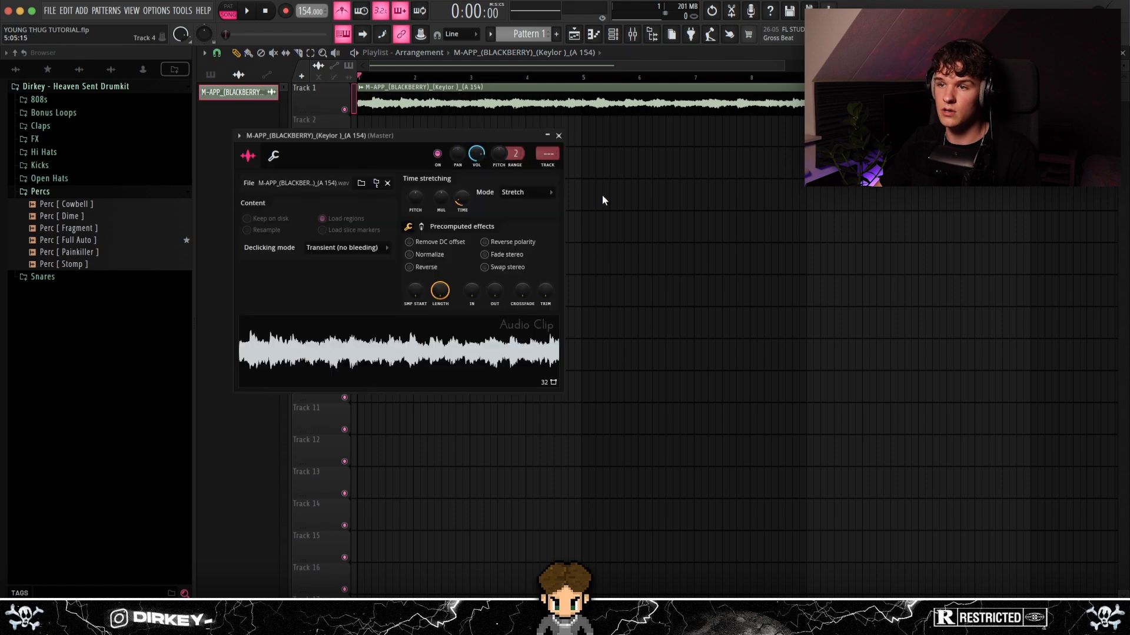
click(558, 136)
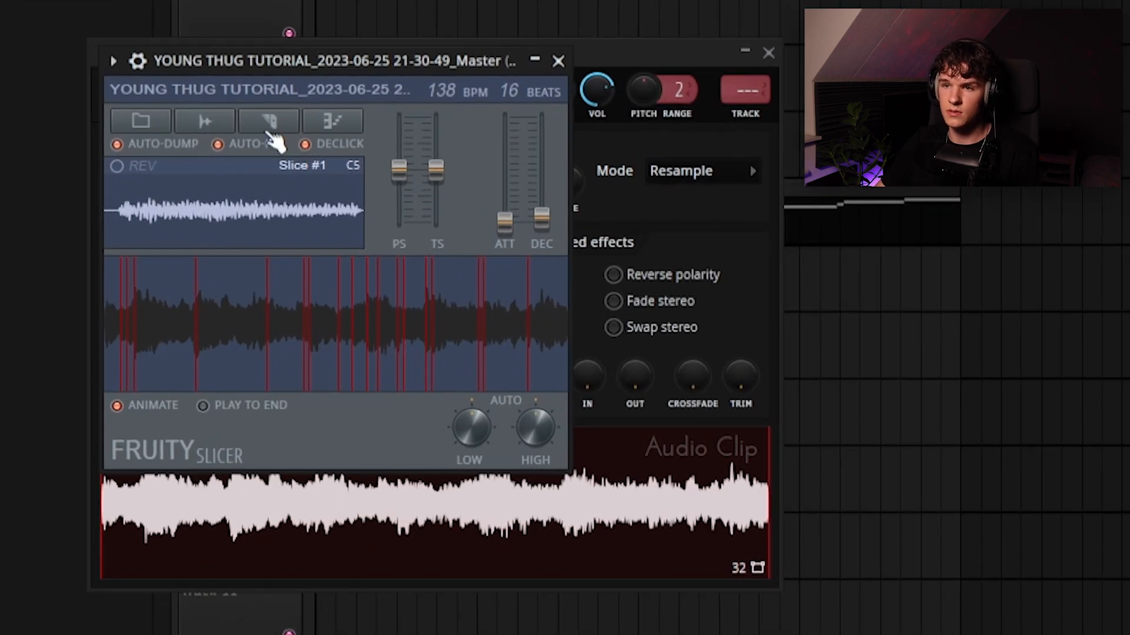
Slice the recorded sample by beats in Fruity Slicer and lower its pitch shift while listening to the sliced pattern.
click(269, 122)
click(276, 366)
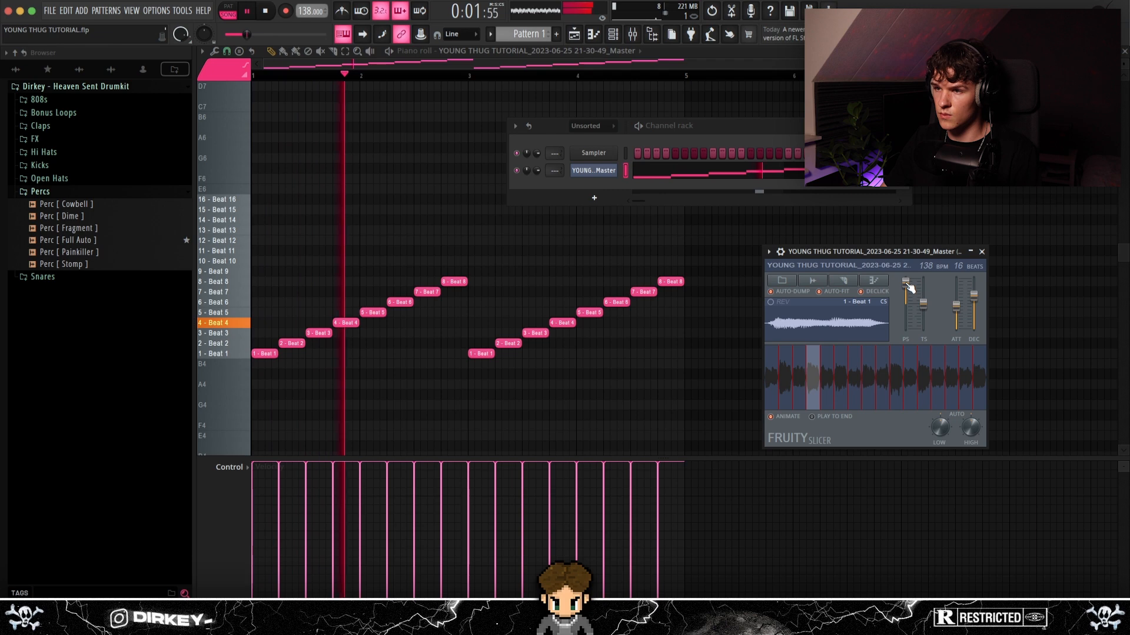
drag(909, 287, 910, 300)
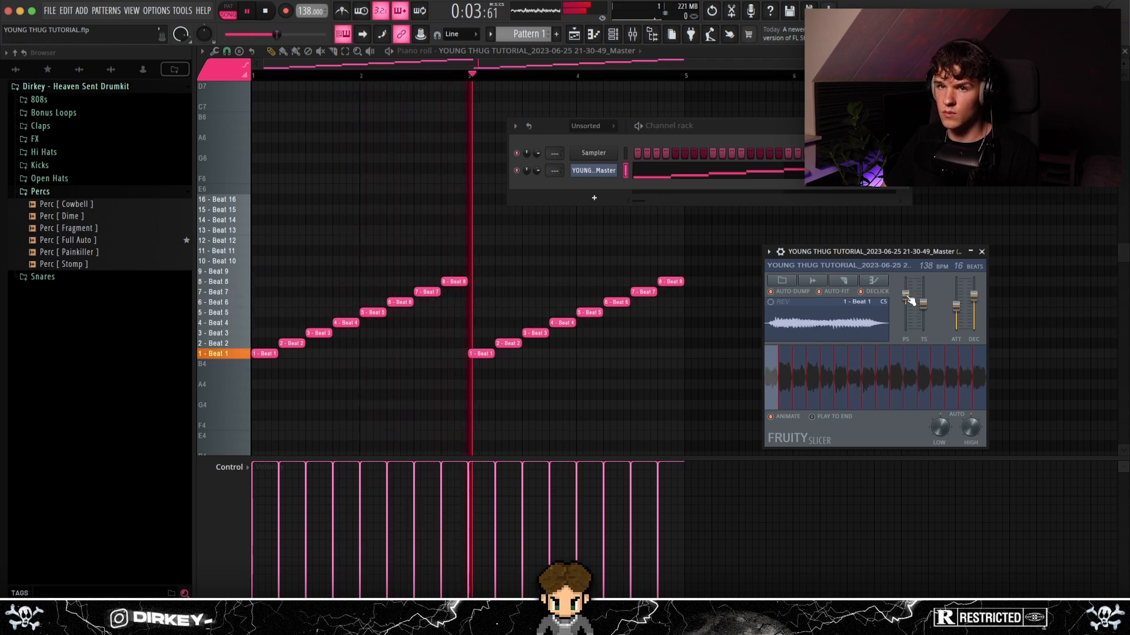
key(space)
key(space)
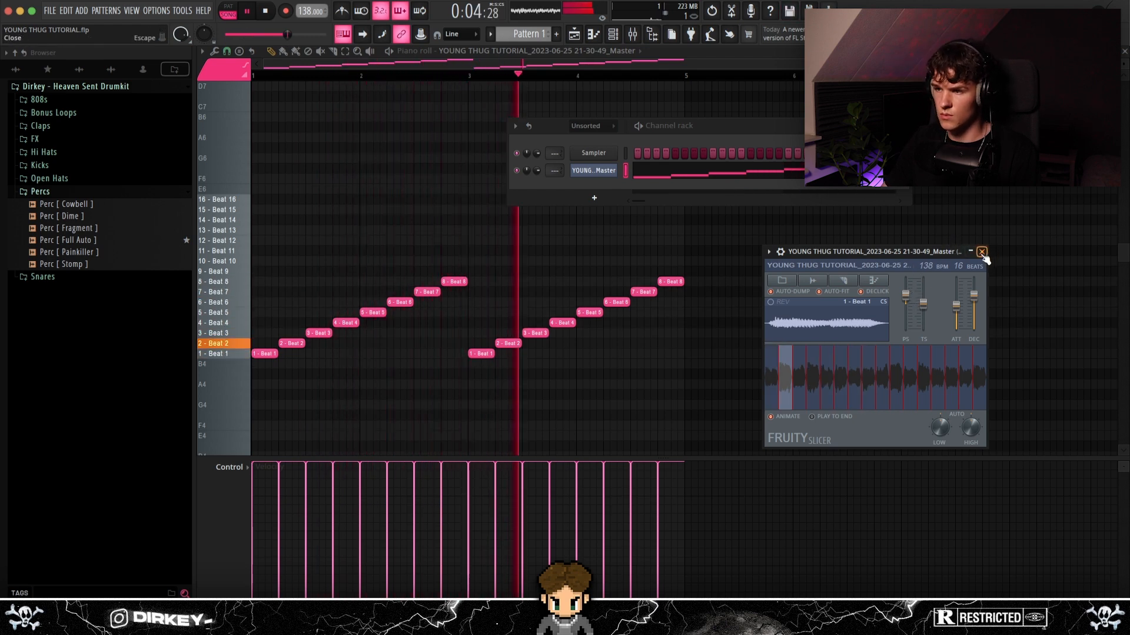
Change the last two notes of the sliced pattern to slices Beat 14 and Beat 16, and play it back.
right_click(674, 259)
key(space)
mouse_move(645, 210)
mouse_down()
mouse_move(615, 207)
mouse_move(631, 218)
mouse_move(657, 198)
mouse_up()
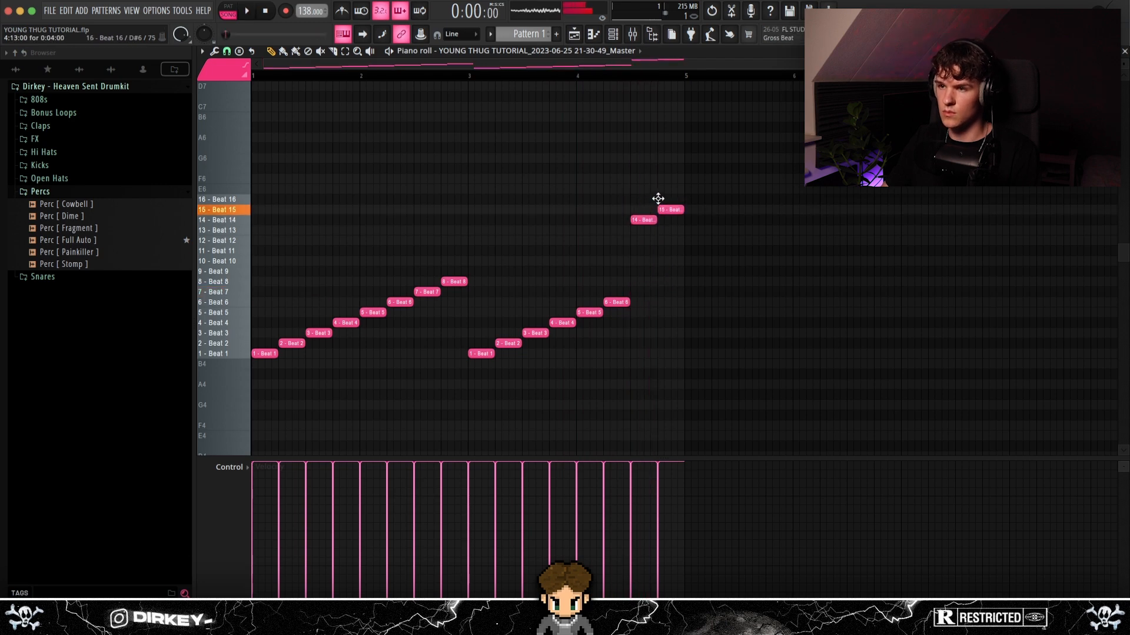
click(661, 200)
key(space)
right_click(669, 210)
scroll(645, 76, up, 4)
scroll(651, 80, down, 4)
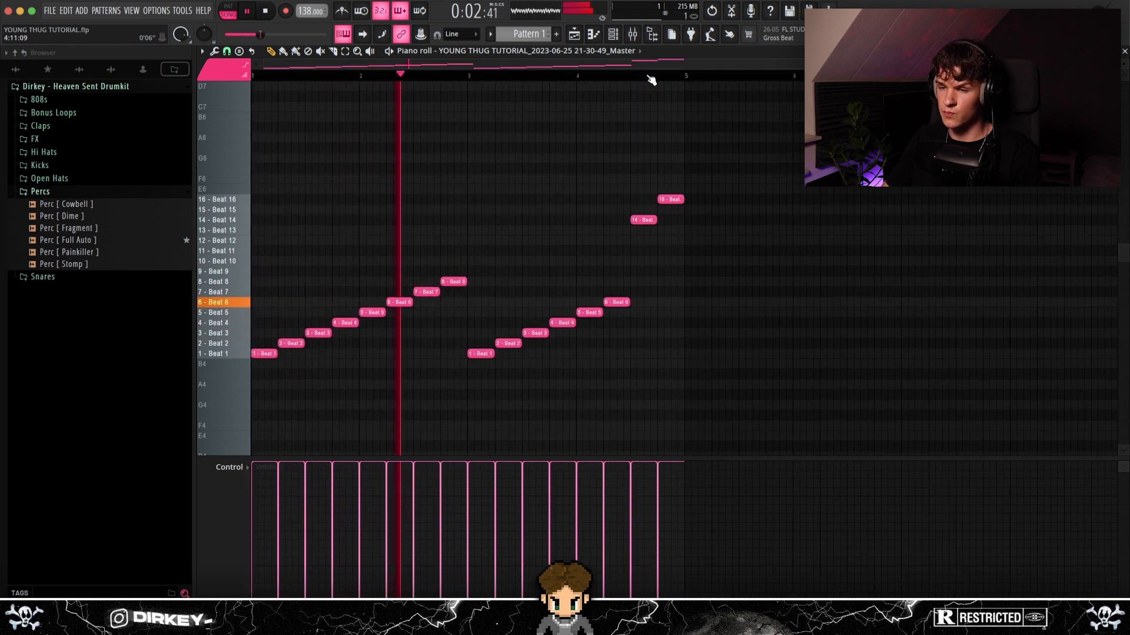
Review the sliced sample's Fruity Slicer settings during playback, and stop playback.
click(612, 36)
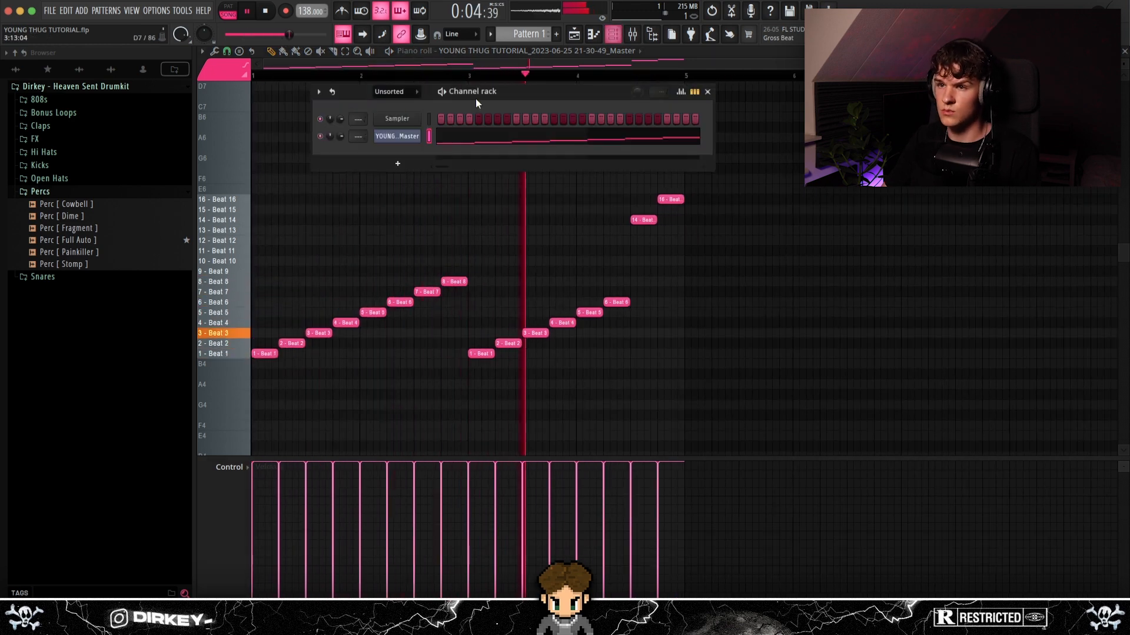
click(389, 137)
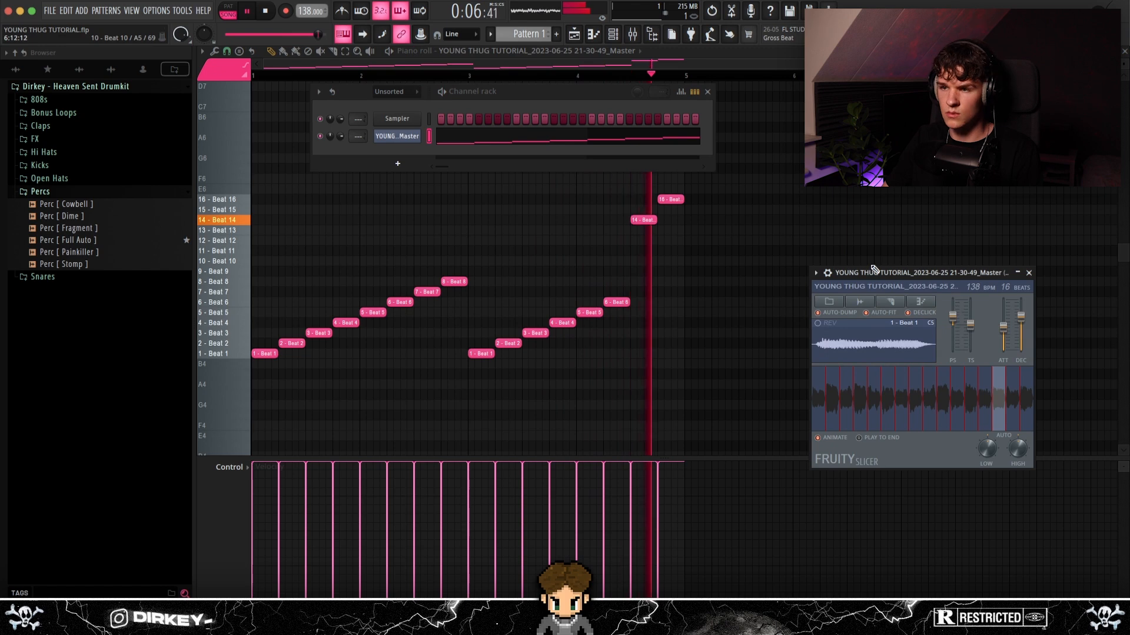
key(space)
click(613, 35)
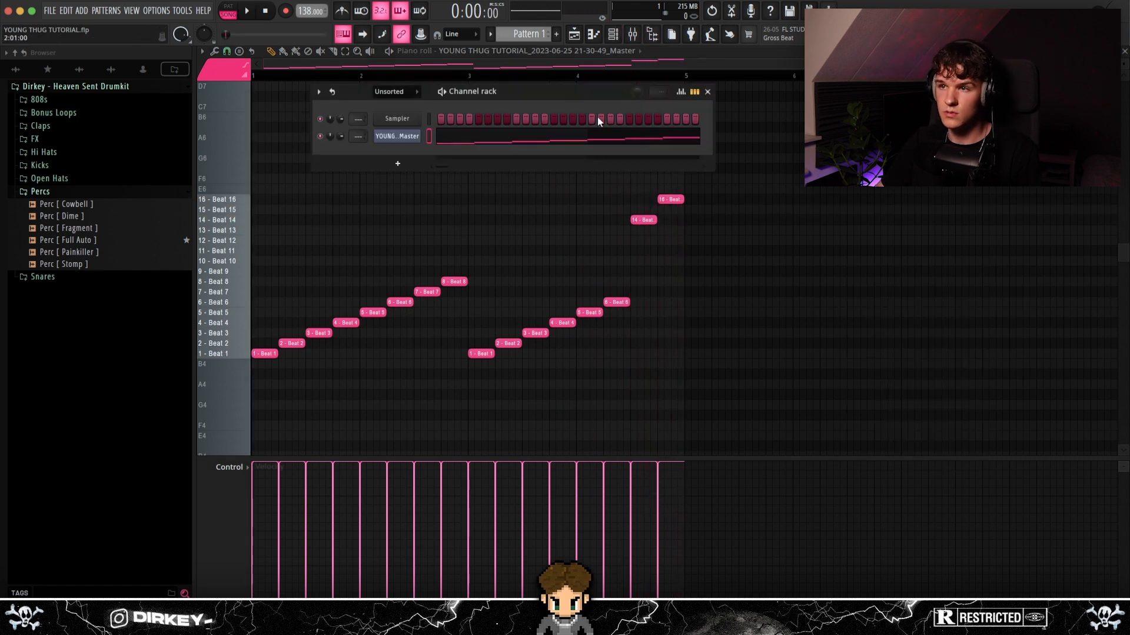
Render the master mixer track to a new WAV file and solo the playlist track holding the rendered clip.
click(639, 36)
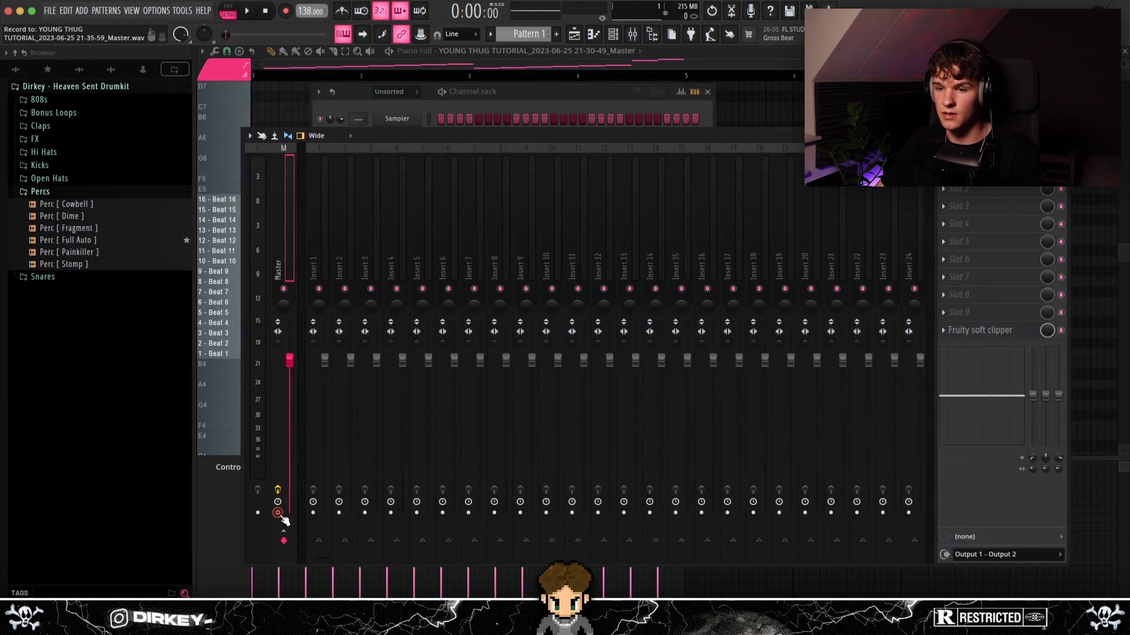
key(alt+r)
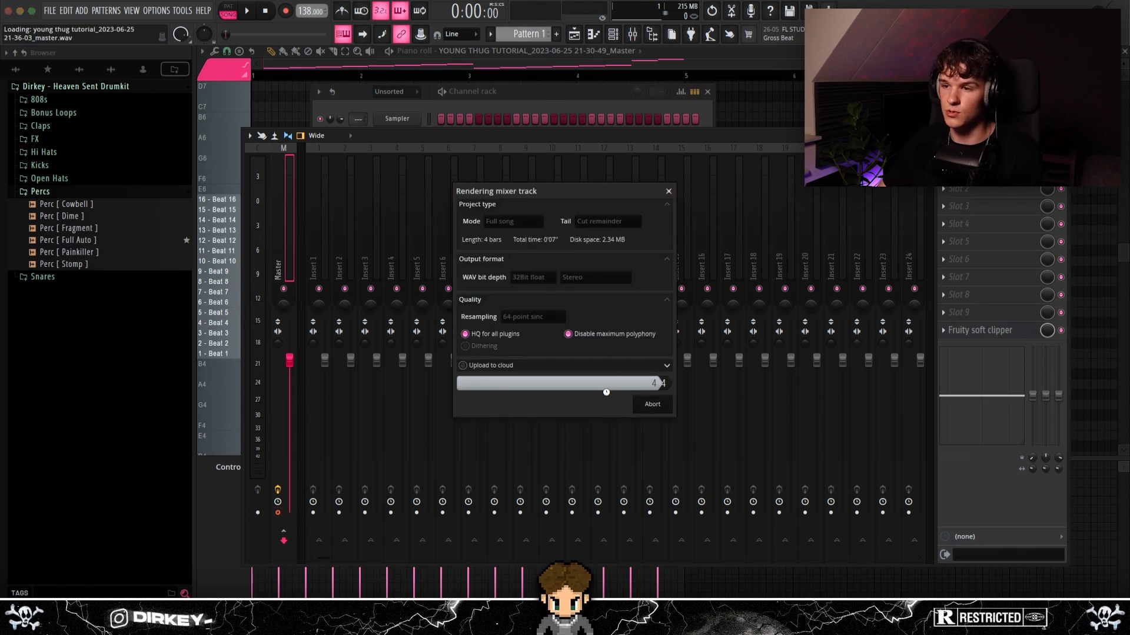
right_click(346, 110)
scroll(476, 130, down, 3)
drag(659, 79, 359, 80)
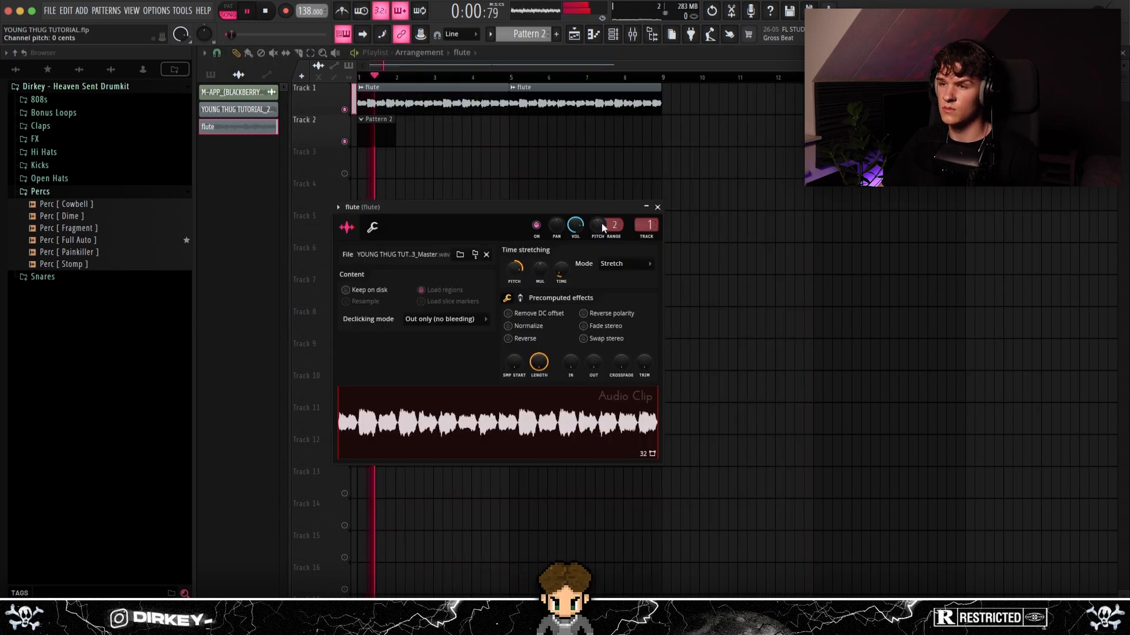
Set band 1 of Fruity Parametric EQ 2 on the flute mixer track to high pass and reshape the higher bands.
click(657, 207)
click(632, 34)
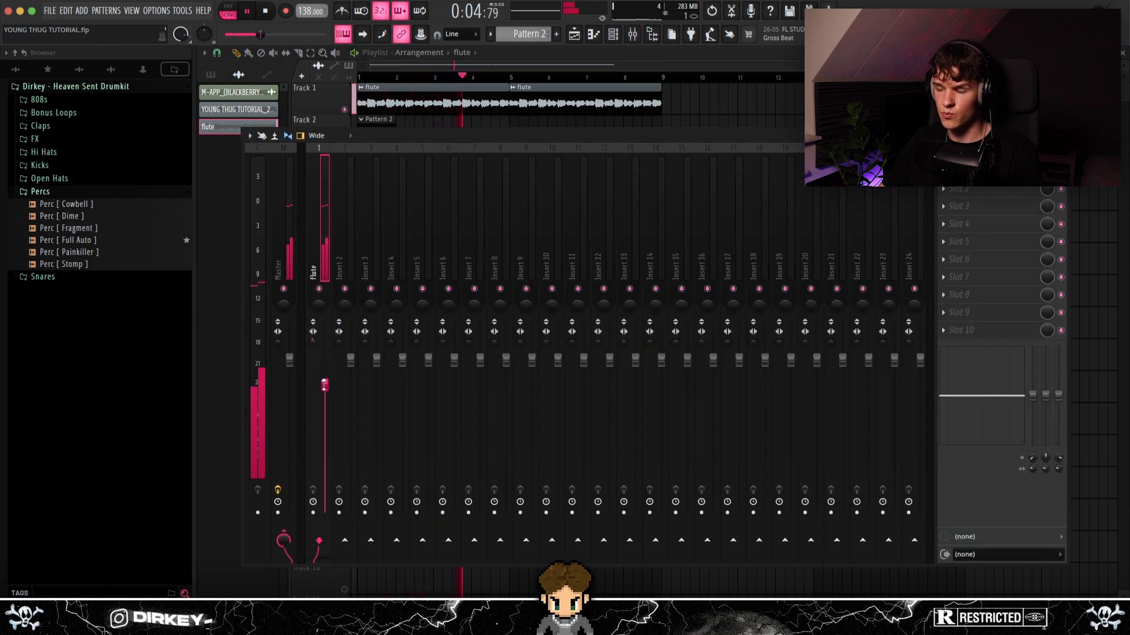
drag(713, 136, 751, 127)
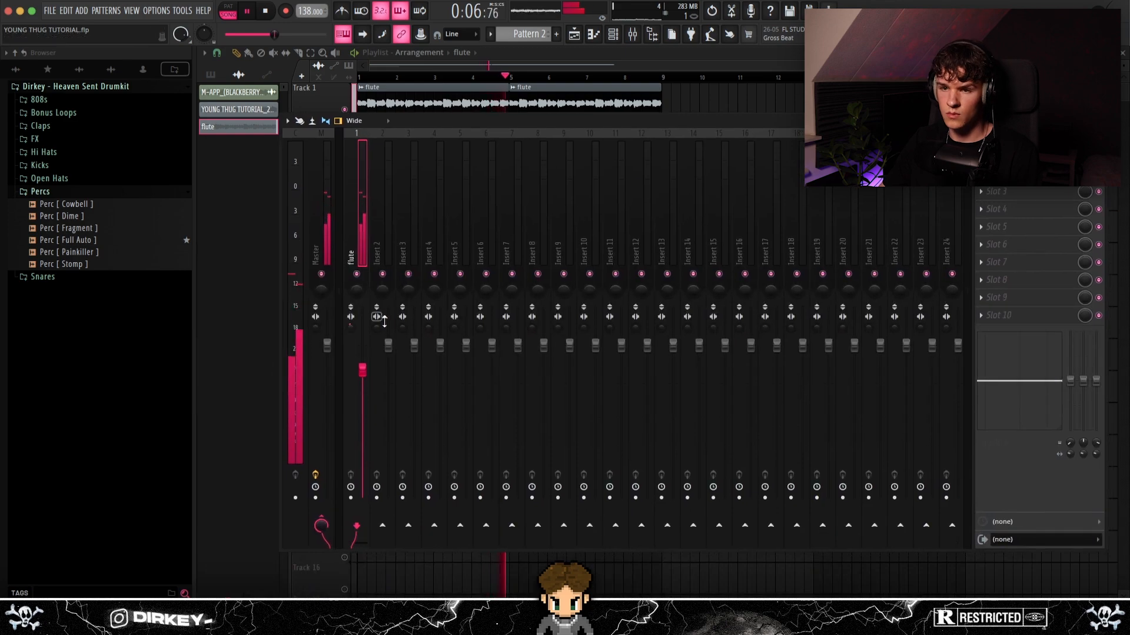
right_click(222, 257)
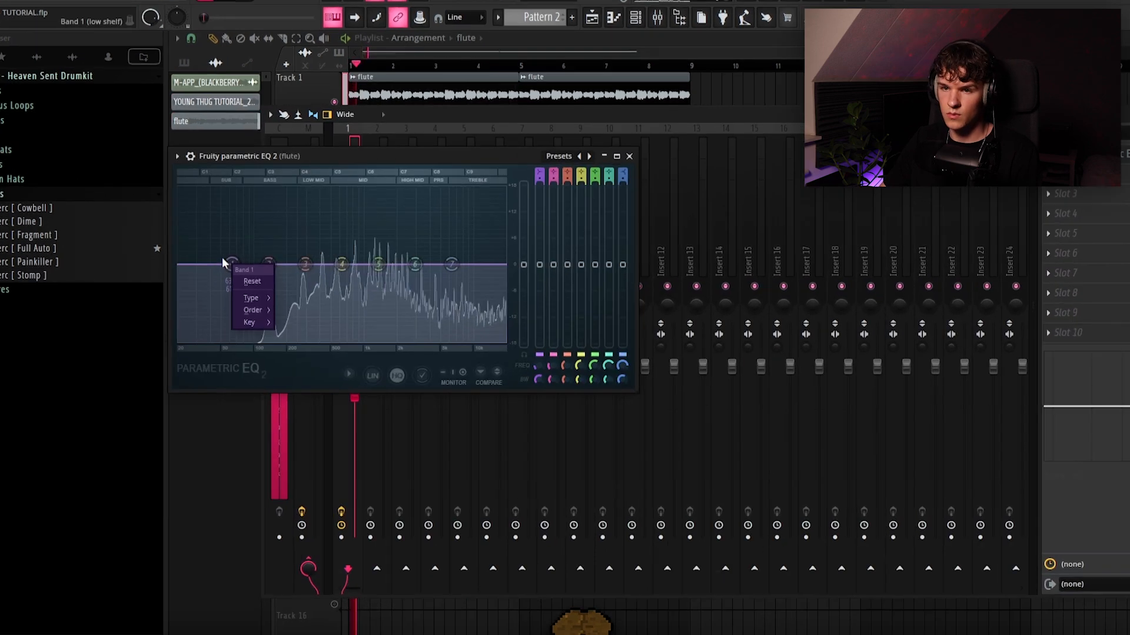
mouse_move(270, 285)
click(313, 315)
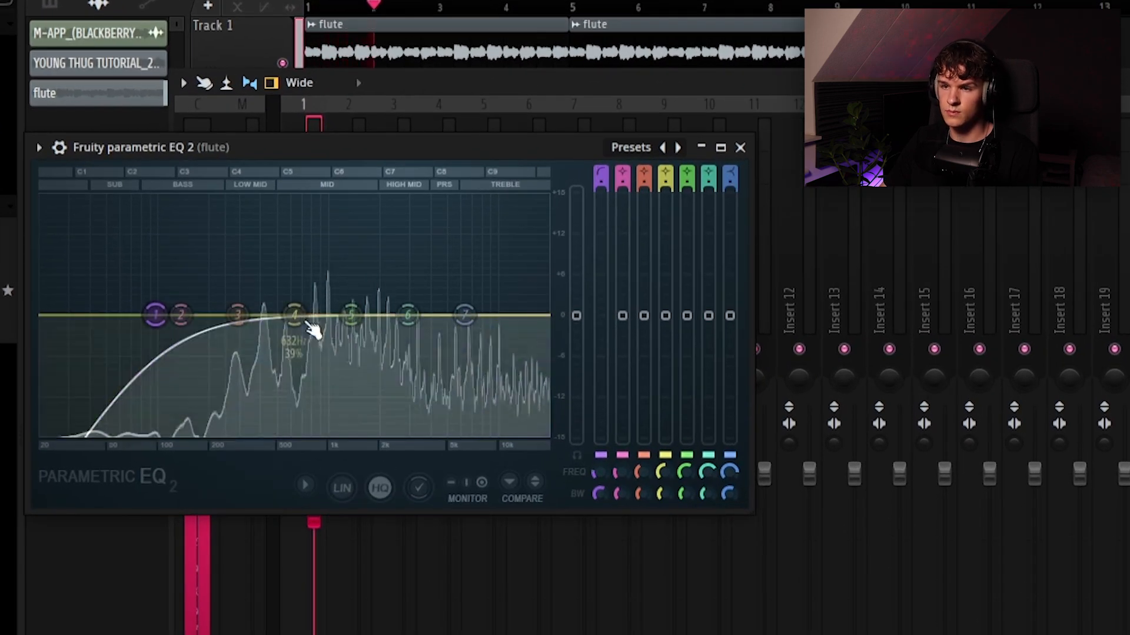
drag(306, 323, 328, 326)
drag(407, 315, 504, 350)
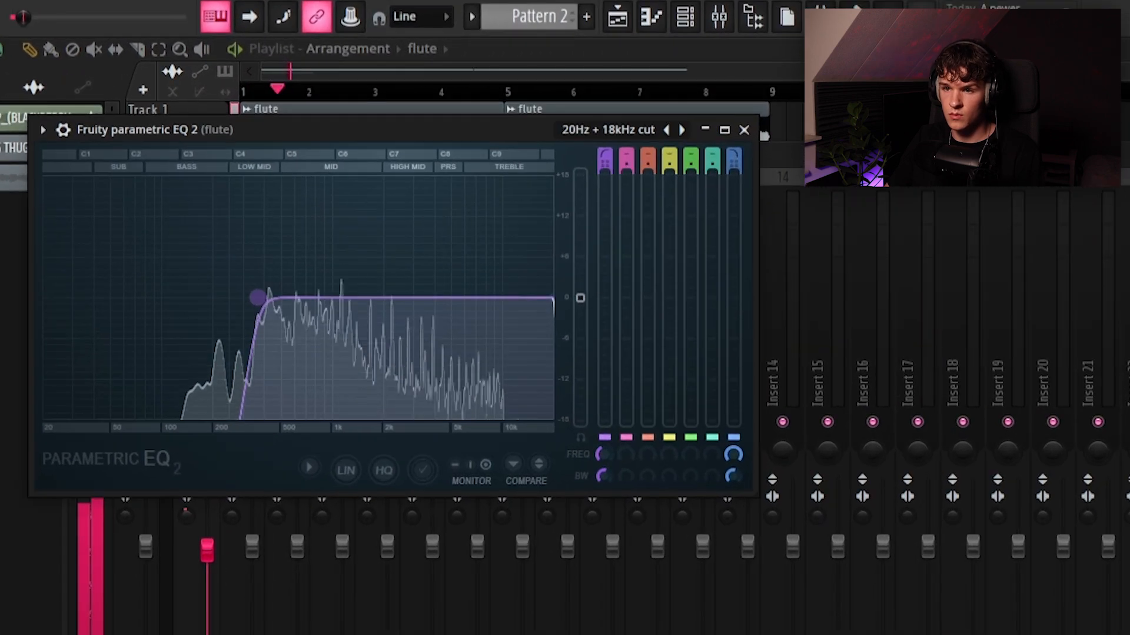
Raise the low cut and lower the high cut of the flute's EQ with the "20Hz + 18kHz cut" preset.
drag(365, 194, 388, 194)
drag(488, 297, 465, 297)
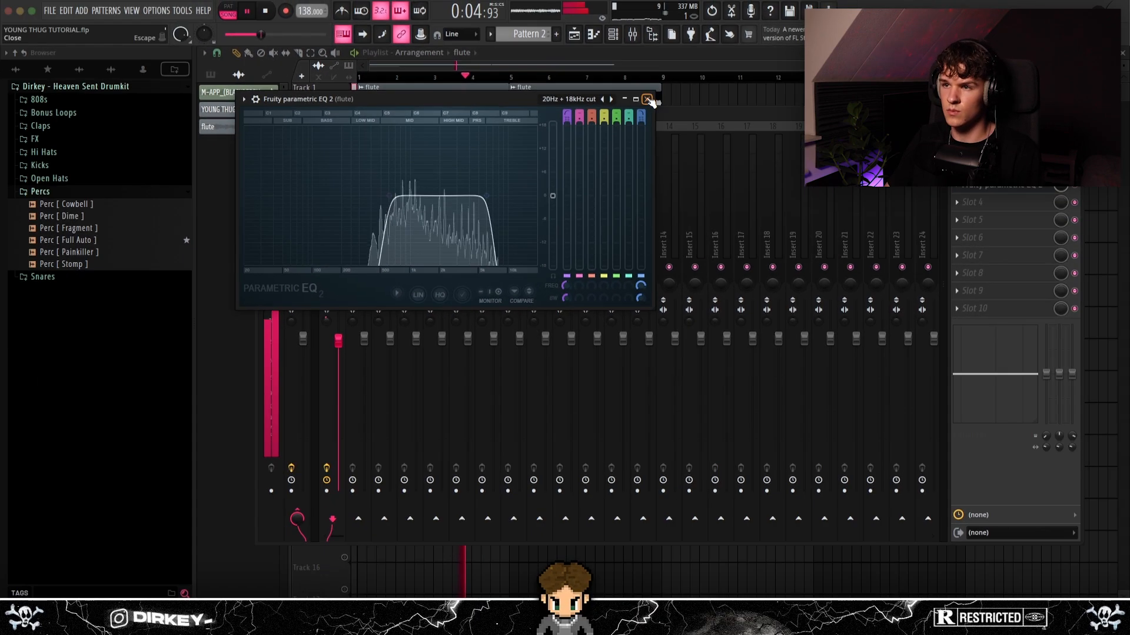
click(744, 130)
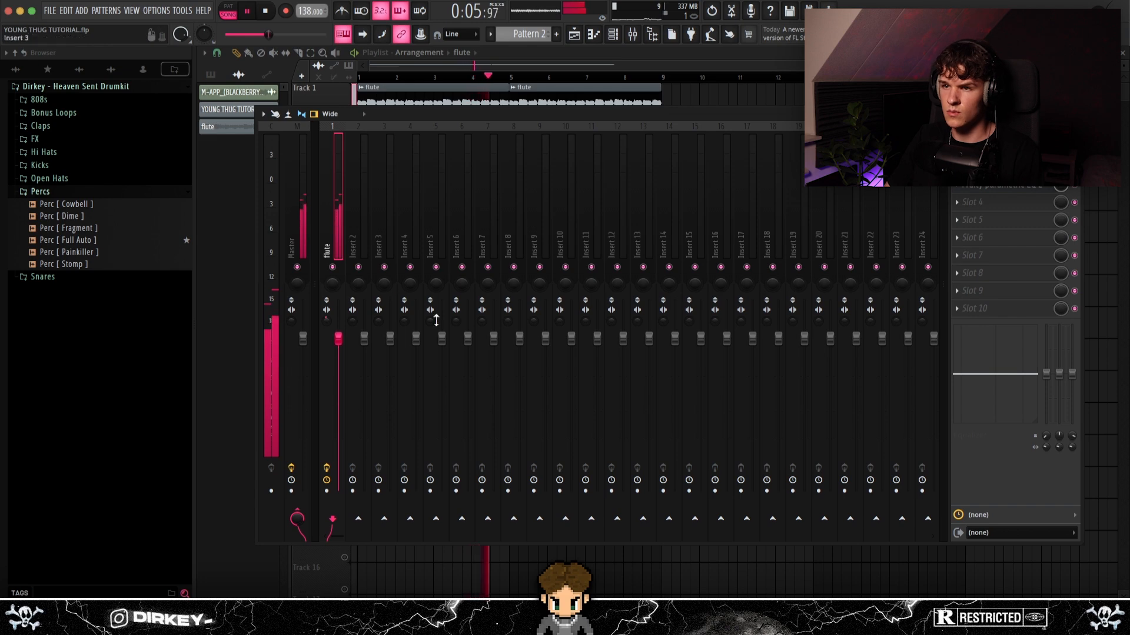
Adjust the noise tone in RC-20 Retro Color on the flute track and set the noise amount to 20 %.
click(983, 201)
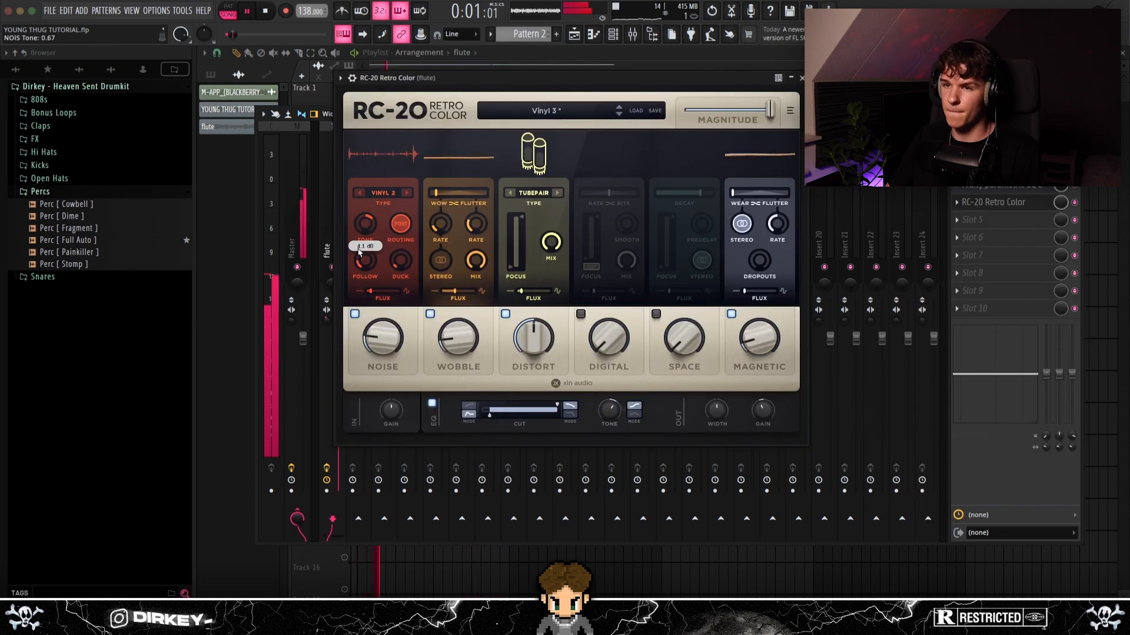
drag(360, 252, 361, 236)
drag(381, 343, 382, 338)
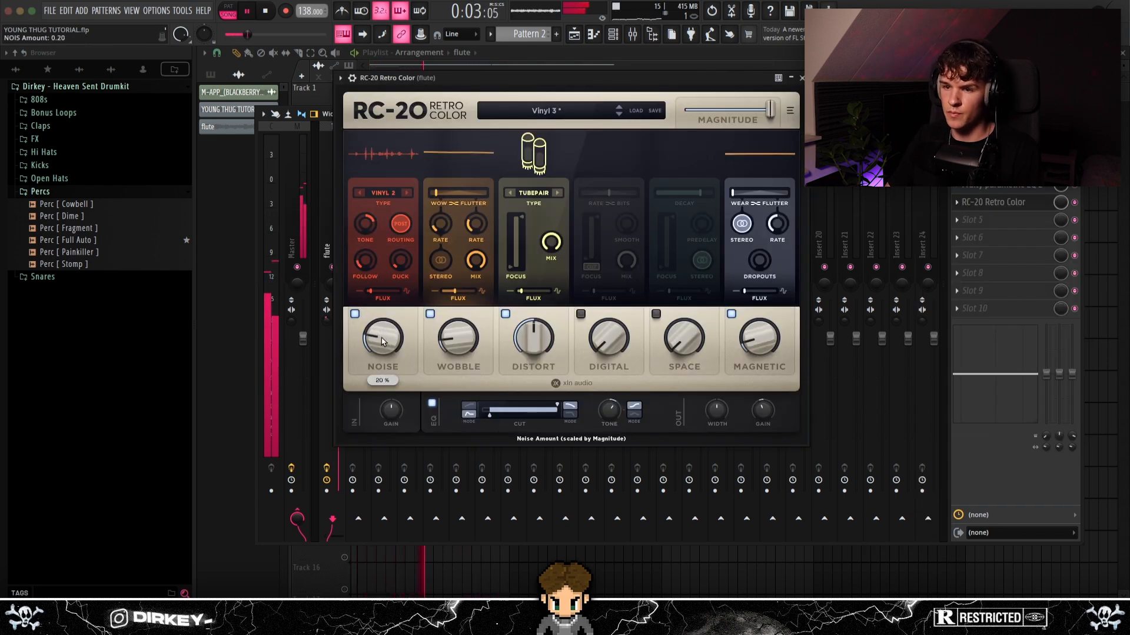
Turn off RC-20's Wobble module and switch the noise type to Vinyl 1, fine-tuning its amount and Follow.
click(430, 314)
click(360, 193)
drag(385, 335, 385, 338)
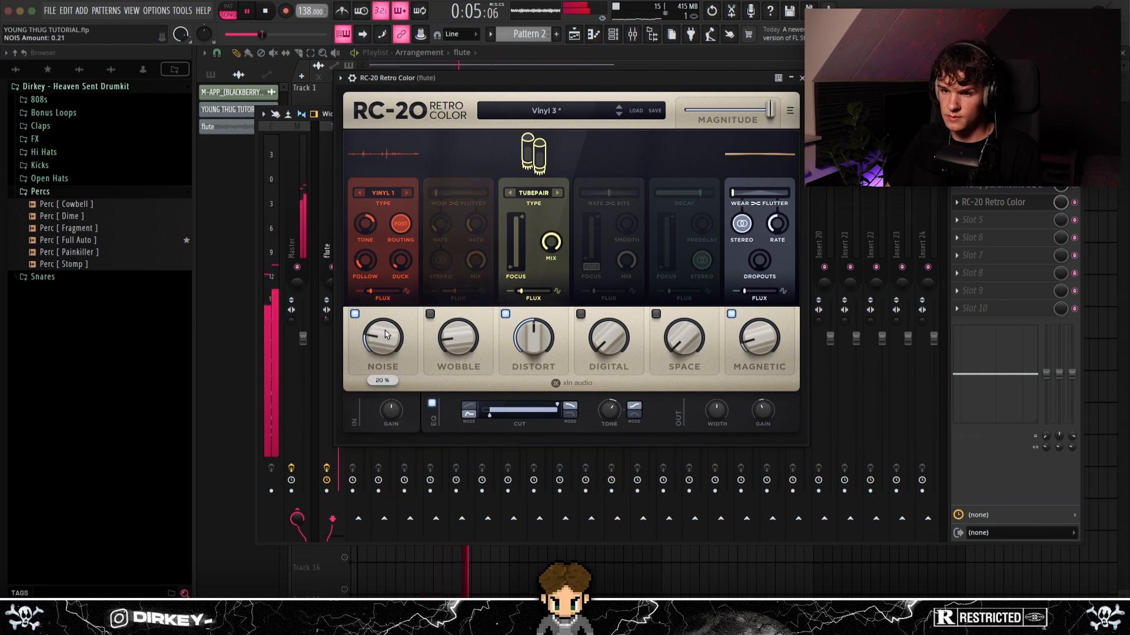
drag(365, 268, 366, 263)
key(space)
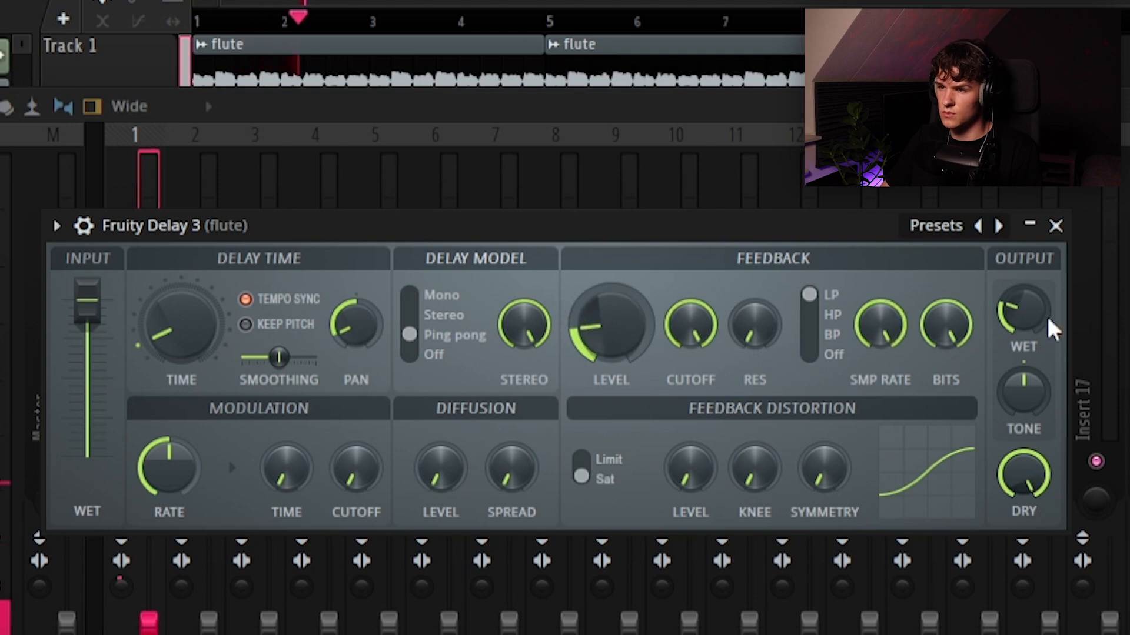
Adjust the wet output level of Fruity Delay 3 on the flute track.
drag(1050, 332, 1044, 321)
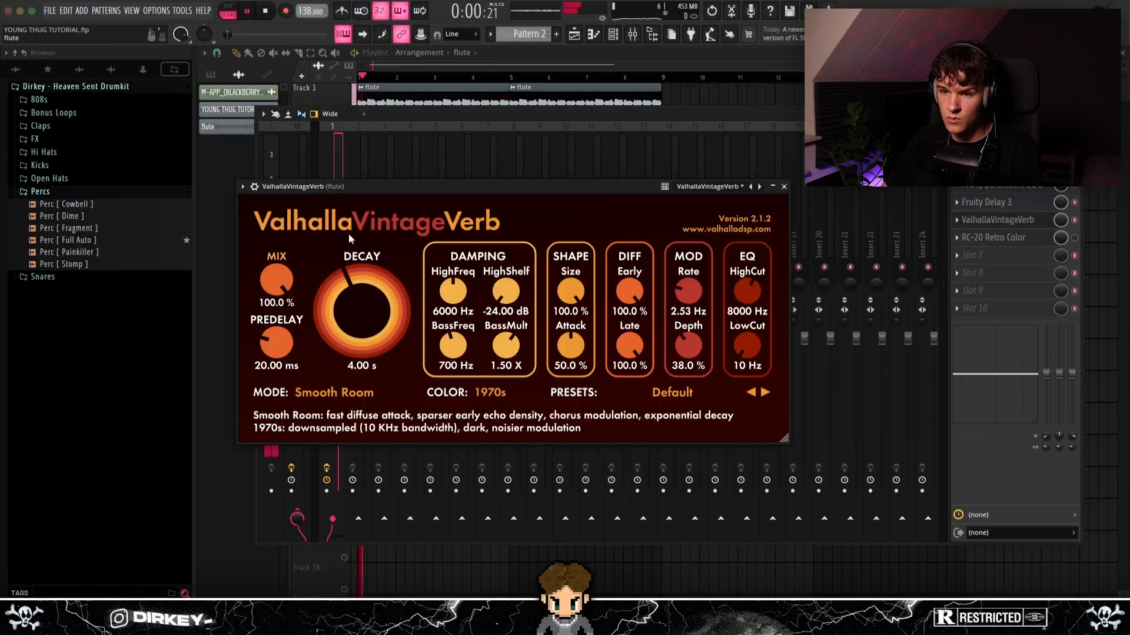
Set ValhallaVintageVerb's decay to 3.52 s, mix to about 38 % and low cut to 360 Hz, and re-enable RC-20 Retro Color.
drag(351, 282, 352, 303)
drag(277, 285, 272, 318)
drag(274, 373, 274, 376)
drag(746, 348, 736, 330)
click(1074, 239)
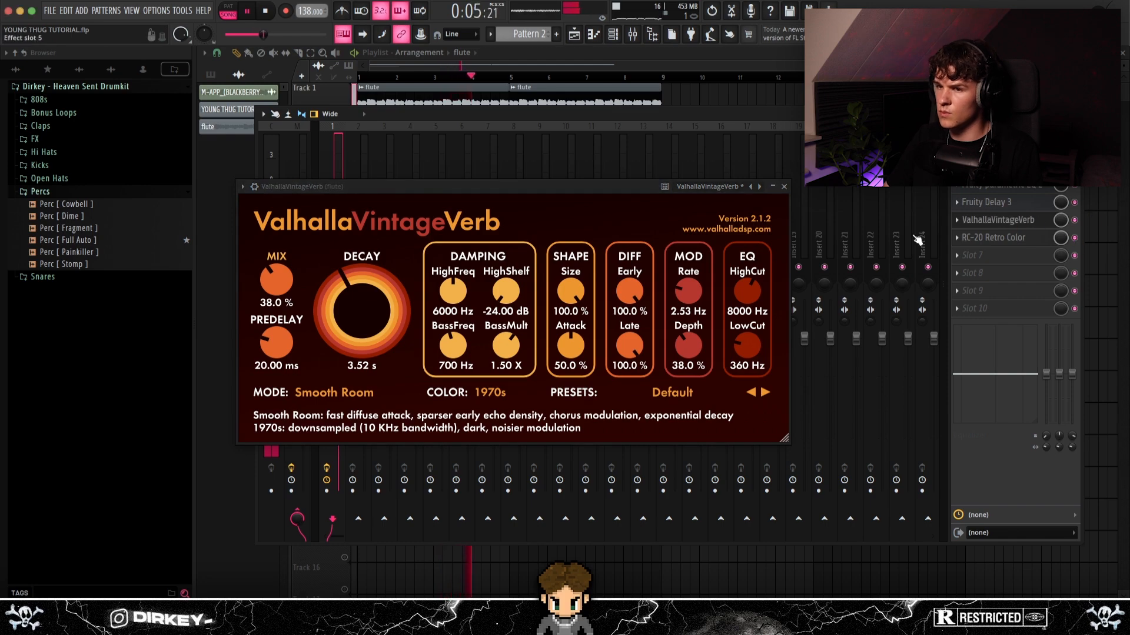
drag(277, 279, 274, 282)
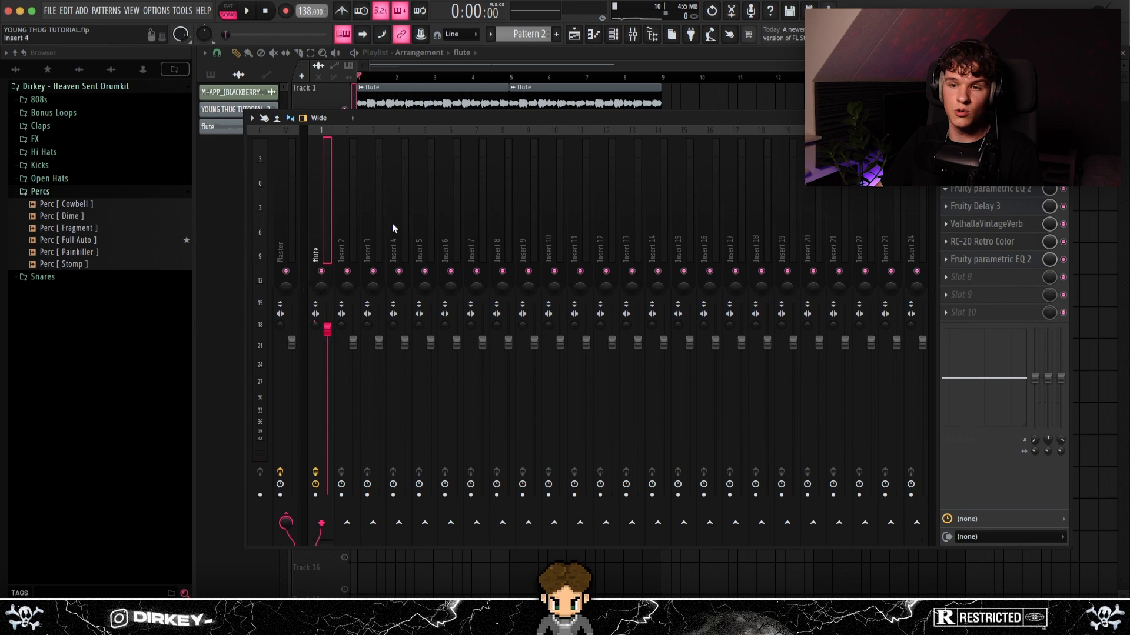
Play the flute without its mixer effects and check the pitch shift in its channel settings.
drag(393, 118, 389, 138)
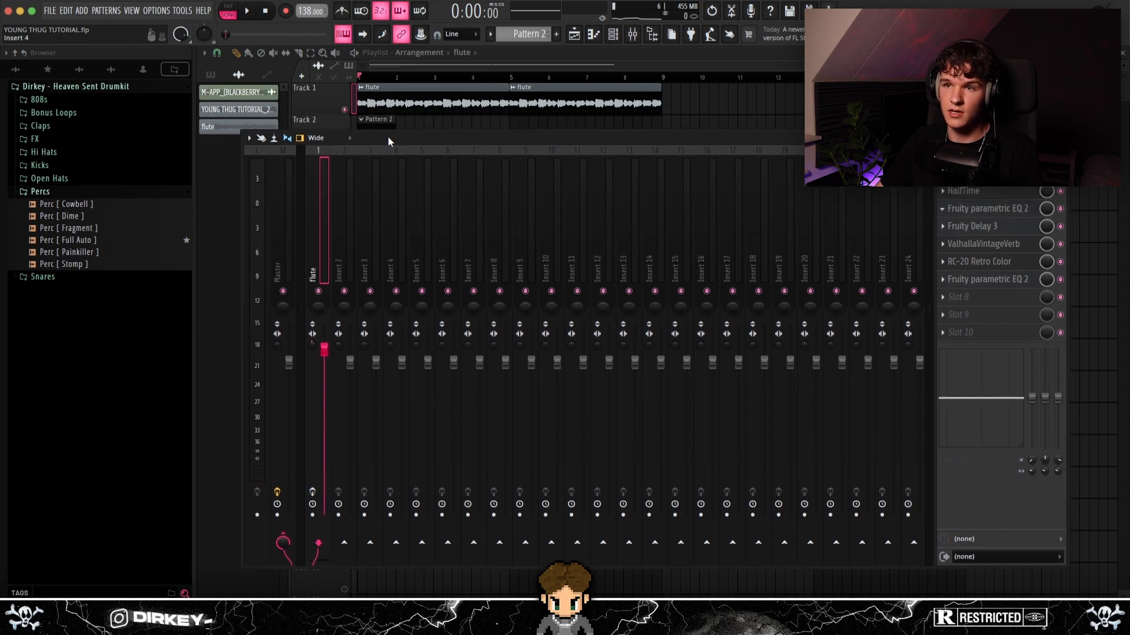
key(space)
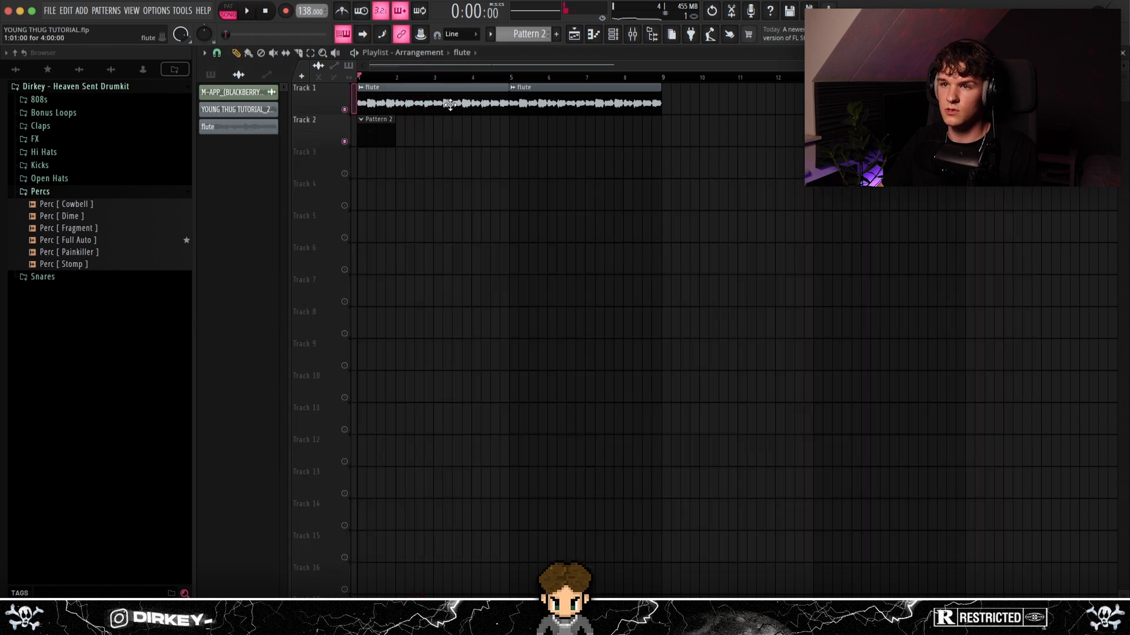
click(238, 127)
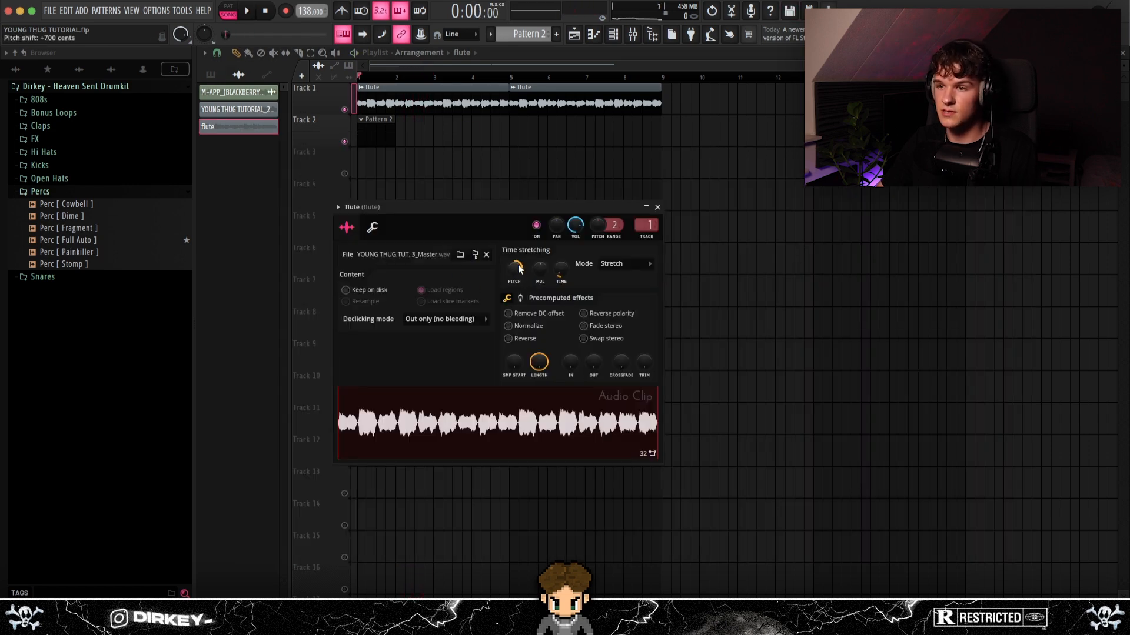
key(F9)
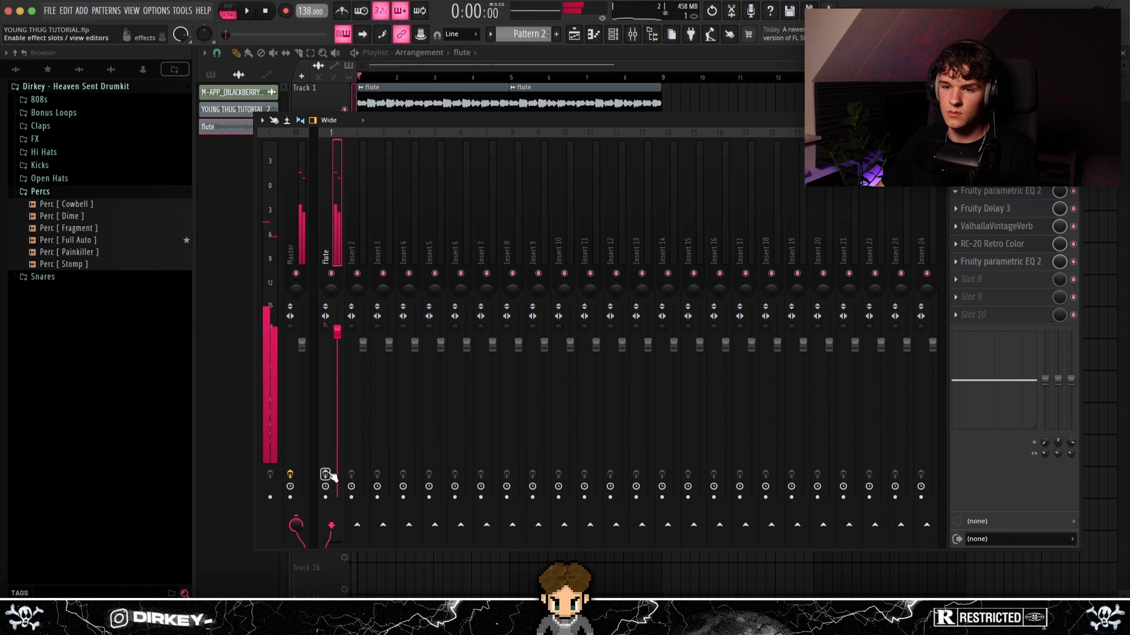
Turn the flute track's effect slots back on and listen to the processed melody.
click(325, 474)
key(space)
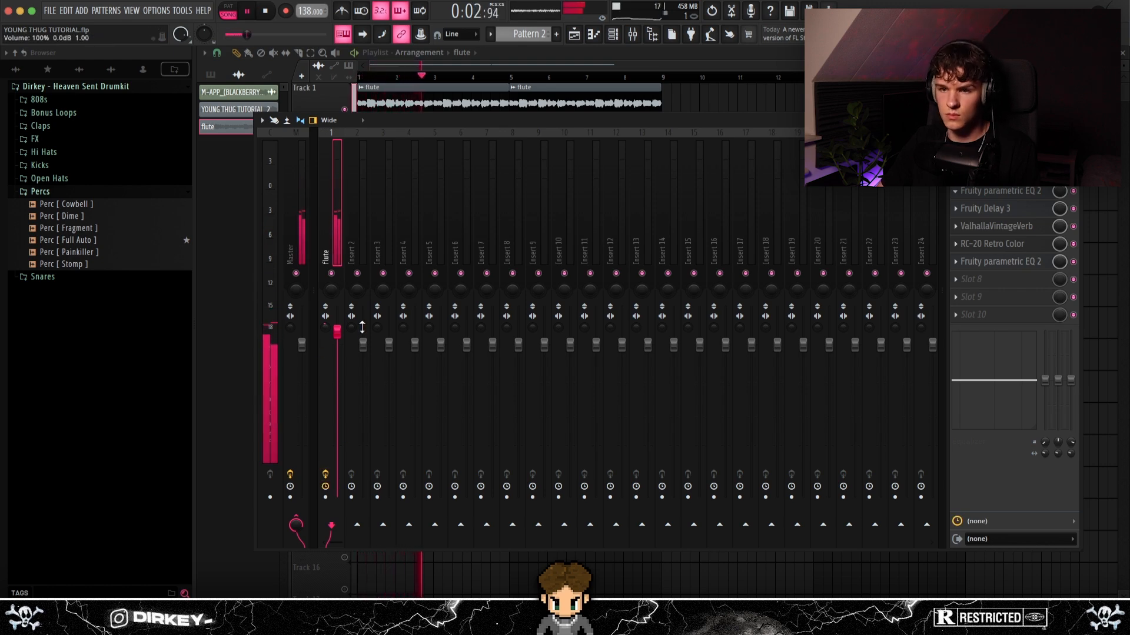
key(space)
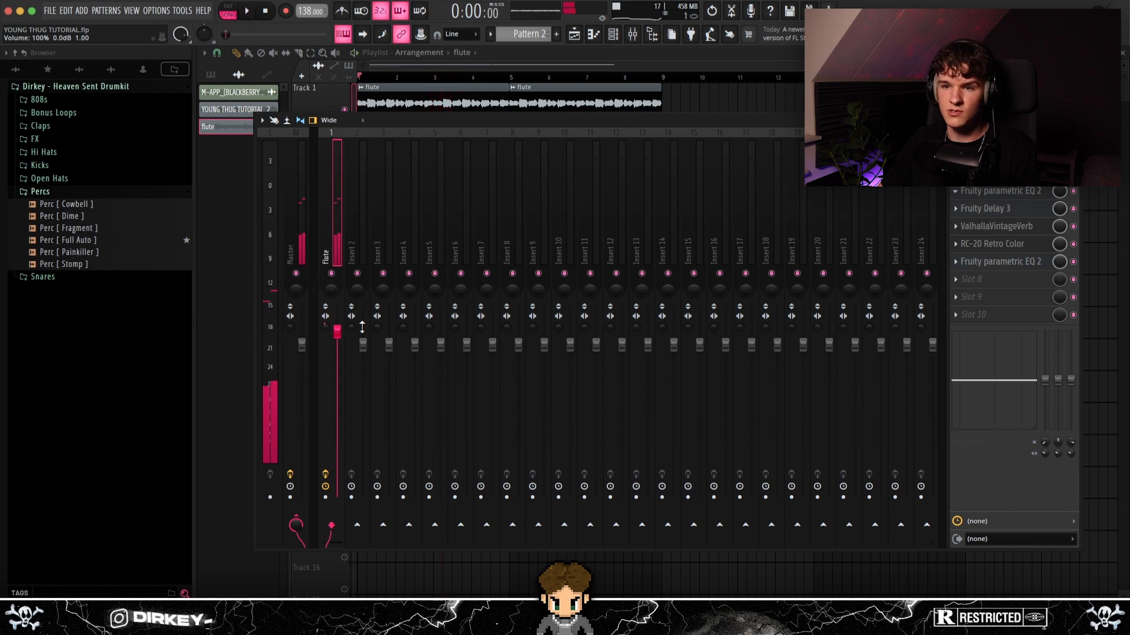
Open the HalfTime effect in the flute track's effect chain to examine its settings.
drag(406, 121, 377, 91)
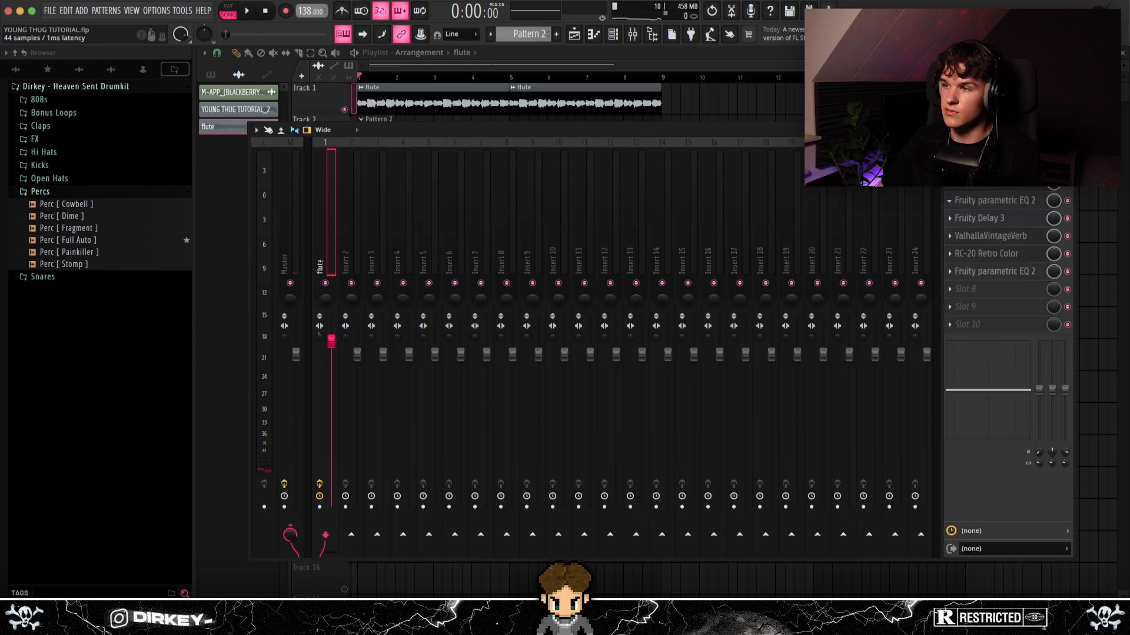
click(994, 200)
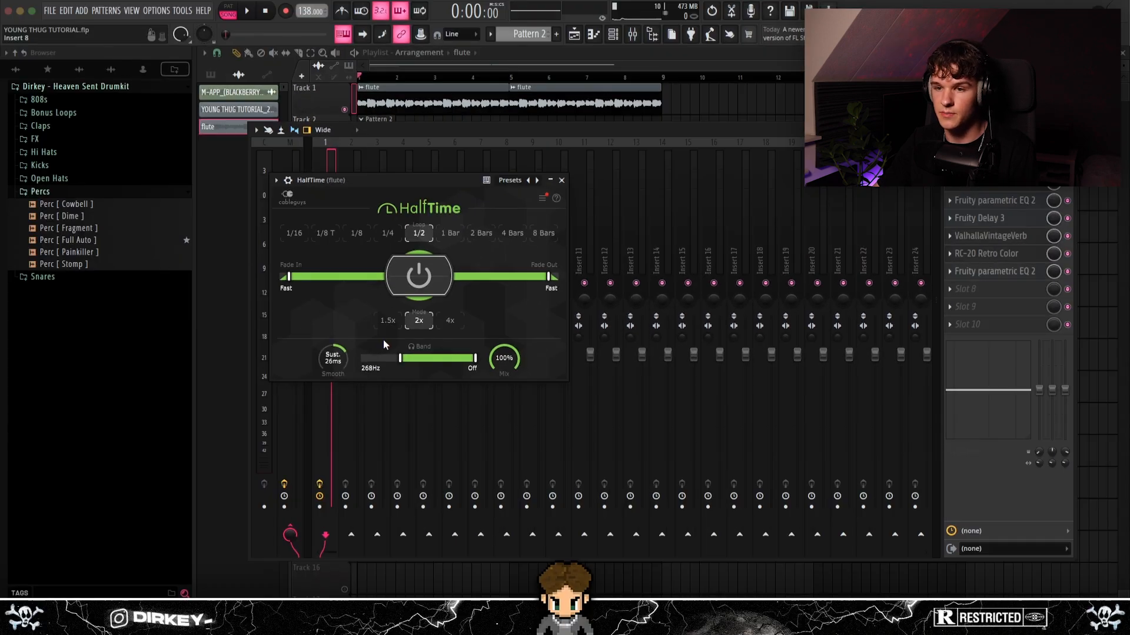
Open the first Fruity Parametric EQ 2, Fruity Delay 3 and ValhallaVintageVerb on the flute track to examine their settings.
click(716, 74)
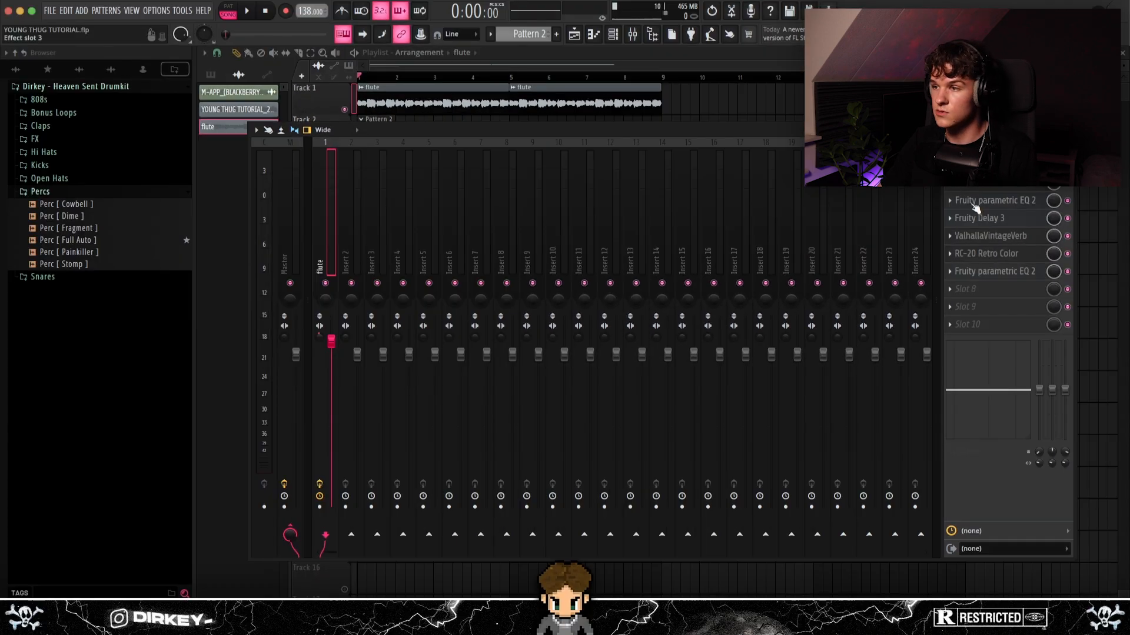
click(974, 203)
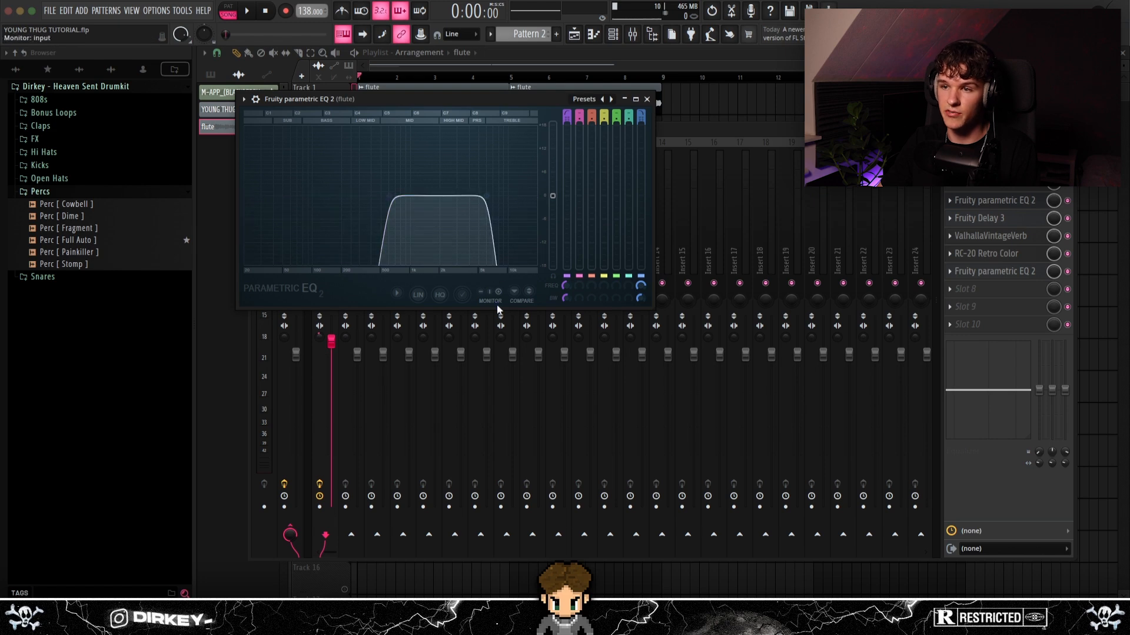
drag(487, 162, 512, 170)
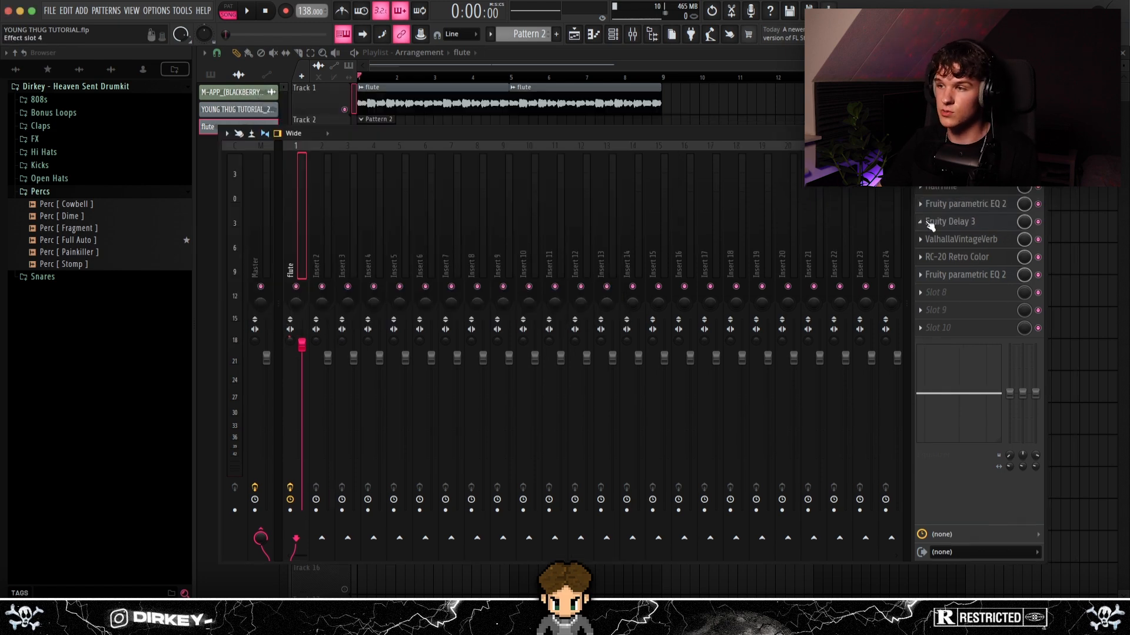
click(929, 221)
click(945, 243)
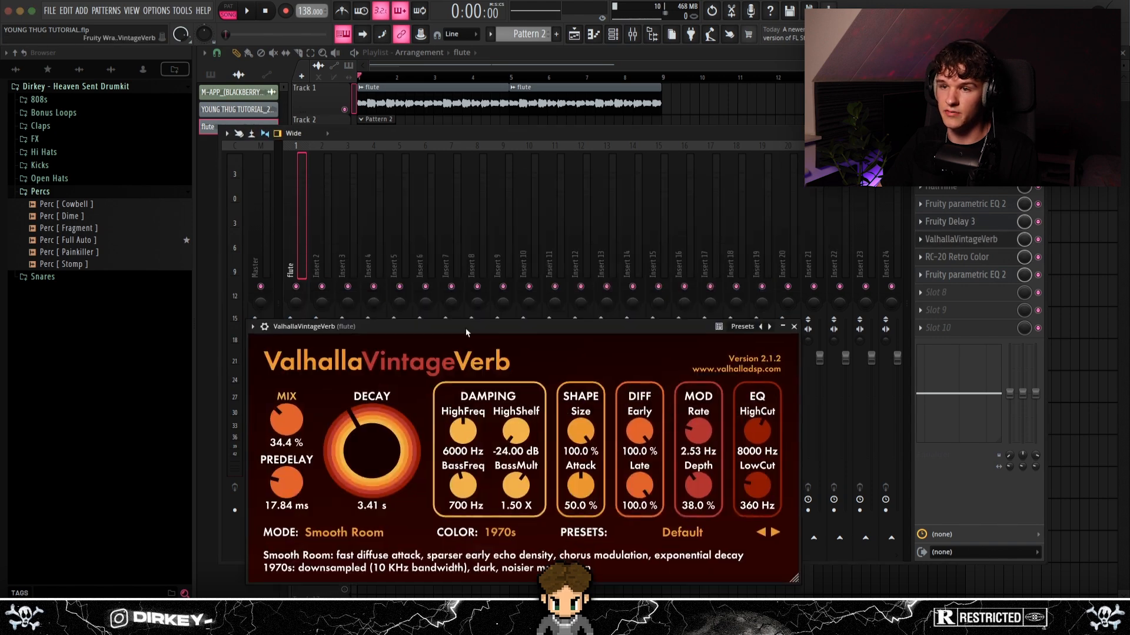
click(956, 222)
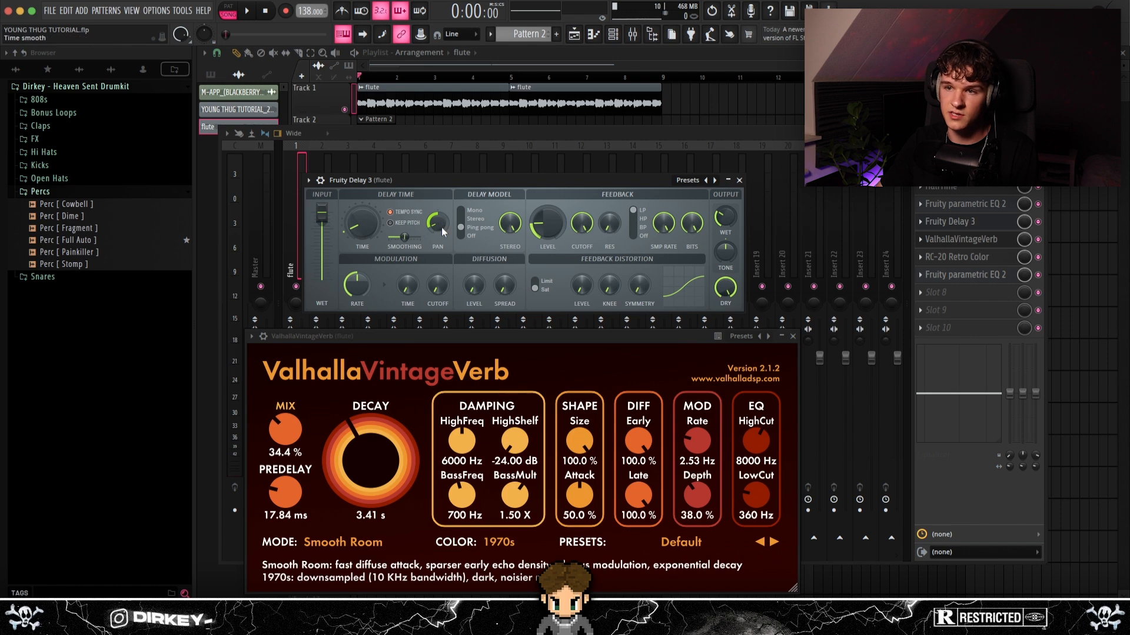
drag(390, 340, 372, 157)
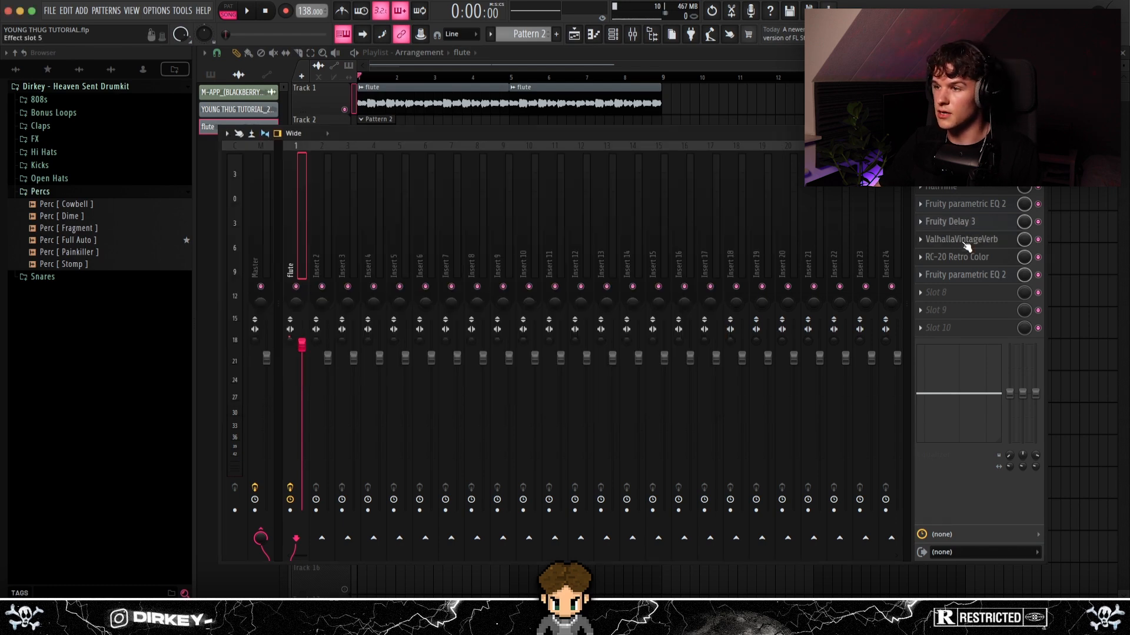
Open RC-20 Retro Color and the last Fruity Parametric EQ 2 on the flute track to examine their settings.
click(950, 259)
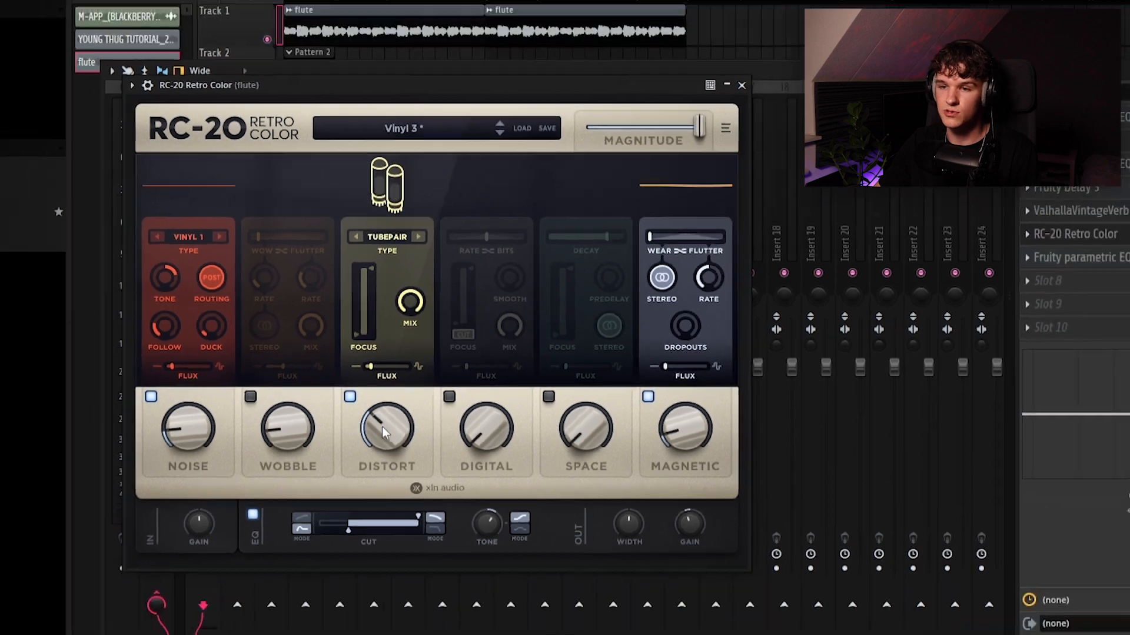
click(1002, 263)
click(963, 277)
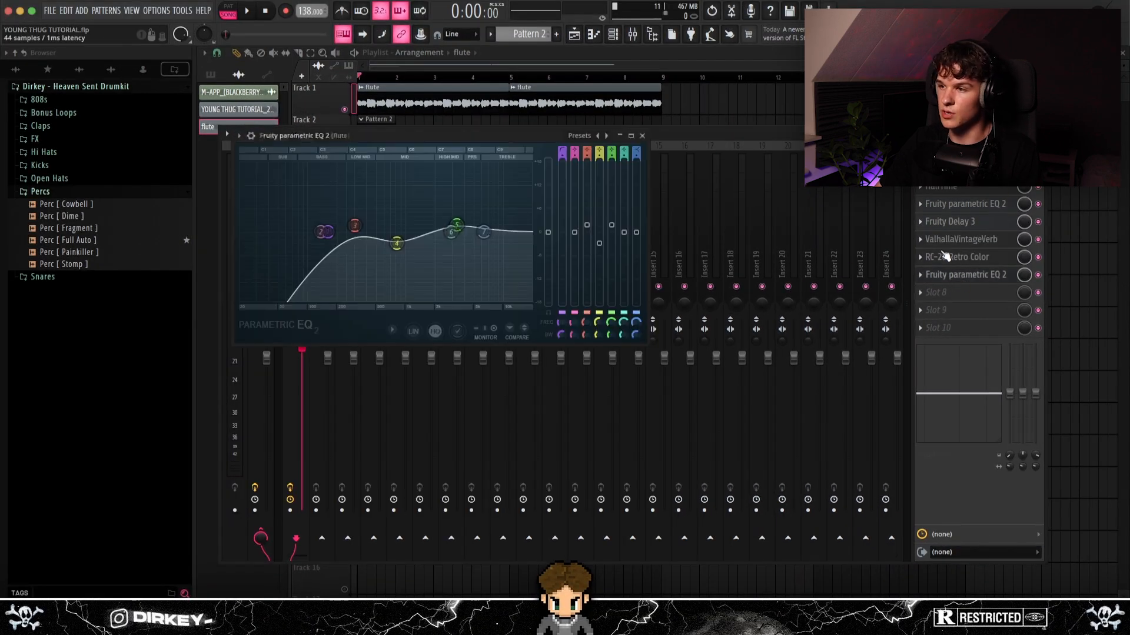
drag(436, 144, 459, 170)
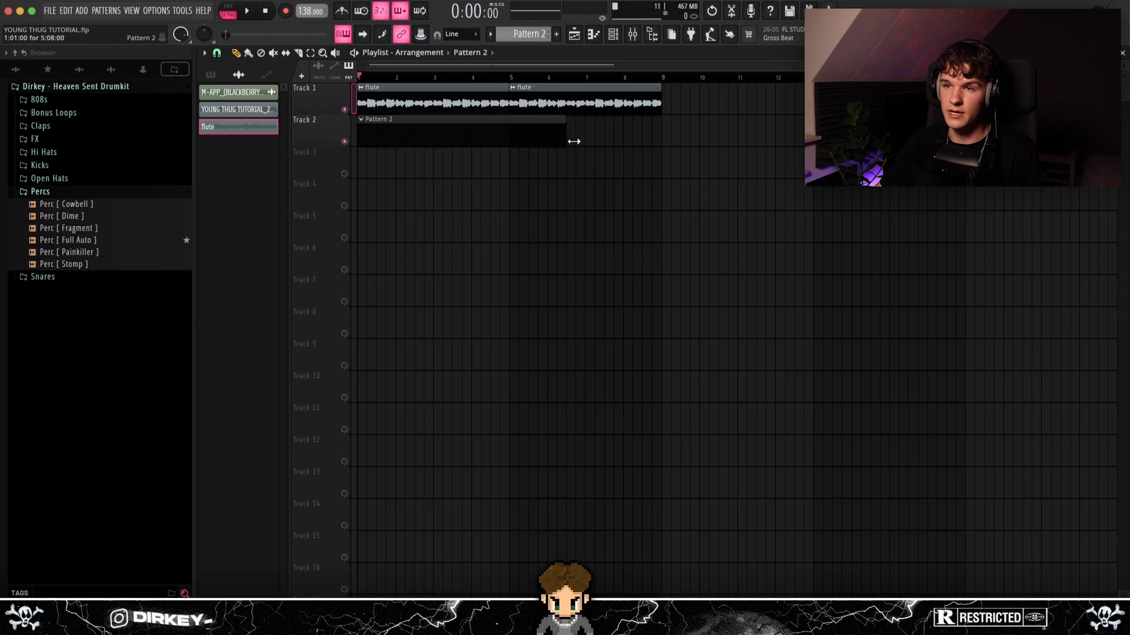
Extend the Pattern 2 clip on Track 2 to eight bars and open its Keyscape notes for editing.
drag(575, 141, 656, 140)
drag(704, 99, 367, 140)
click(440, 143)
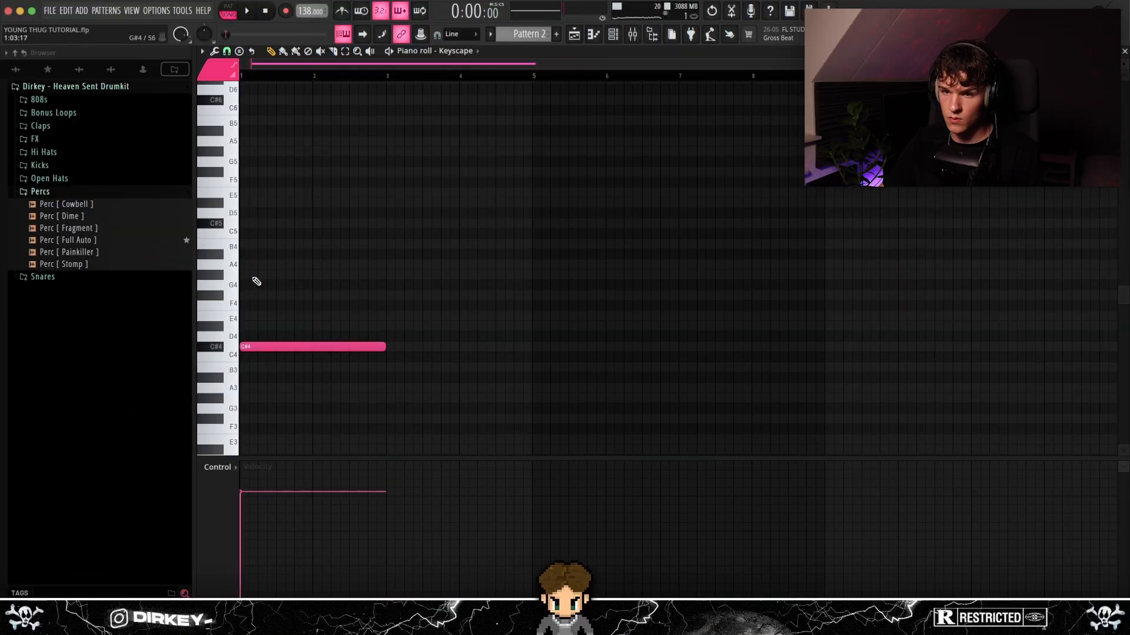
Stack two-bar G#4, C#5, G#5 and C#3 notes with the C#4 note, giving C#3 a lower velocity.
click(255, 275)
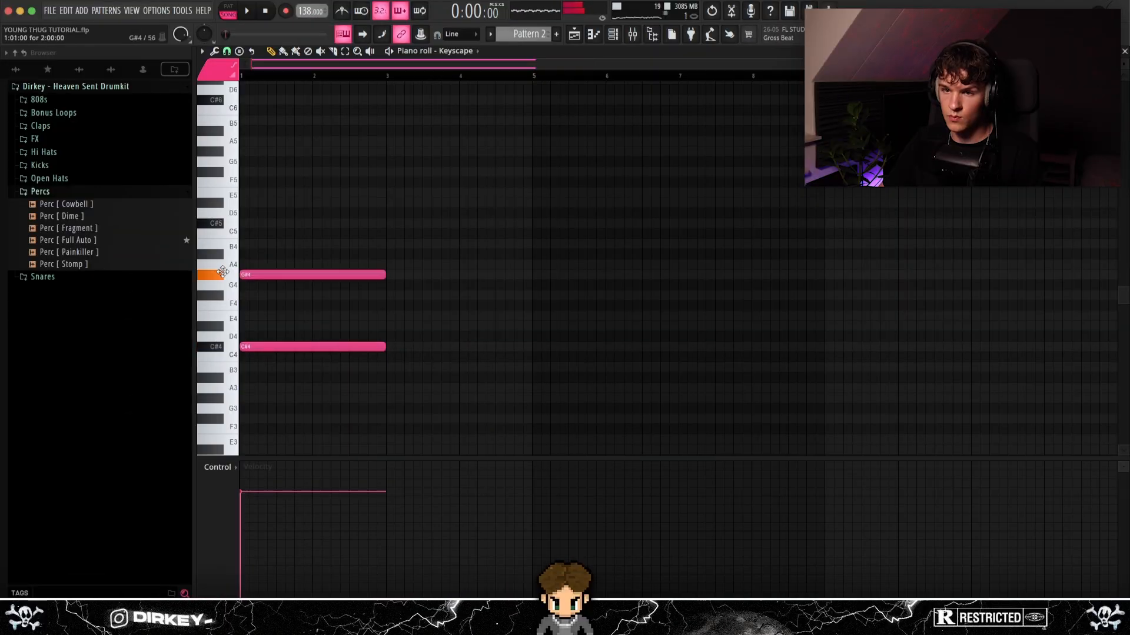
click(247, 223)
drag(254, 161, 234, 146)
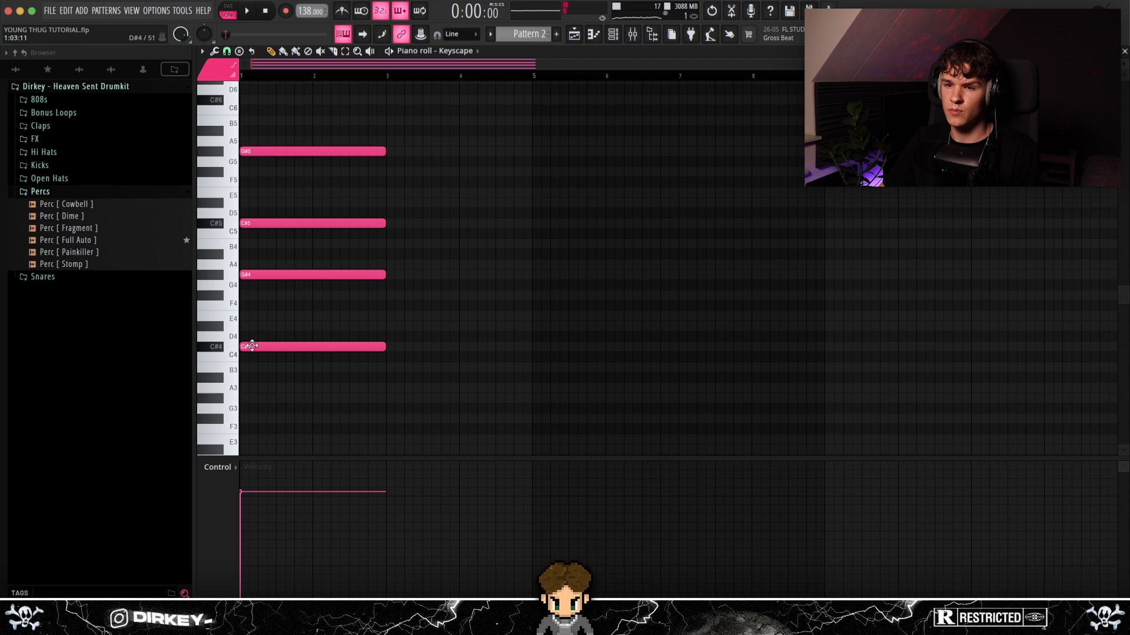
scroll(254, 377, down, 2)
click(258, 408)
drag(265, 506, 272, 541)
Duplicate the two-bar Keyscape chord until it fills eight bars while the pattern plays.
key(space)
key(super+d)
click(482, 357)
right_click(484, 356)
key(super+b)
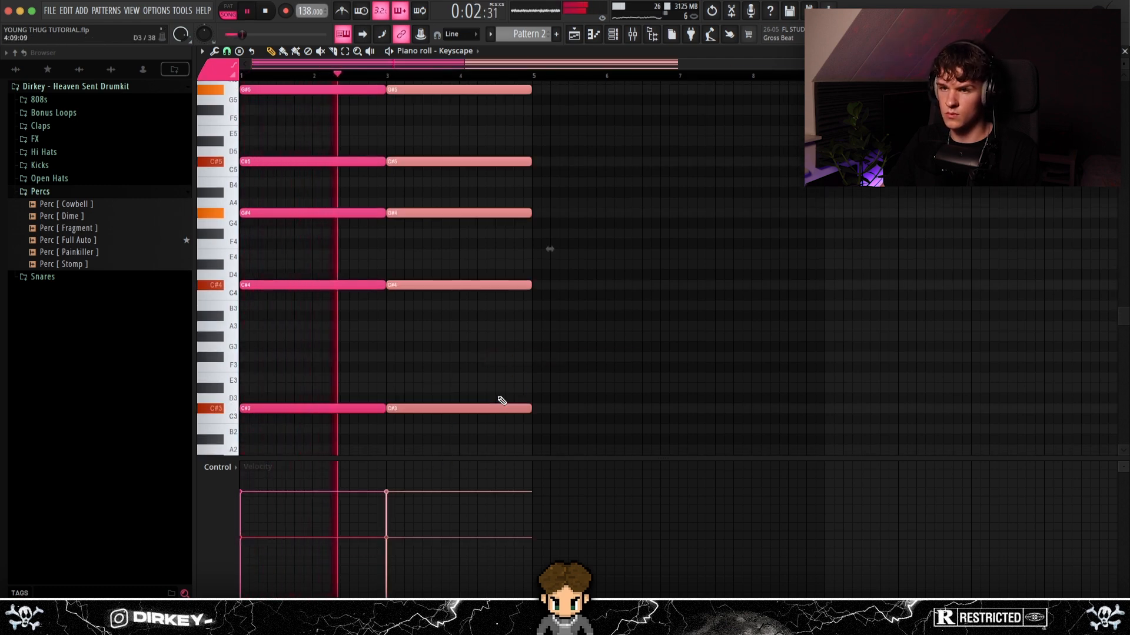
scroll(345, 76, up, 2)
key(super+a)
key(super+b)
key(super+d)
scroll(506, 83, down, 2)
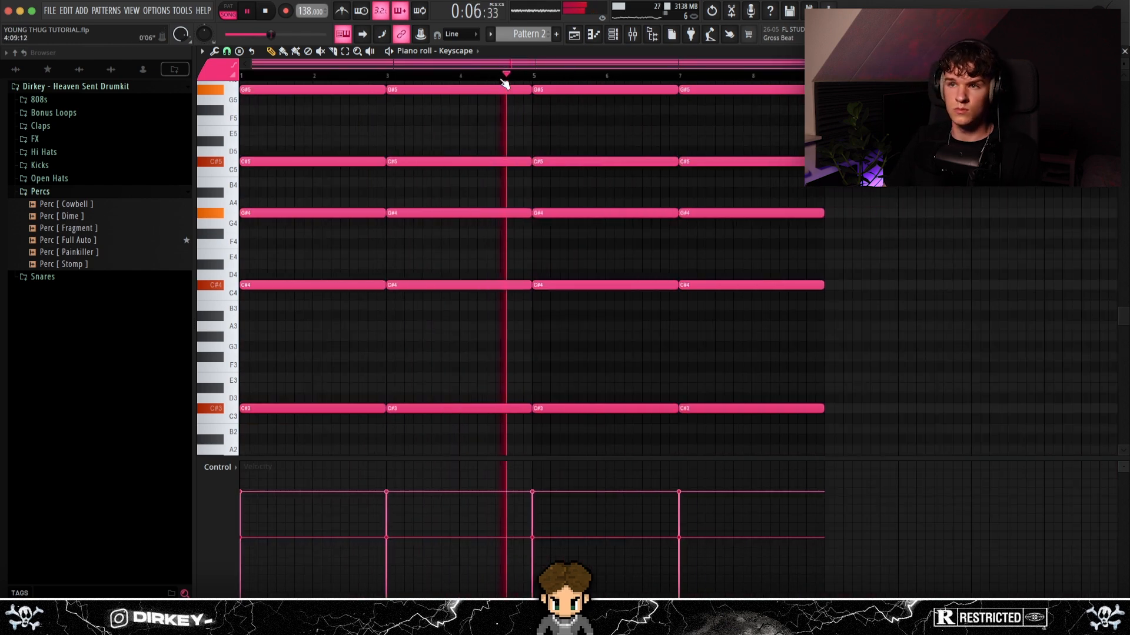
Listen to the eight-bar chord pattern and check its instrument in the channel rack.
scroll(960, 263, up, 3)
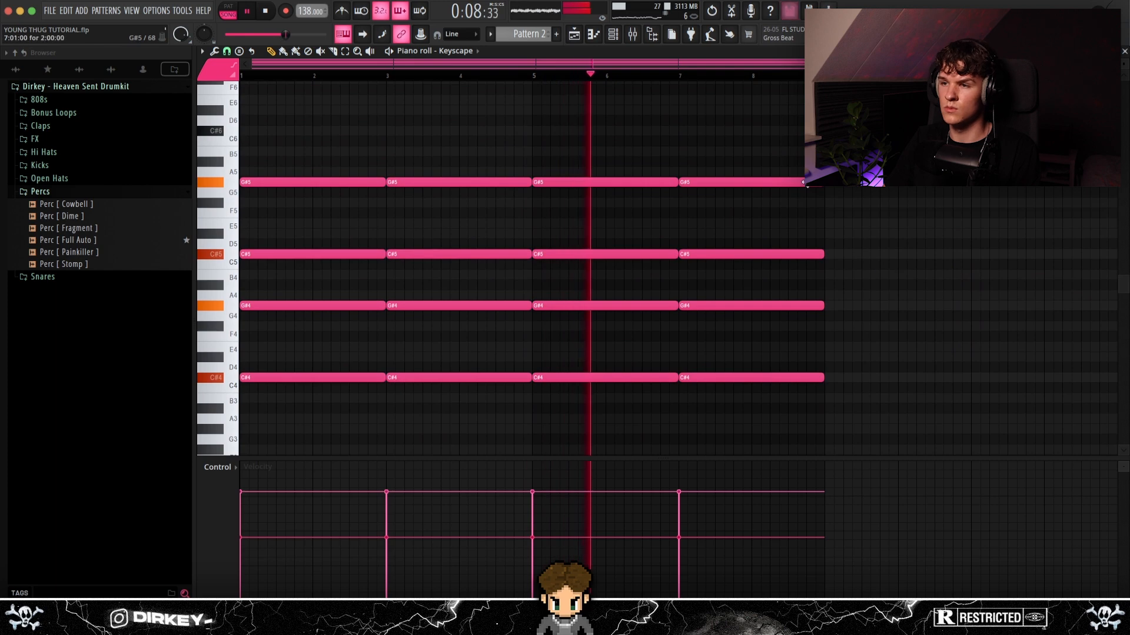
scroll(653, 81, up, 1)
scroll(730, 147, down, 3)
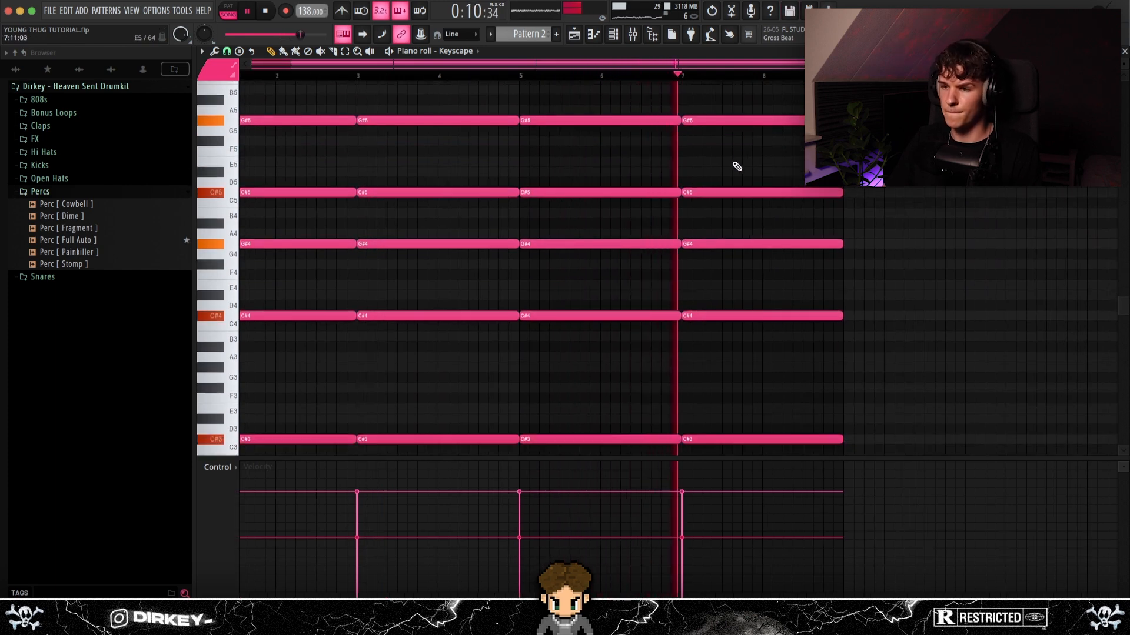
scroll(671, 83, down, 1)
click(613, 34)
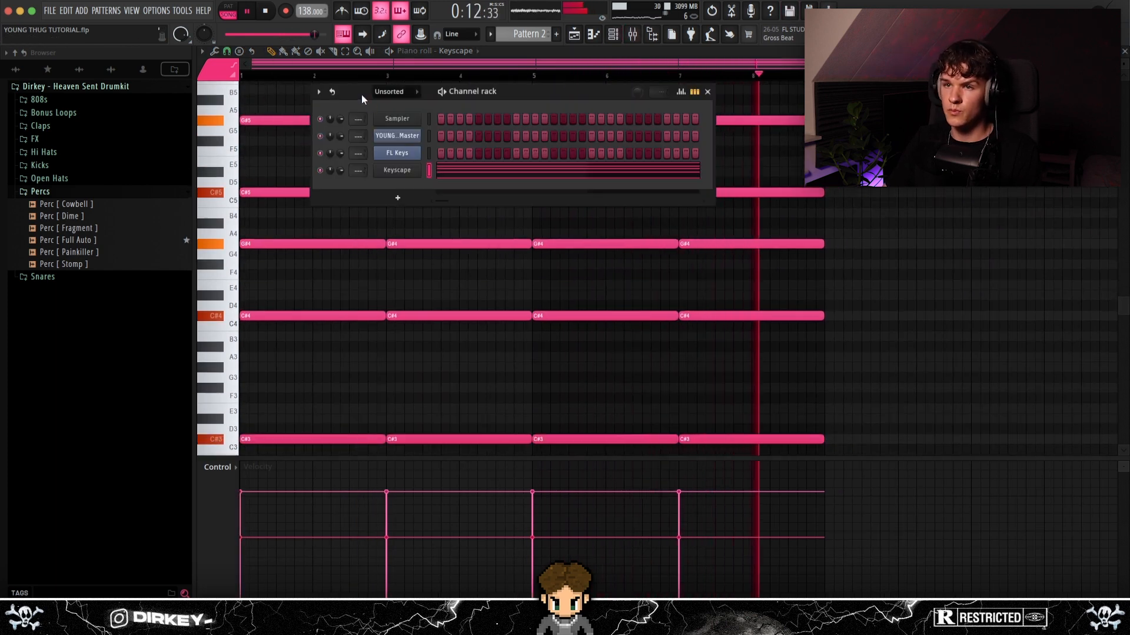
drag(363, 100, 648, 299)
key(space)
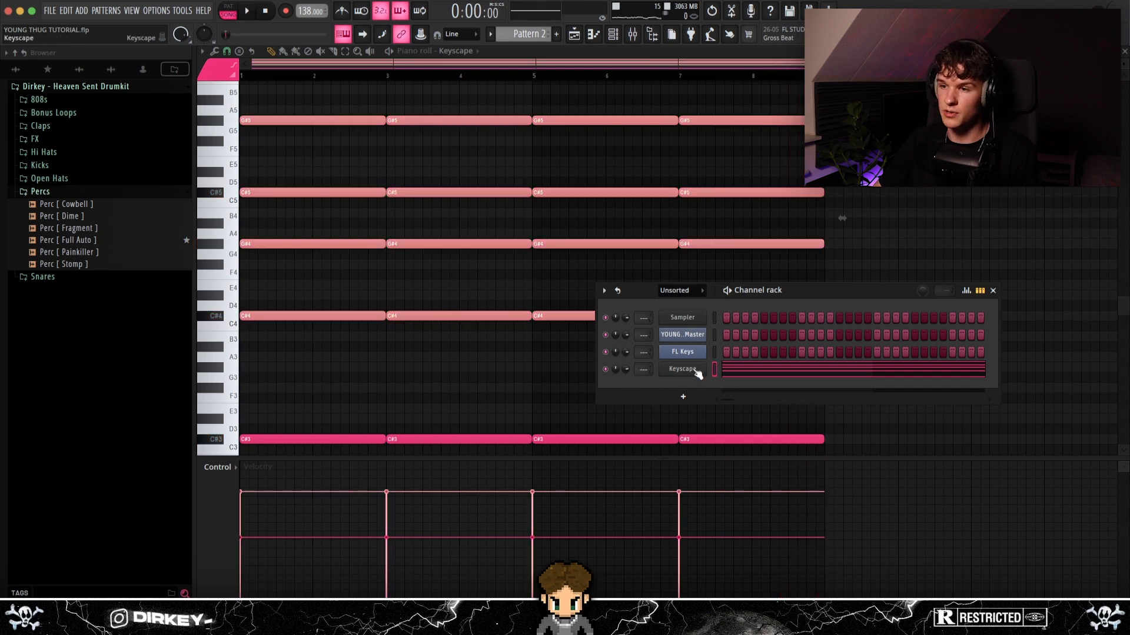
drag(283, 77, 774, 413)
key(Escape)
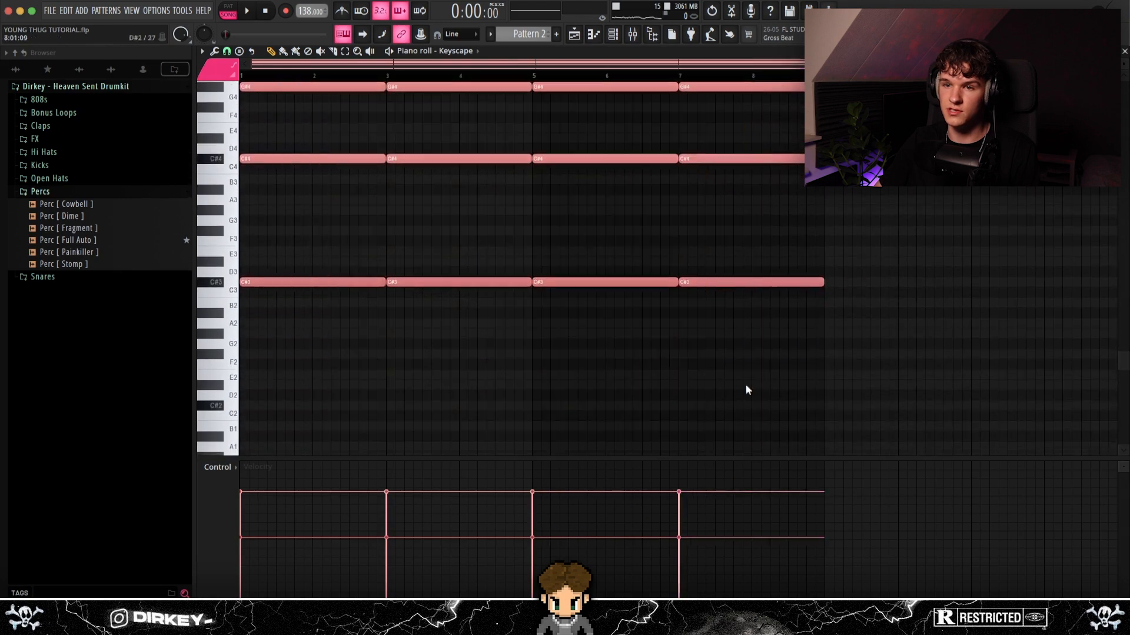
Try replacing the upper G#4, C#5 and G#5 notes with E4 and G#4 above the first C#4 note.
scroll(589, 353, up, 5)
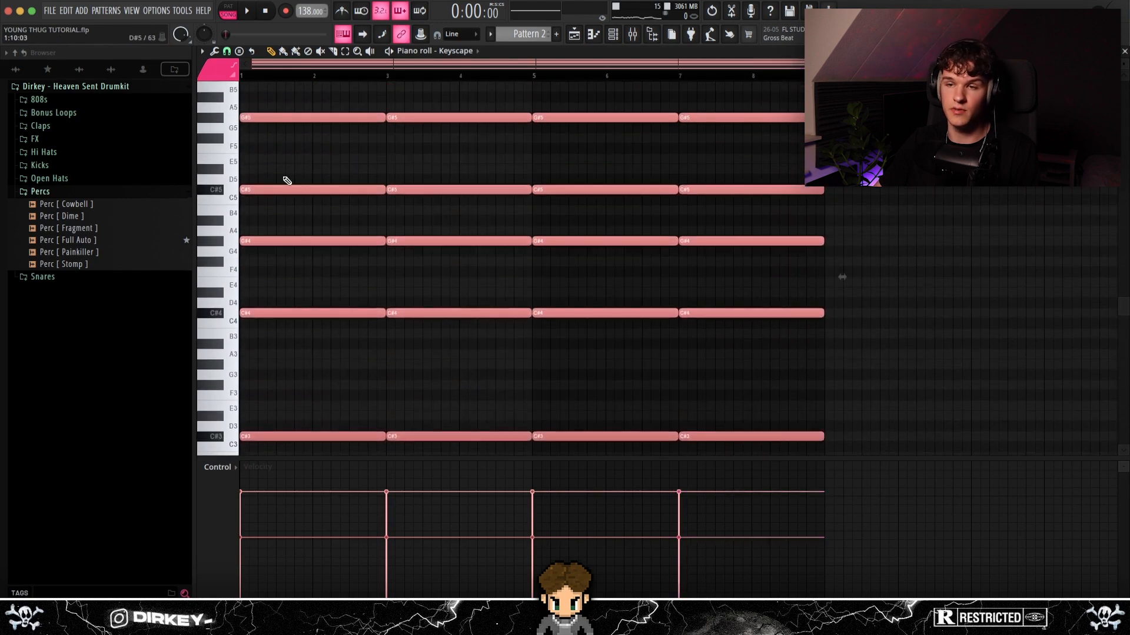
drag(268, 102, 844, 277)
key(Delete)
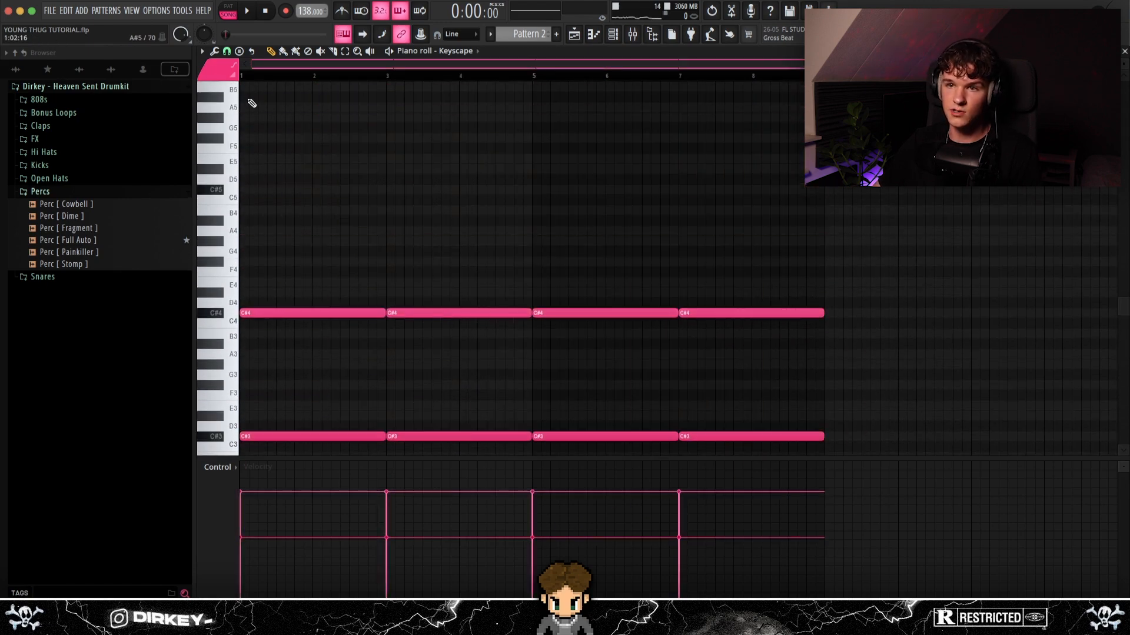
scroll(272, 70, up, 2)
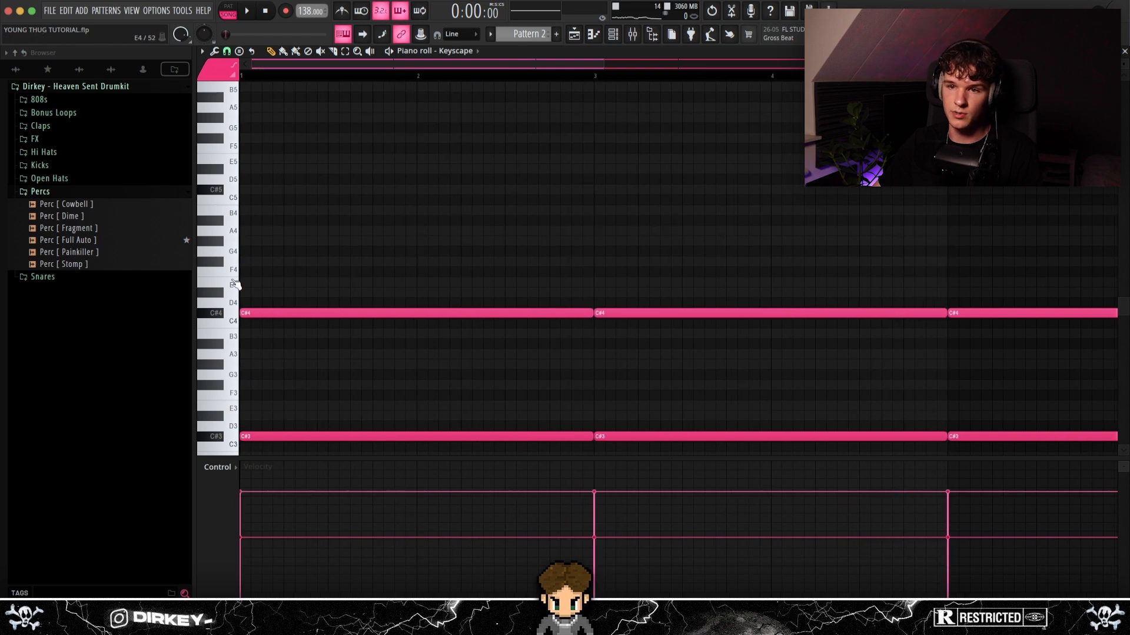
click(254, 283)
click(251, 242)
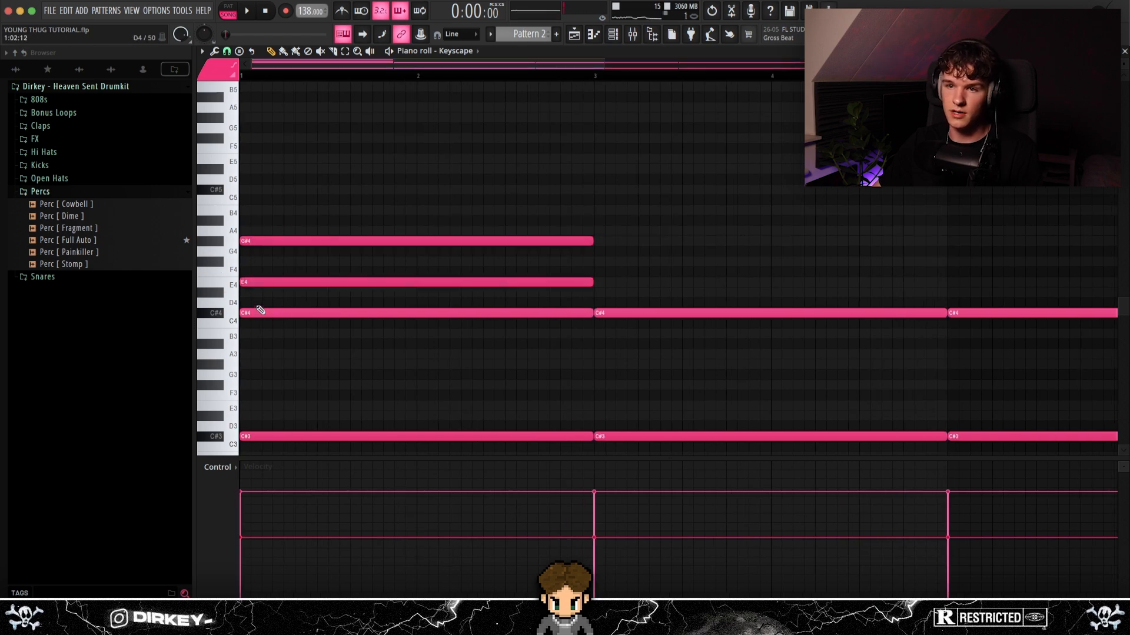
Remove the E4 note and restore the first two-bar chord of C#3, C#4, G#4, C#5 and G#5.
right_click(258, 284)
drag(267, 324, 297, 210)
key(ctrl+c)
key(ctrl+v)
key(ctrl+Up)
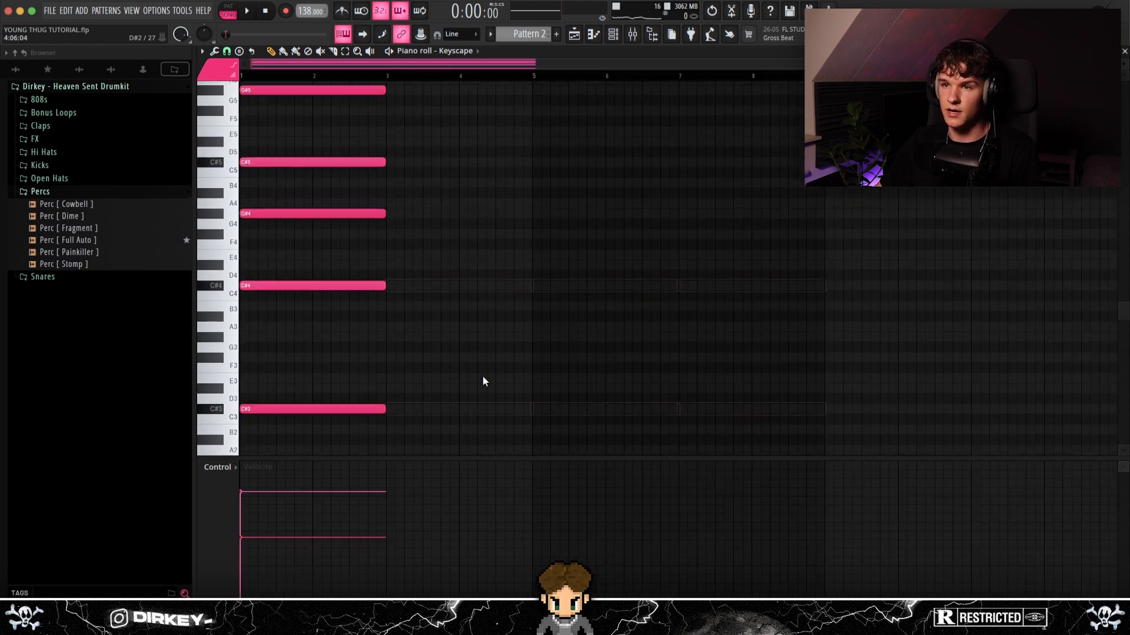
Repeat the restored two-bar chord three times so it covers eight bars.
scroll(485, 381, up, 1)
key(ctrl+b)
key(ctrl+b)
key(ctrl+b)
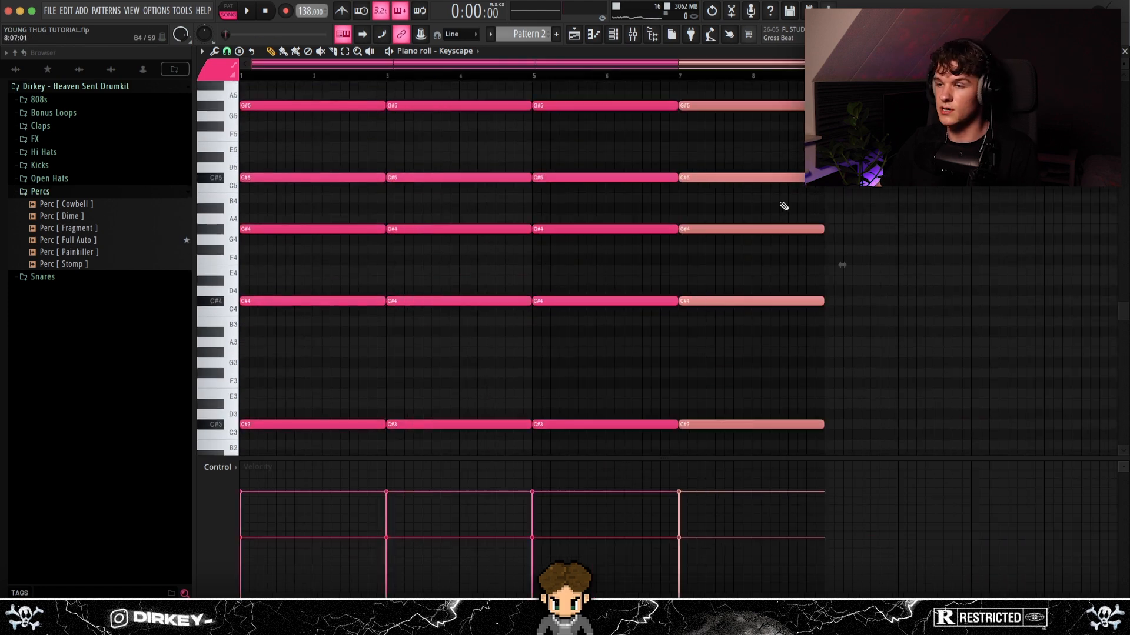
ctrl+click(781, 191)
drag(847, 94, 240, 142)
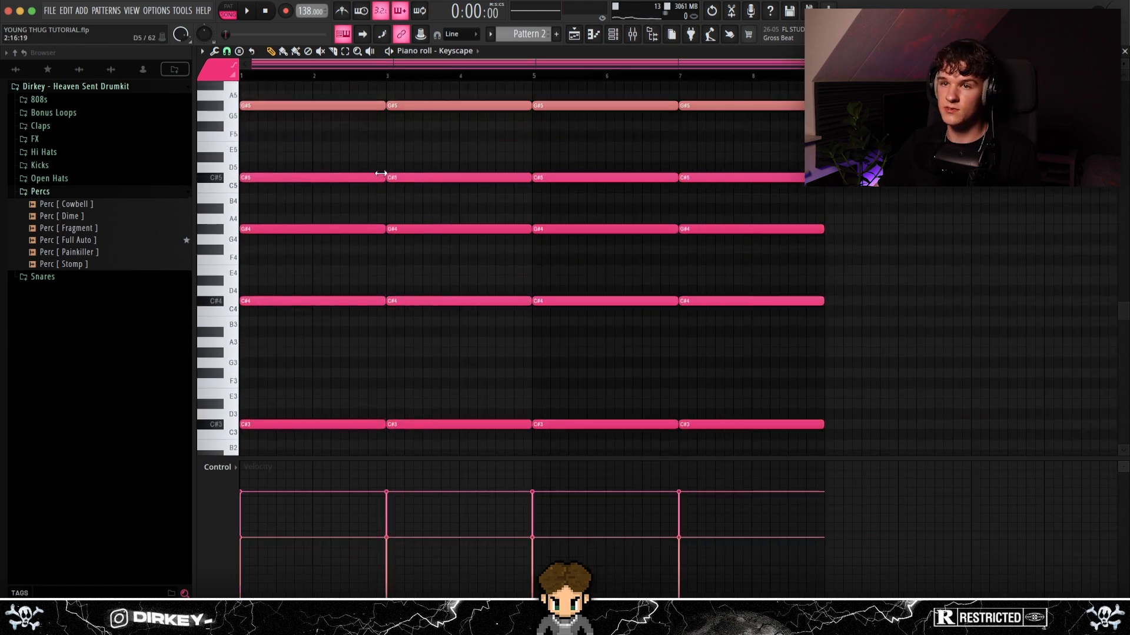
ctrl+click(301, 169)
drag(253, 101, 364, 438)
scroll(314, 267, up, 2)
scroll(447, 169, down, 1)
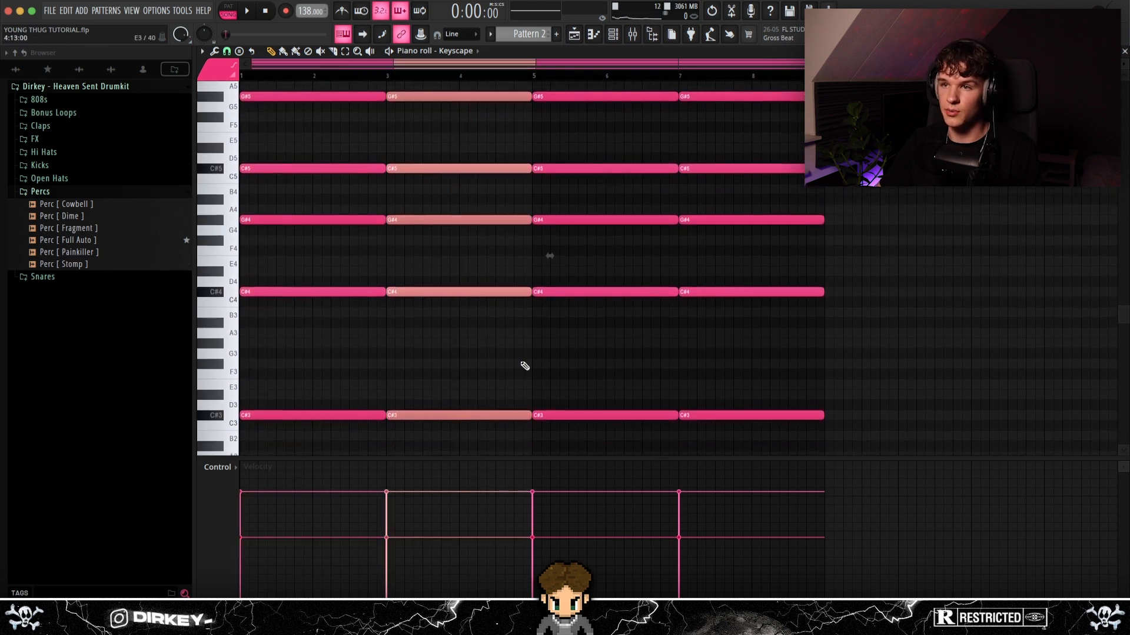
Bring up the options for replacing the Keyscape channel's instrument.
key(F6)
right_click(550, 289)
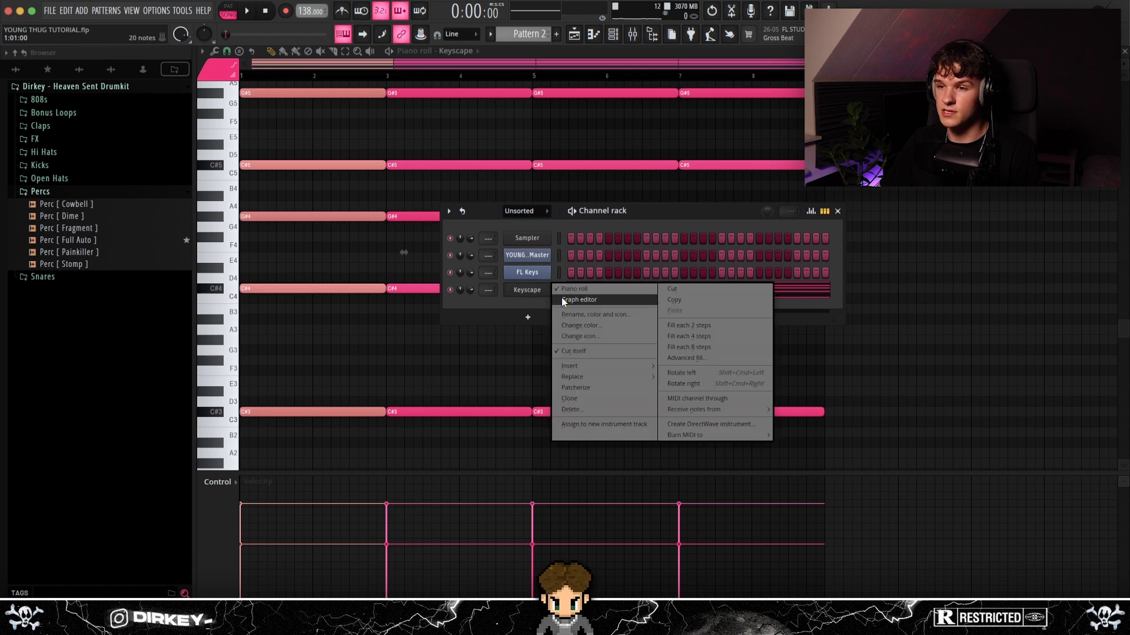
mouse_move(605, 378)
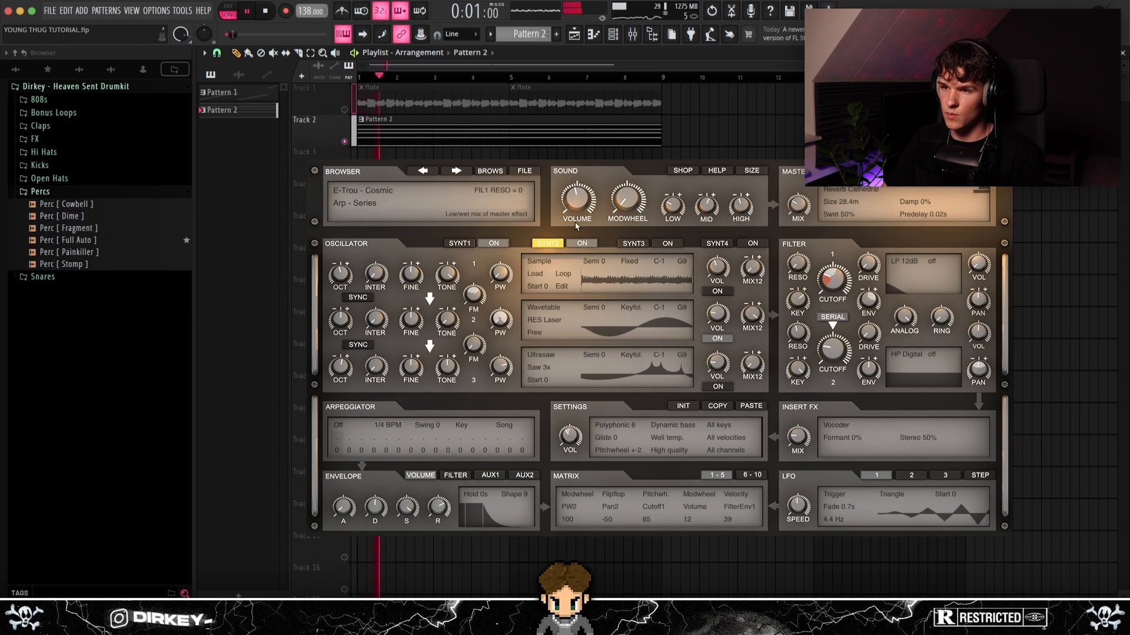
Lower the master volume of the E-Trou Cosmic synth patch and adjust its filter 1 cutoff while the pattern plays.
drag(575, 207, 568, 222)
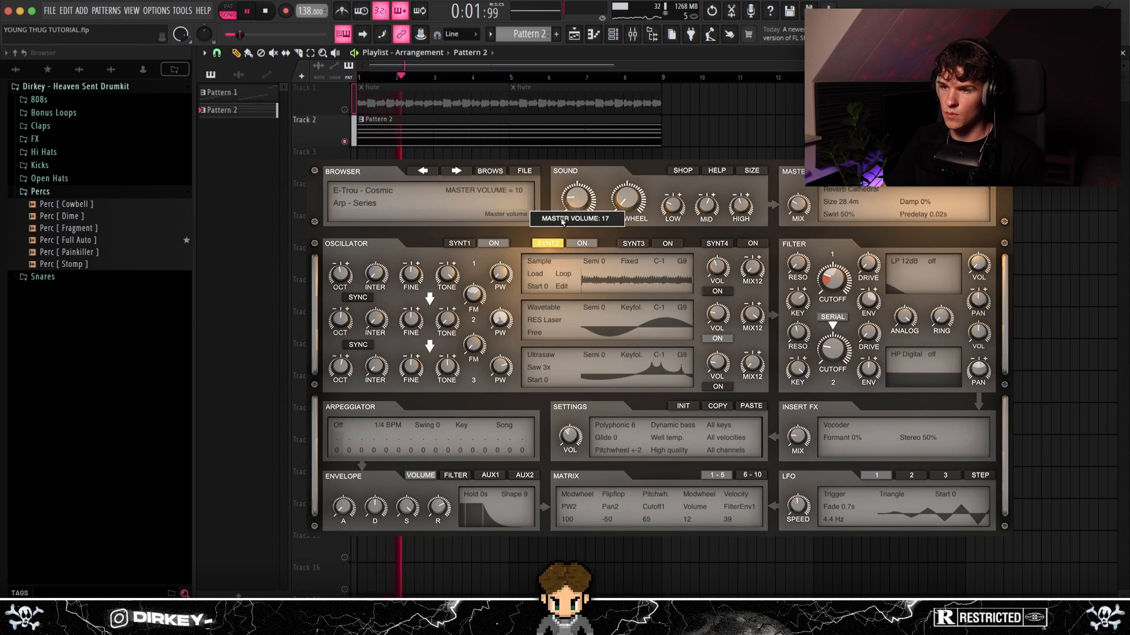
mouse_move(832, 282)
mouse_down()
mouse_move(832, 353)
mouse_move(831, 303)
mouse_up()
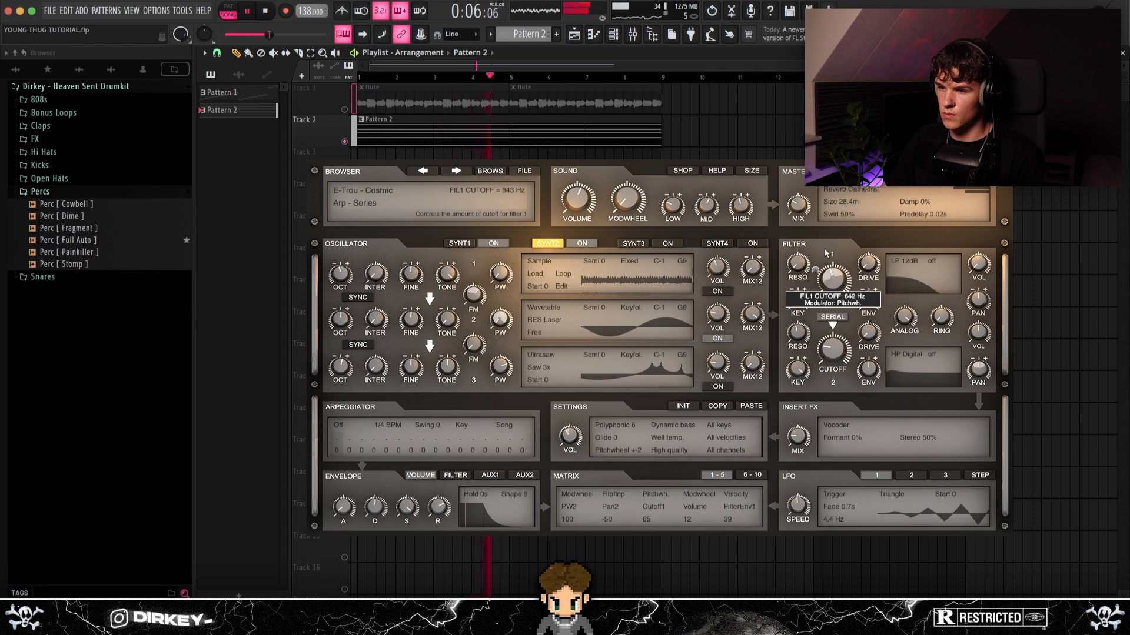
drag(827, 244, 829, 289)
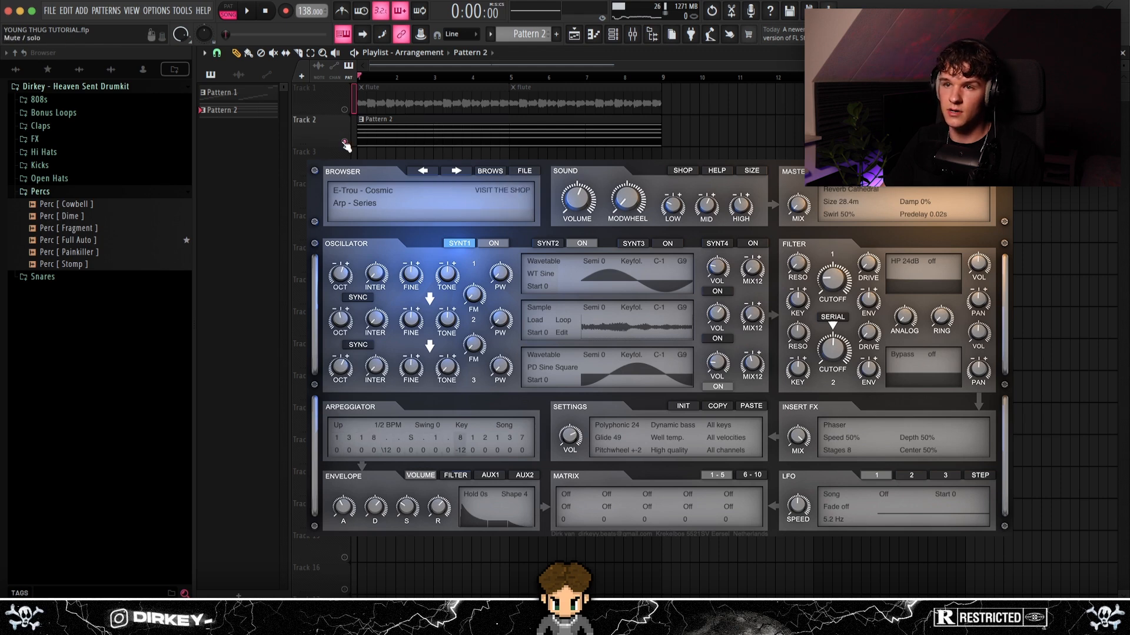
Reverse the recorded two-bar audio clip on Track 2 and play it with the flute.
drag(450, 78, 289, 81)
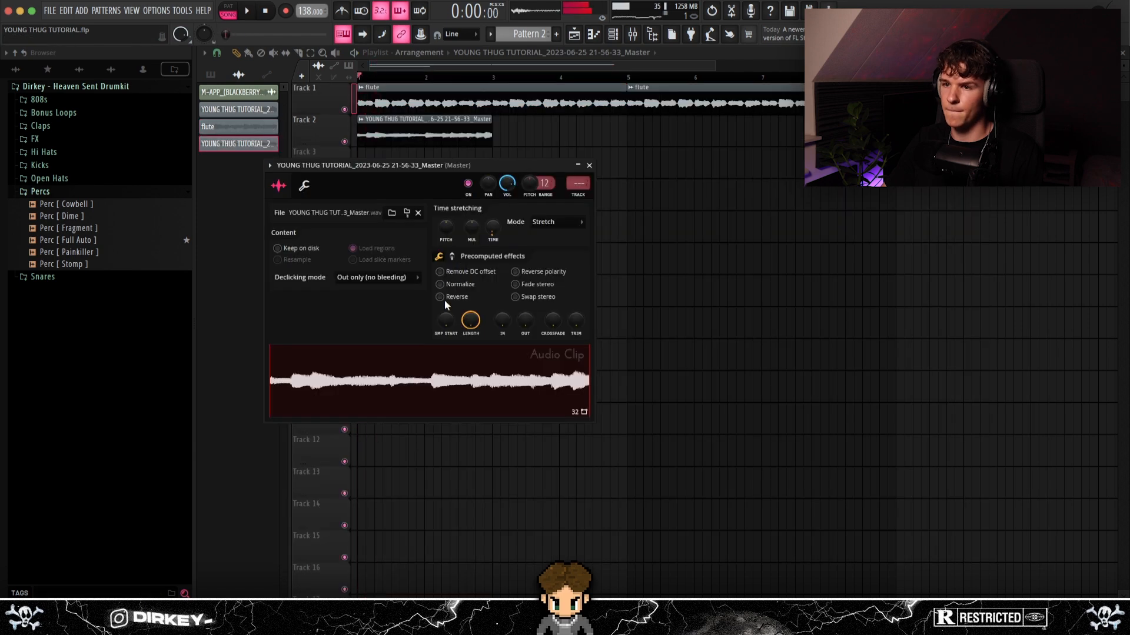
click(440, 297)
key(space)
click(676, 183)
right_click(676, 183)
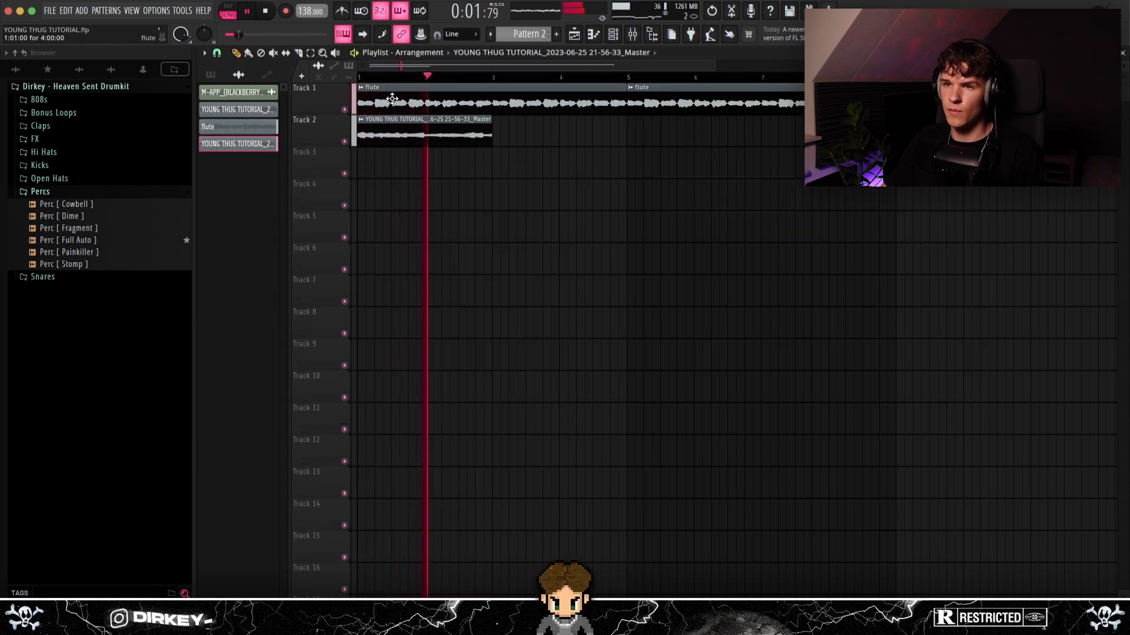
Slice the reversed clip on Track 2 and duplicate the slices until they fill eight bars.
click(299, 53)
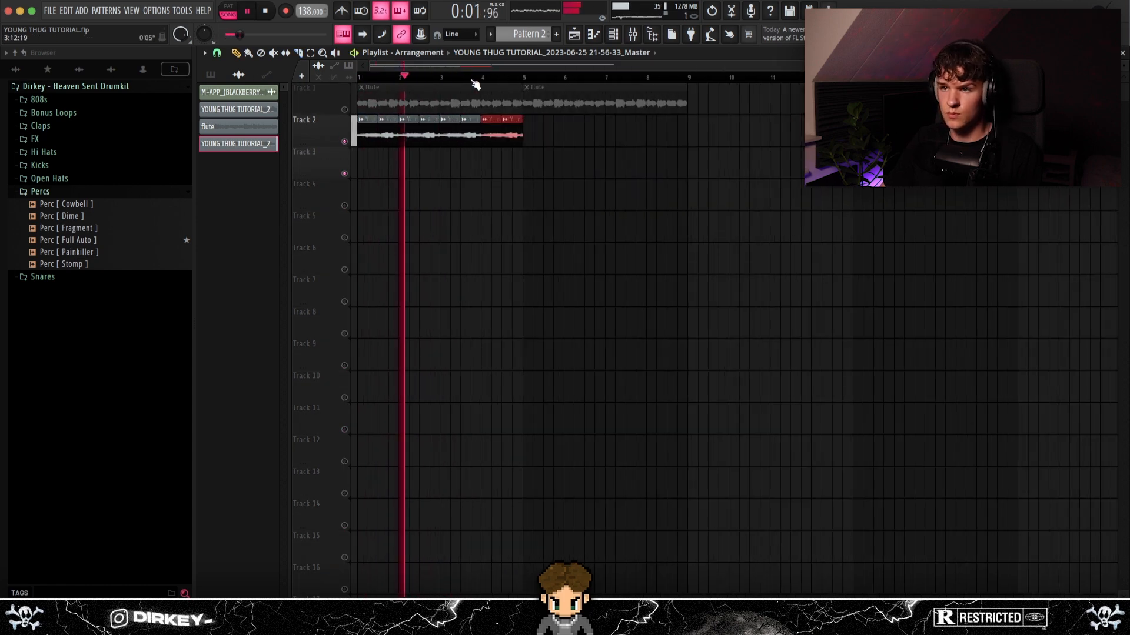
key(ctrl+b)
key(ctrl+b)
key(ctrl+b)
key(ctrl+b)
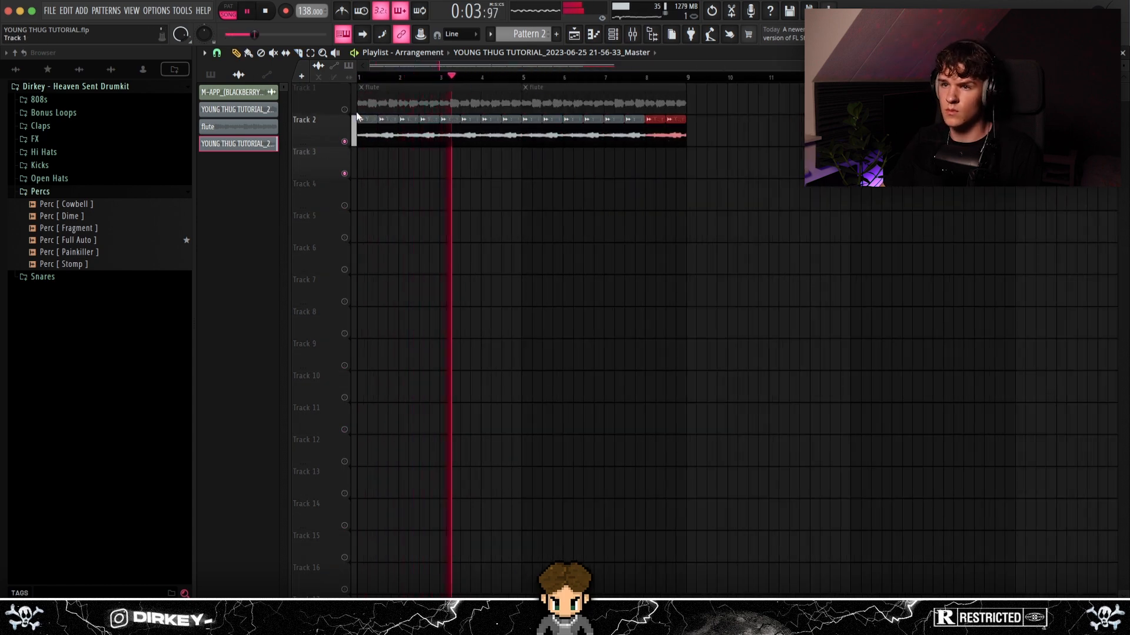
click(345, 110)
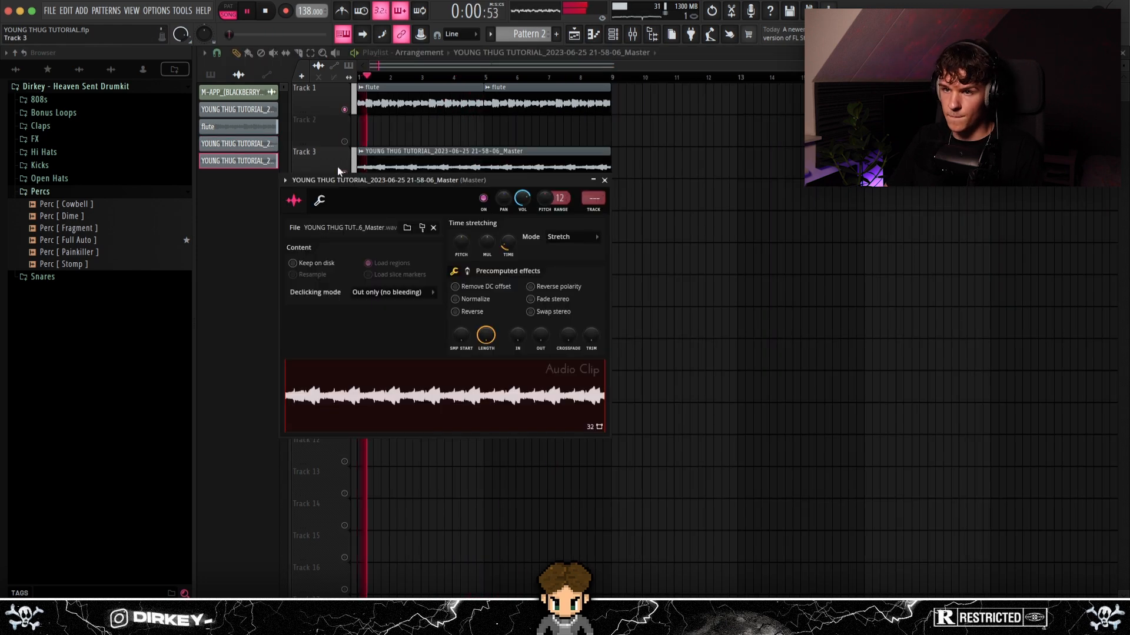
Solo and reverse the eight-bar recording on Track 3, and assign it to its own mixer track.
right_click(345, 173)
double_click(384, 166)
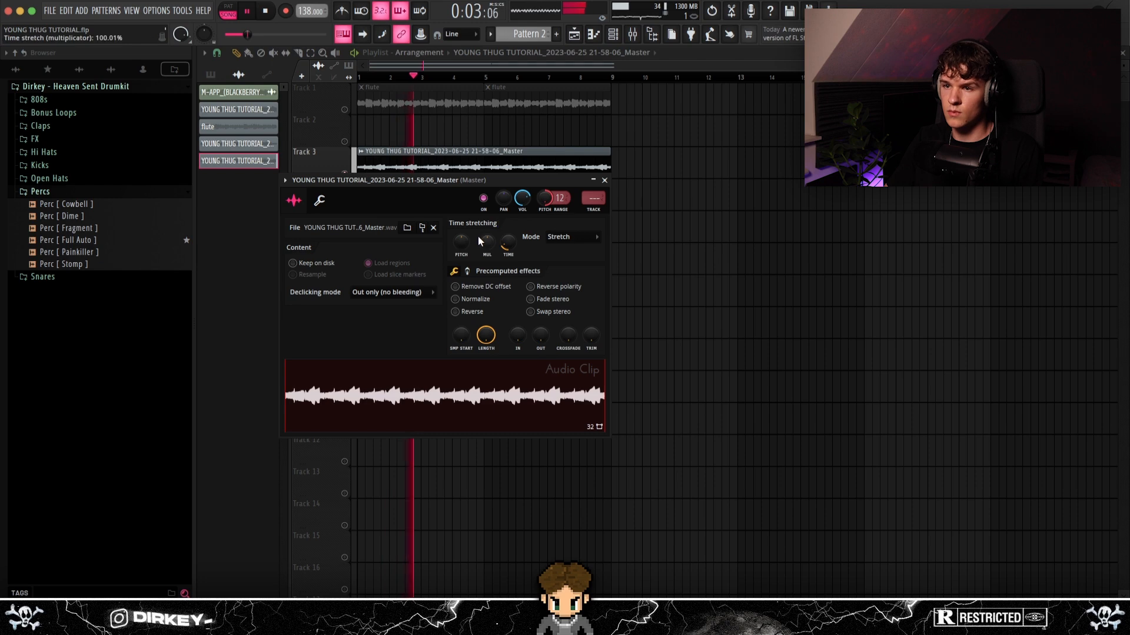
click(462, 318)
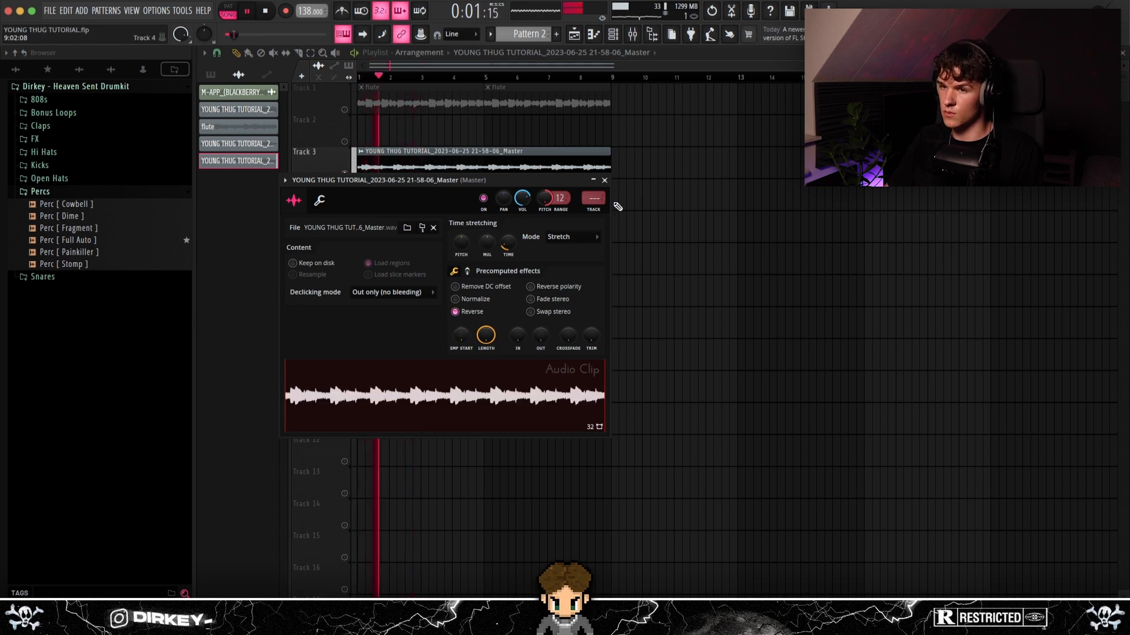
double_click(581, 206)
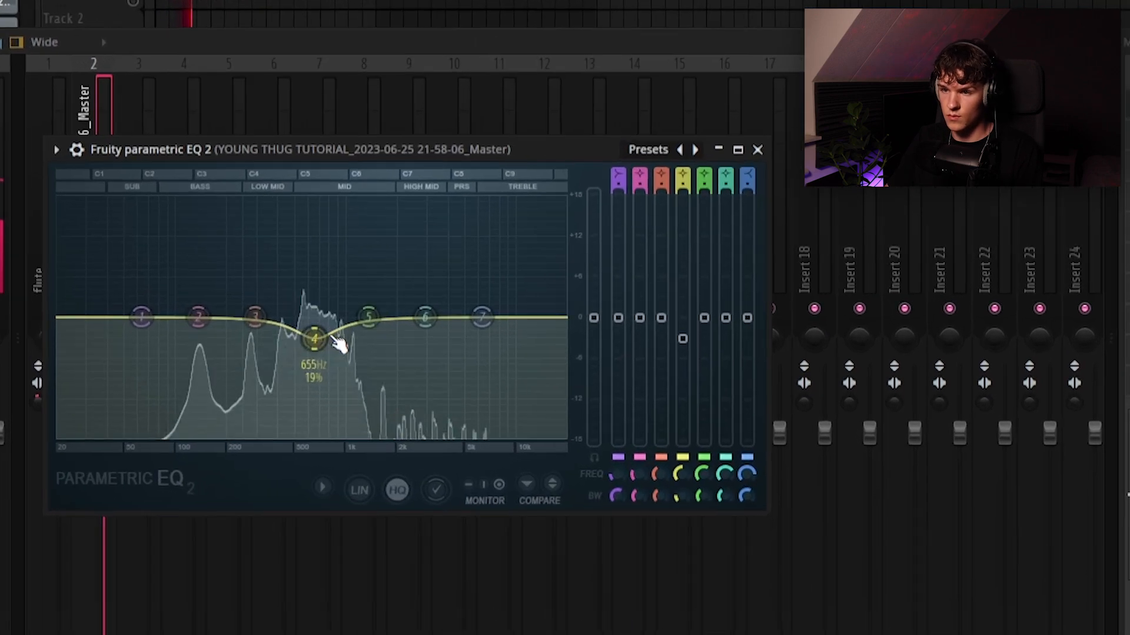
Shape the recording's Fruity Parametric EQ 2 with a low-end cut on band 1, a band 5 boost and a dip on band 4.
drag(368, 318, 442, 294)
right_click(141, 318)
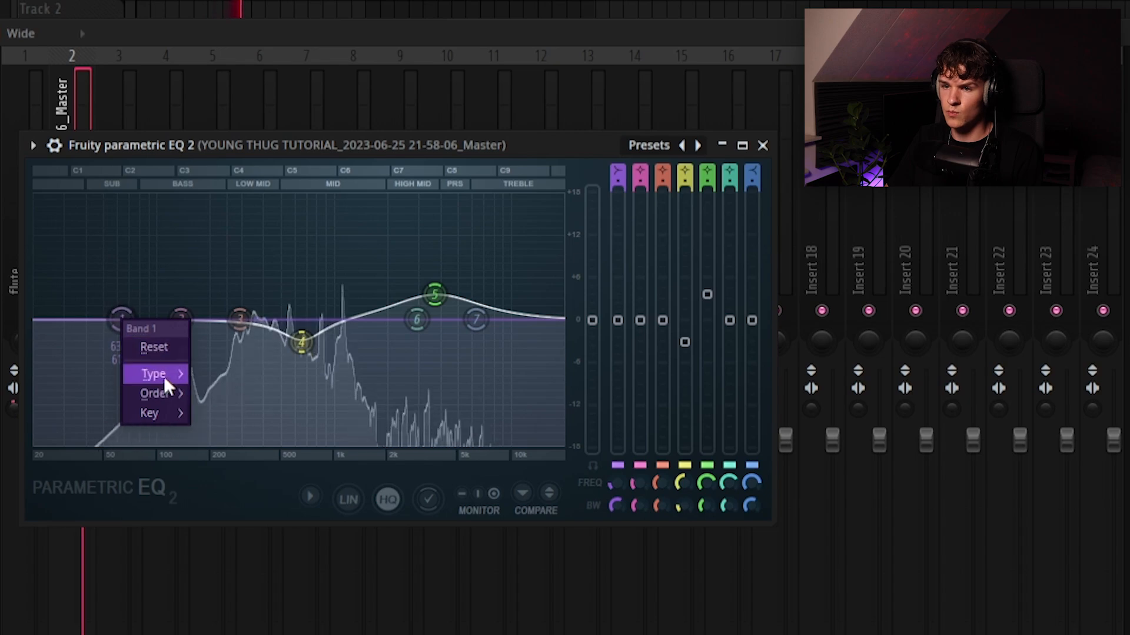
click(221, 430)
drag(121, 316, 152, 318)
drag(301, 343, 302, 340)
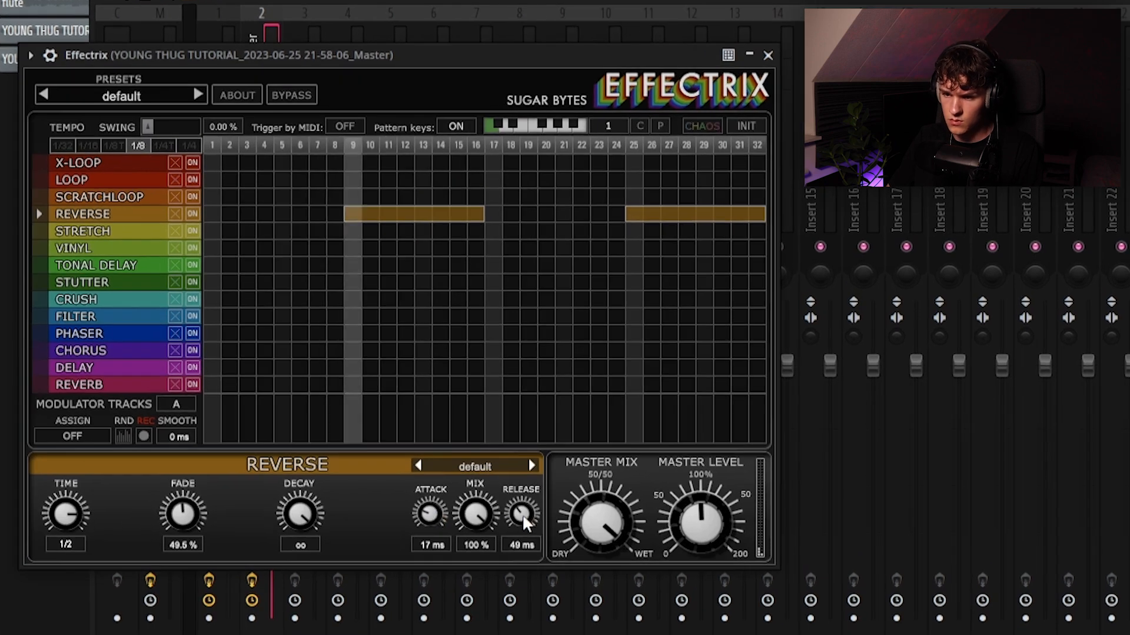
Set the Effectrix Reverse effect's attack to 31 ms and release to 53 ms.
drag(515, 436, 514, 433)
drag(432, 518, 433, 511)
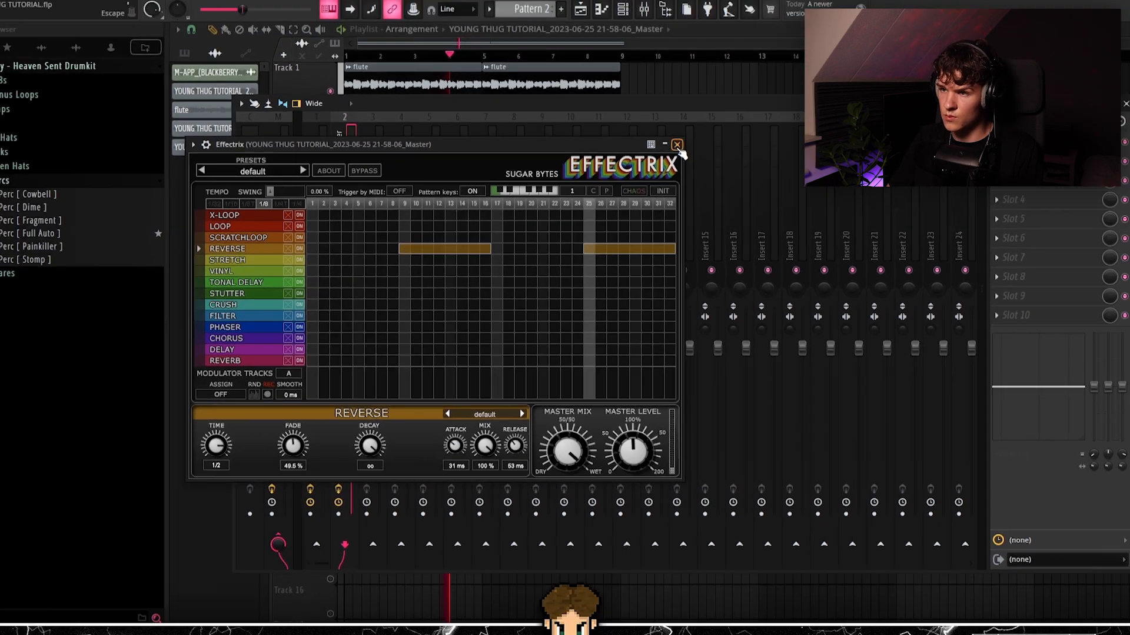
click(768, 55)
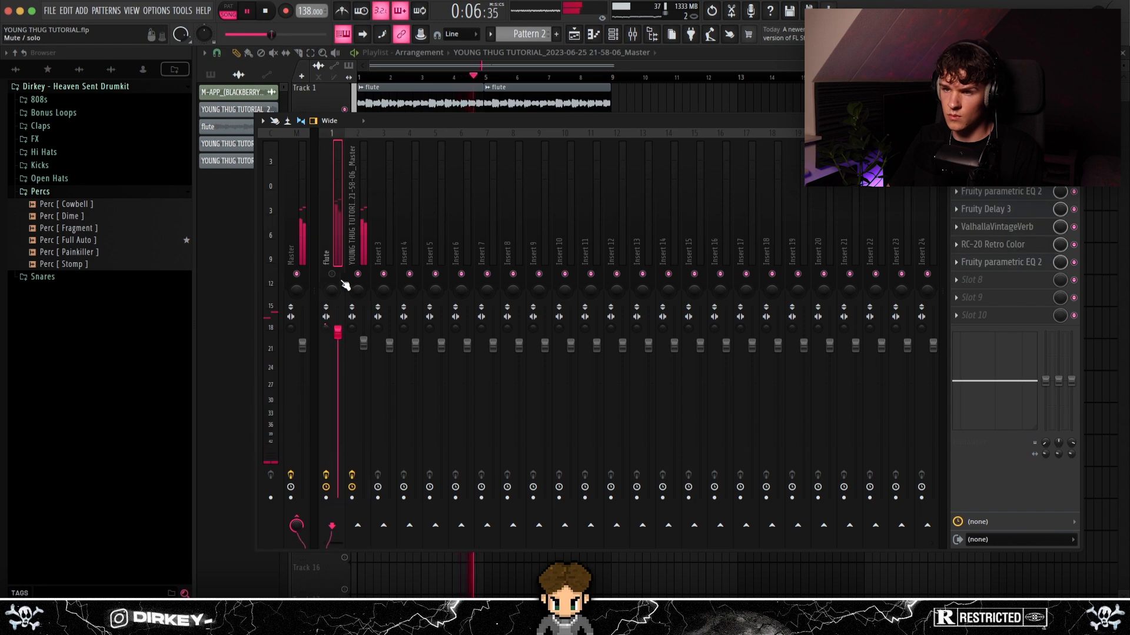
Copy the flute's ValhallaVintageVerb to the recording's mixer track and set its mix to 32% and low cut to 390 Hz.
click(956, 228)
drag(956, 294, 363, 238)
drag(44, 144, 41, 150)
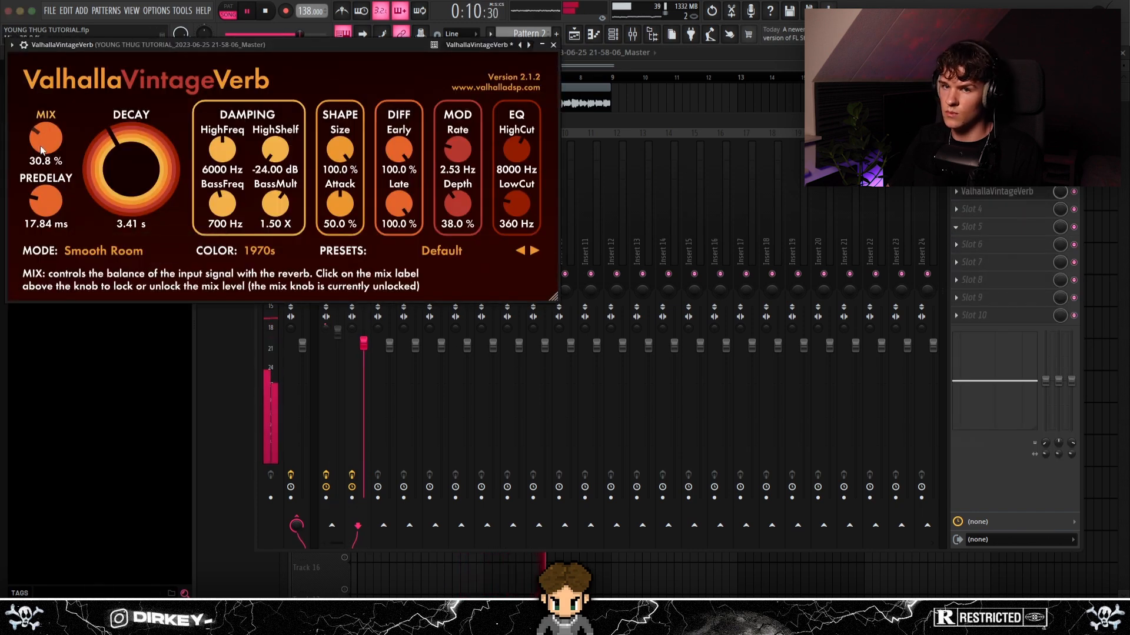
drag(517, 209, 519, 201)
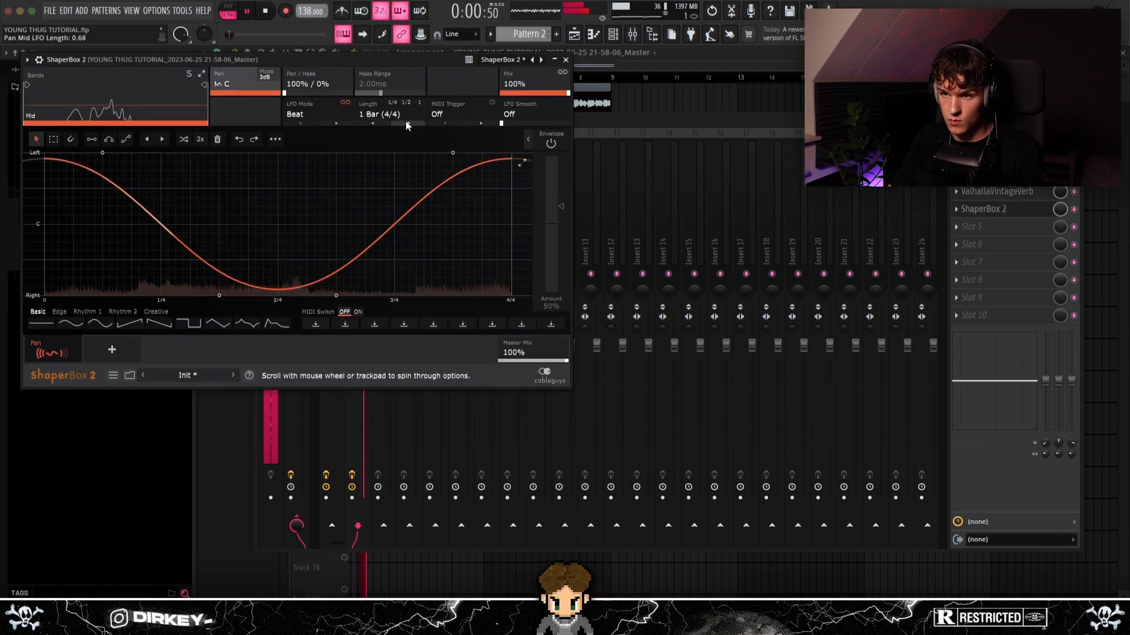
Set the ShaperBox 2 pan LFO to 2 bars with a 32% mix, and place it before the reverb.
drag(534, 85, 534, 111)
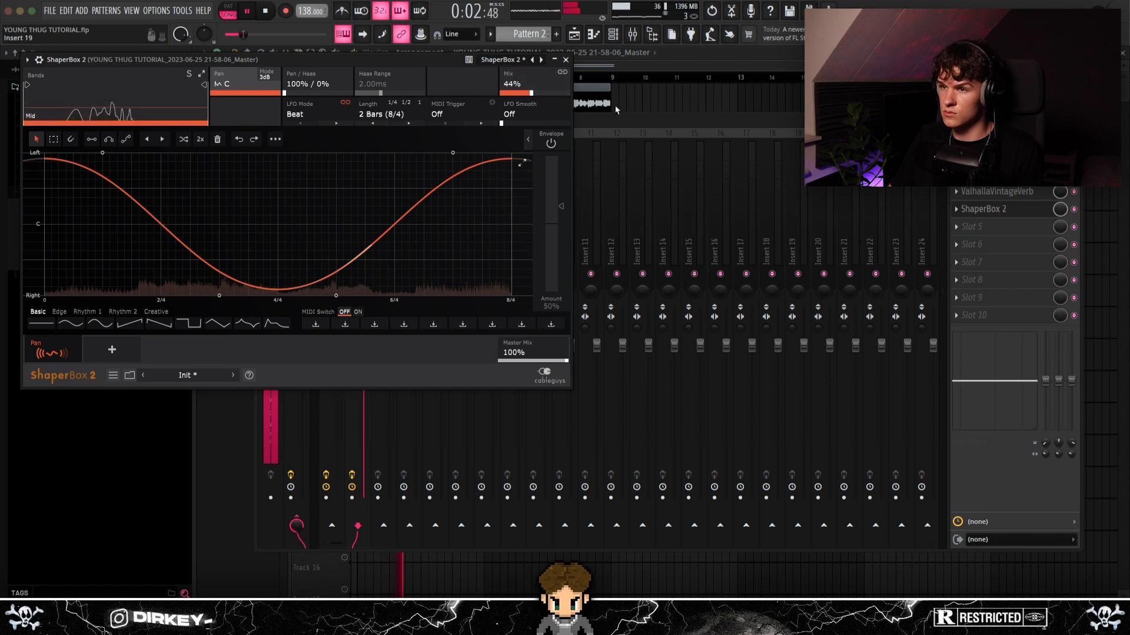
scroll(995, 195, down, 1)
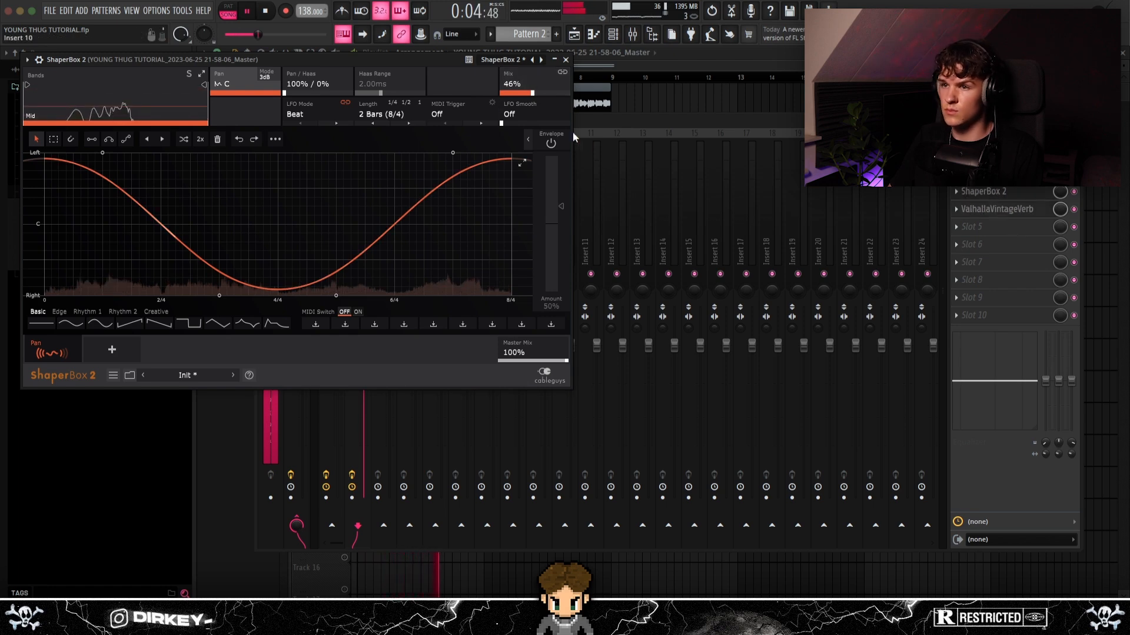
drag(532, 93, 532, 102)
click(566, 59)
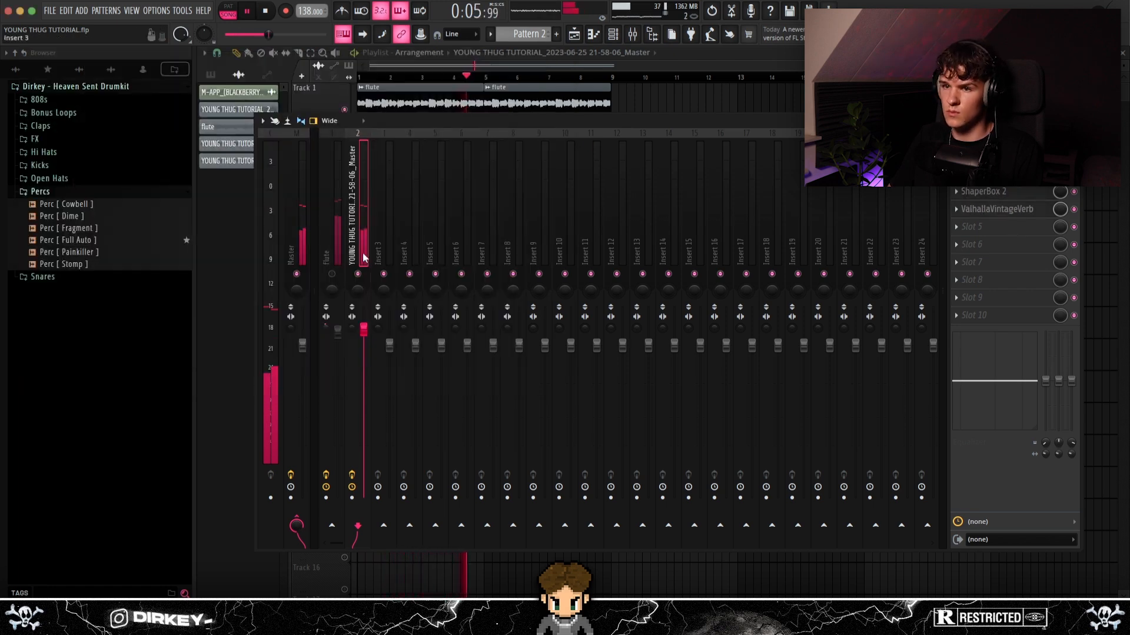
Unmute the flute and balance its mixer level against the reversed recording's track.
click(330, 262)
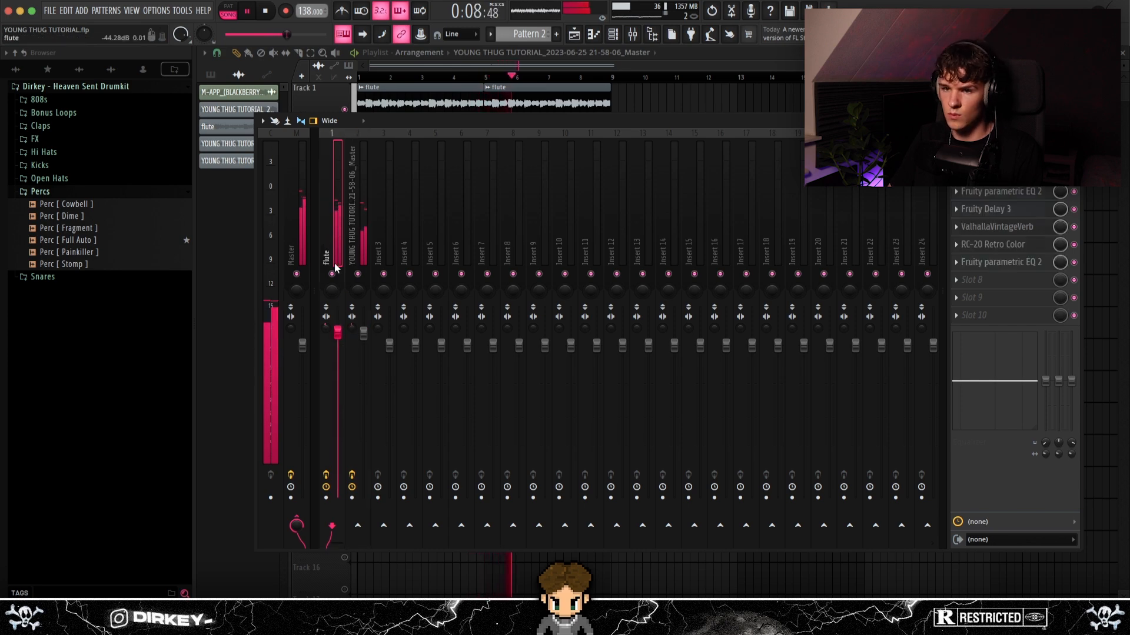
click(360, 322)
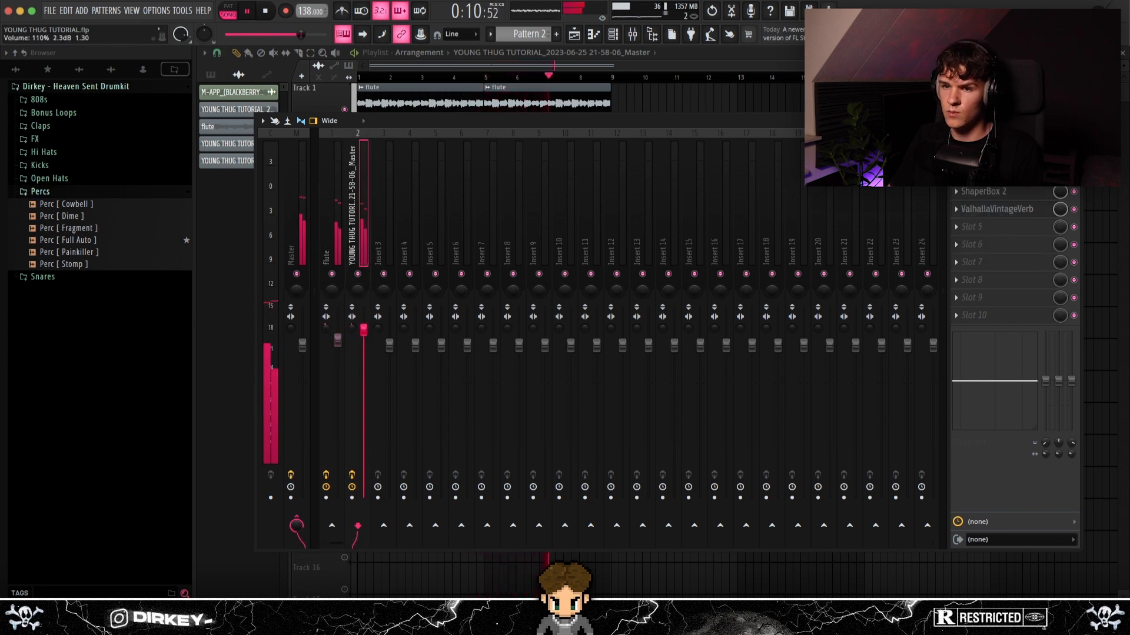
click(757, 112)
right_click(759, 112)
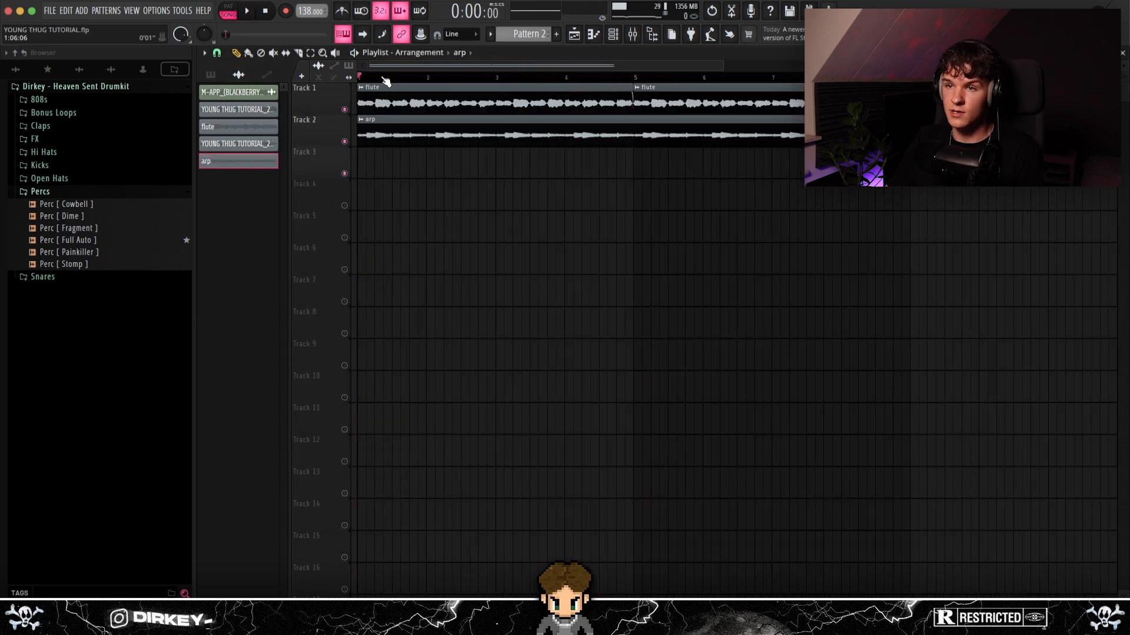
Inspect the arp clip's sampler settings, including the Reverse option.
scroll(385, 81, down, 1)
drag(395, 163, 504, 143)
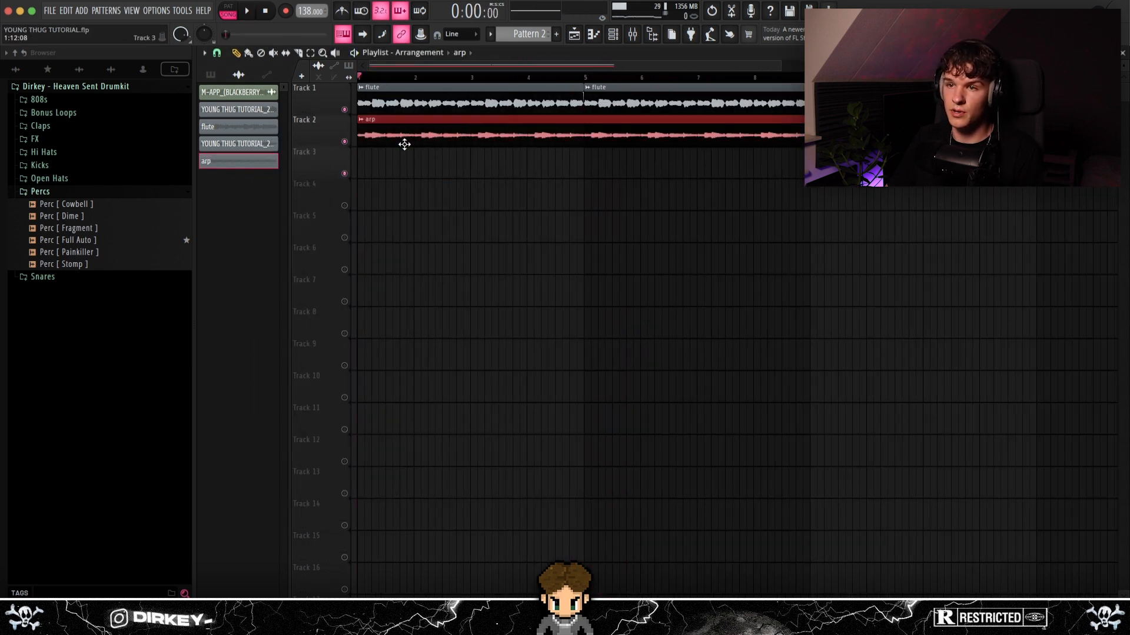
double_click(399, 127)
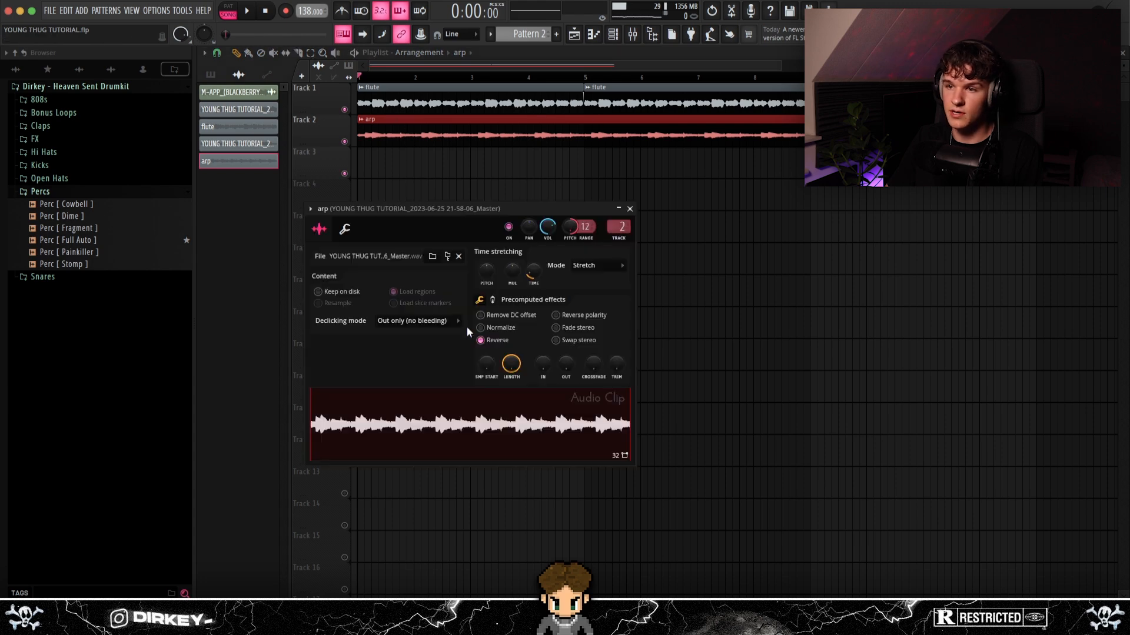
click(641, 59)
Review the arp's mixer effect chain, examining the settings of the parametric EQ, Effectrix, ShaperBox 2 and ValhallaVintageVerb.
key(F9)
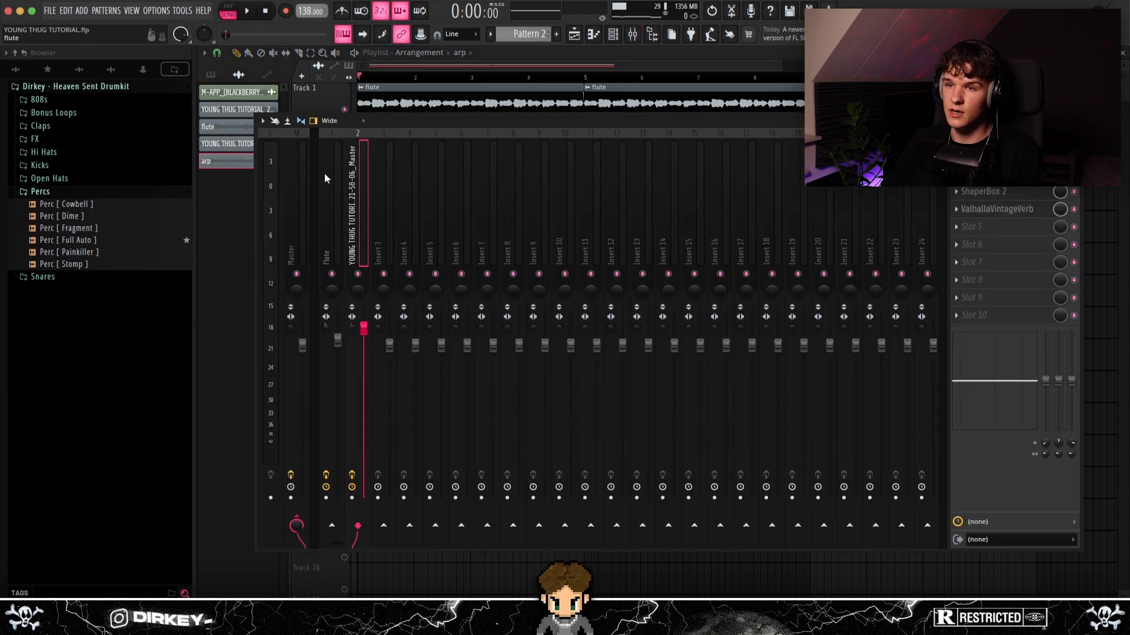
click(989, 157)
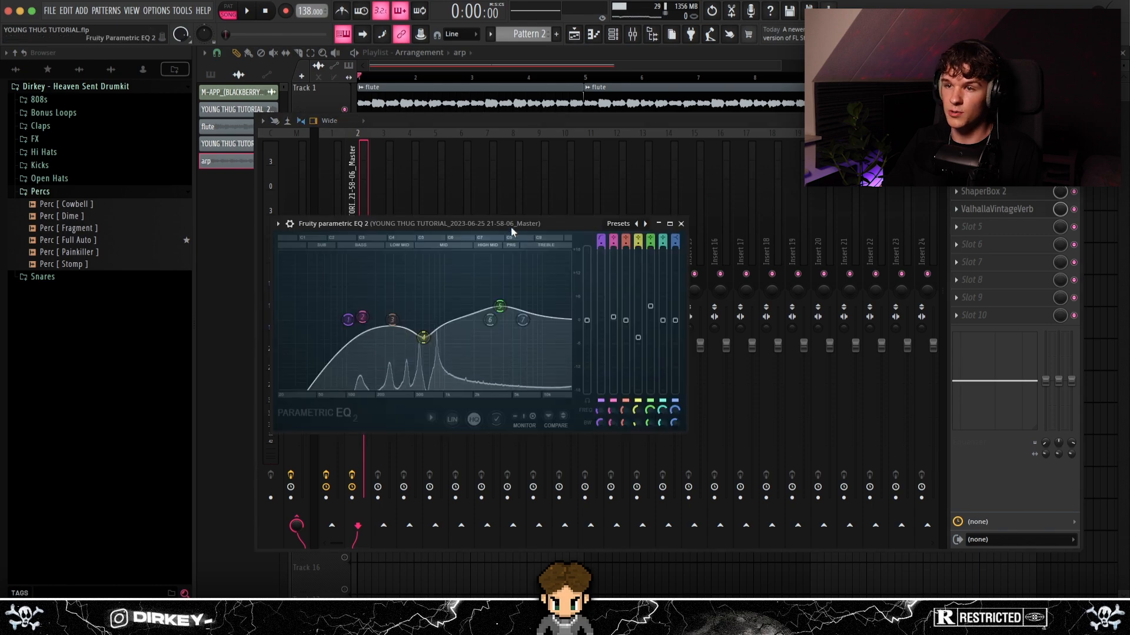
drag(513, 229, 548, 200)
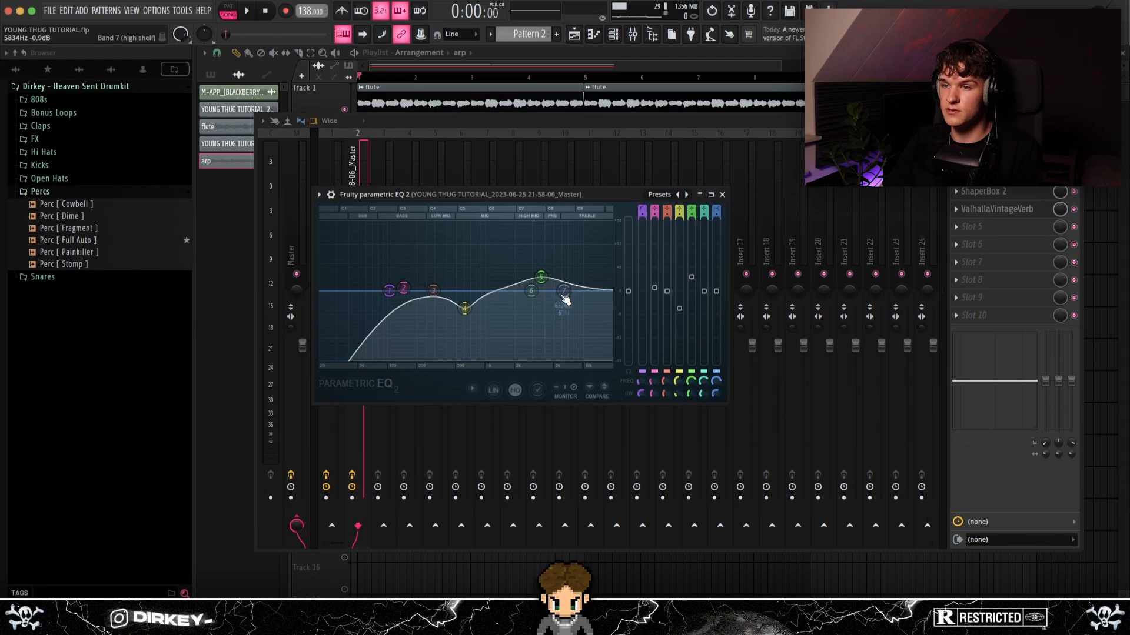
click(1062, 153)
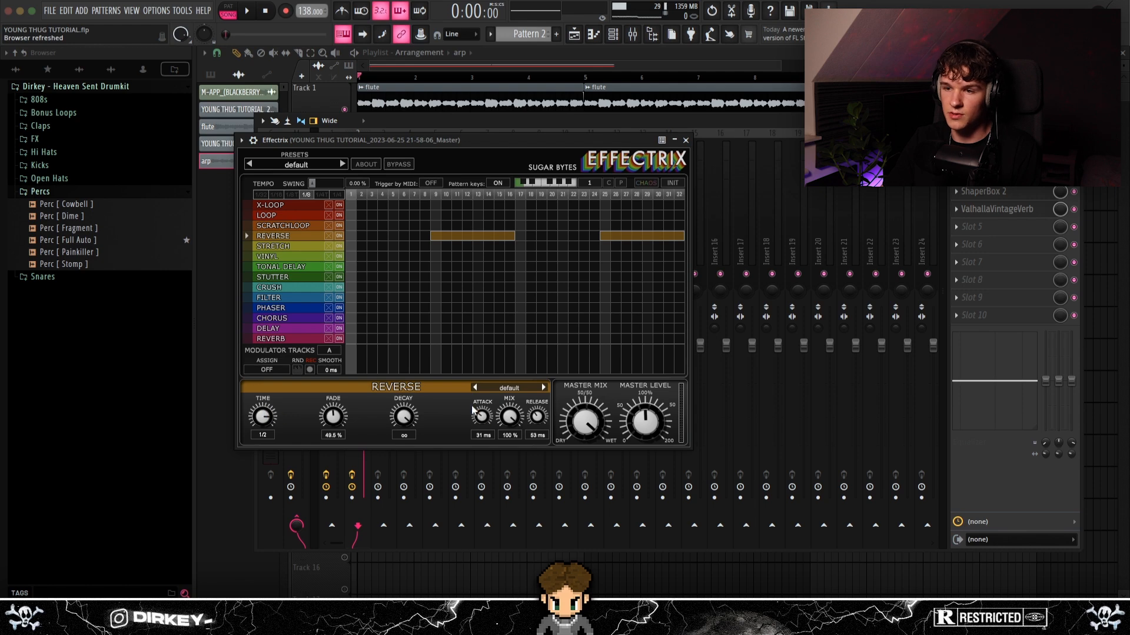
click(686, 140)
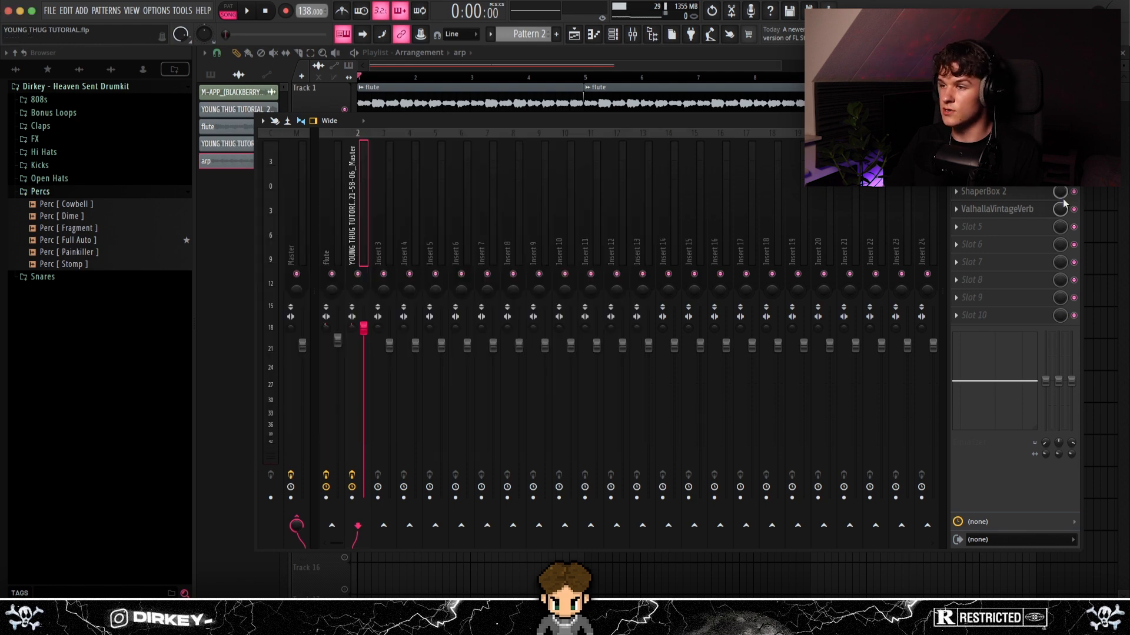
click(993, 194)
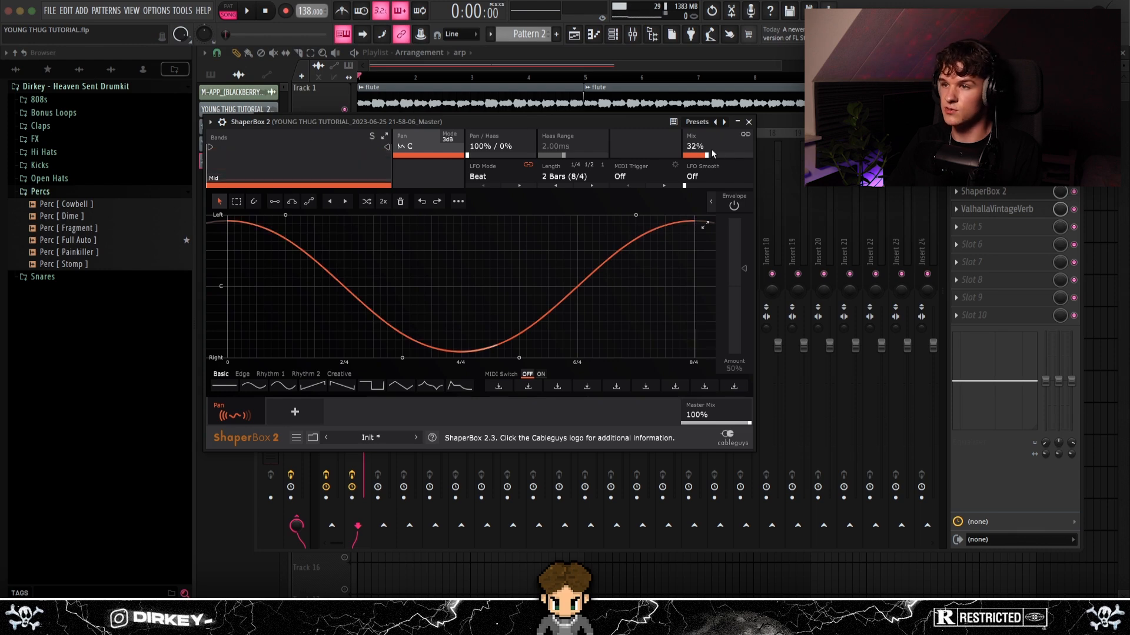
key(Escape)
click(966, 210)
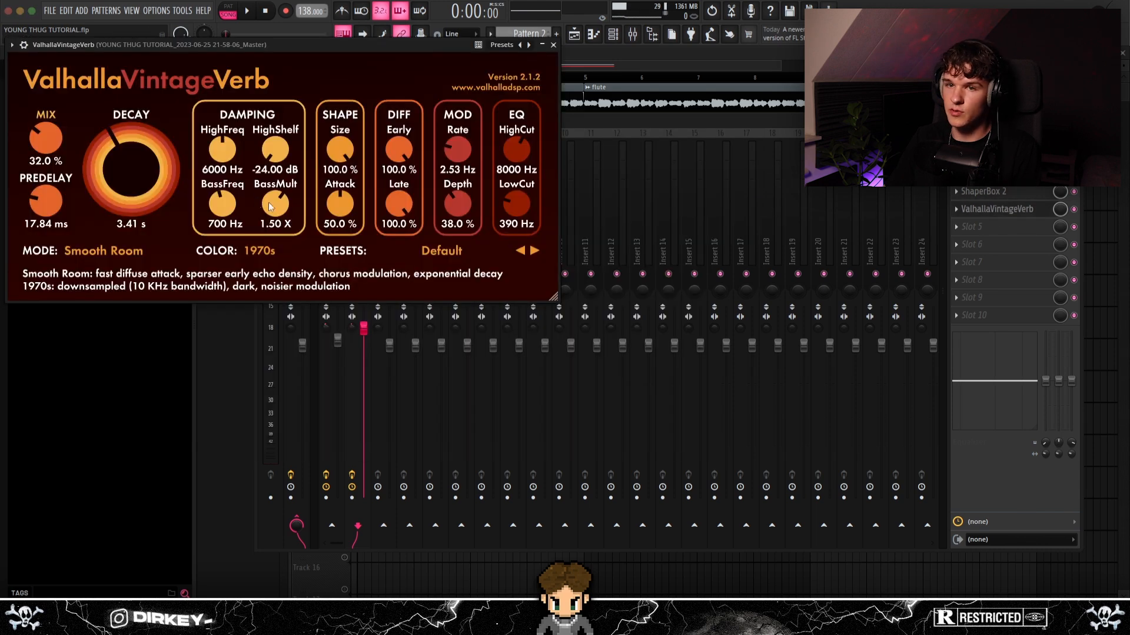
drag(130, 49, 415, 149)
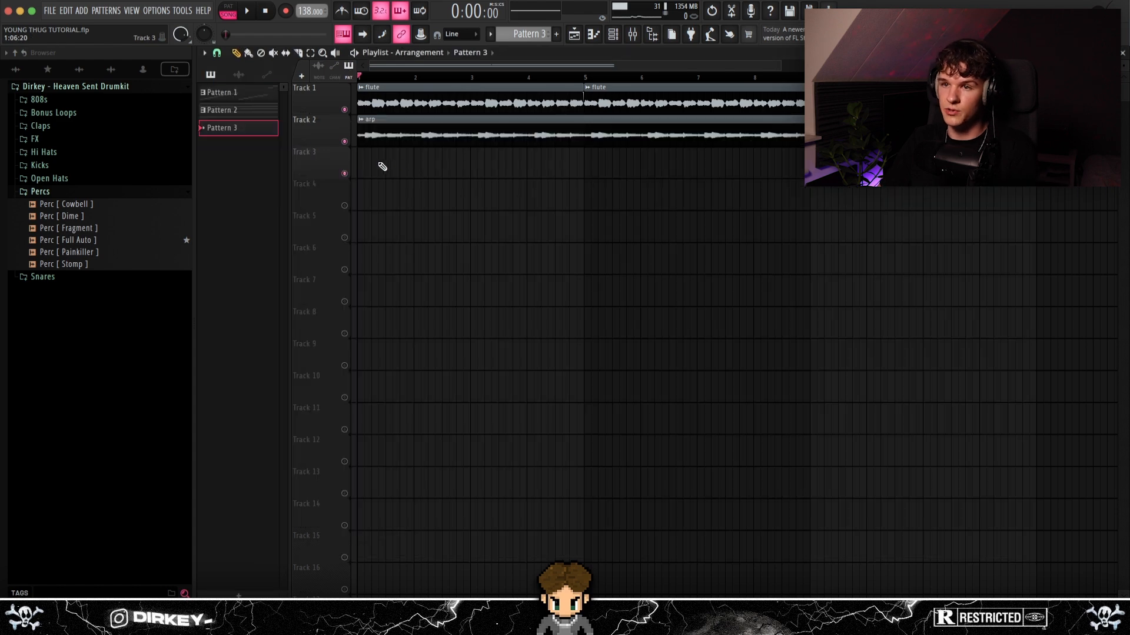
Place the empty Pattern 3 on Track 3 and extend it beneath the arp clip.
click(398, 166)
drag(414, 164, 805, 160)
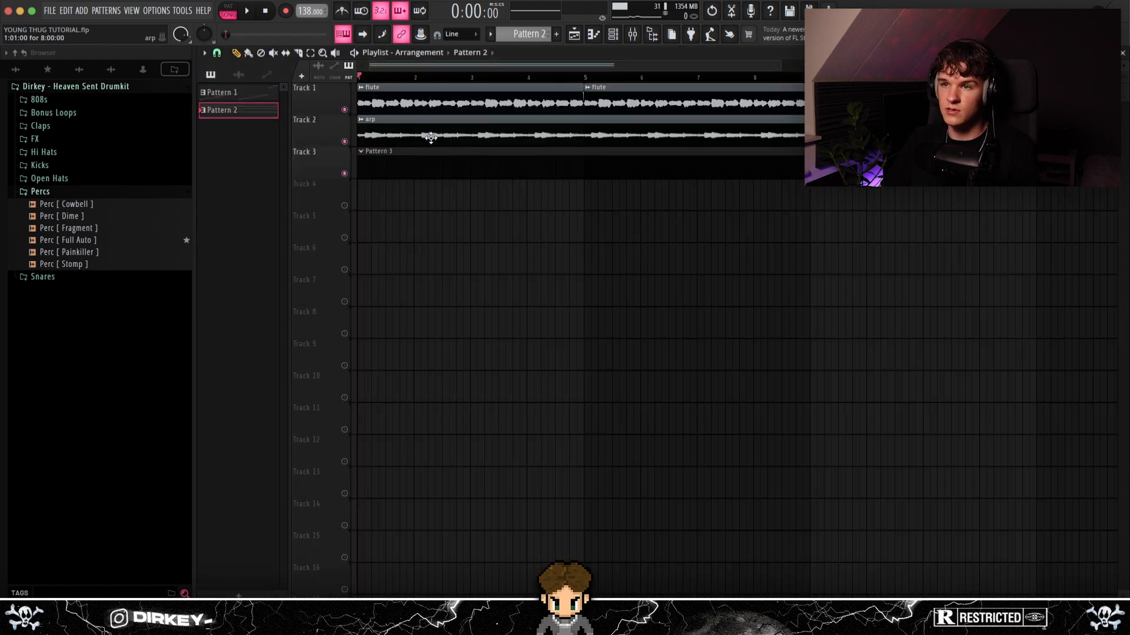
click(446, 163)
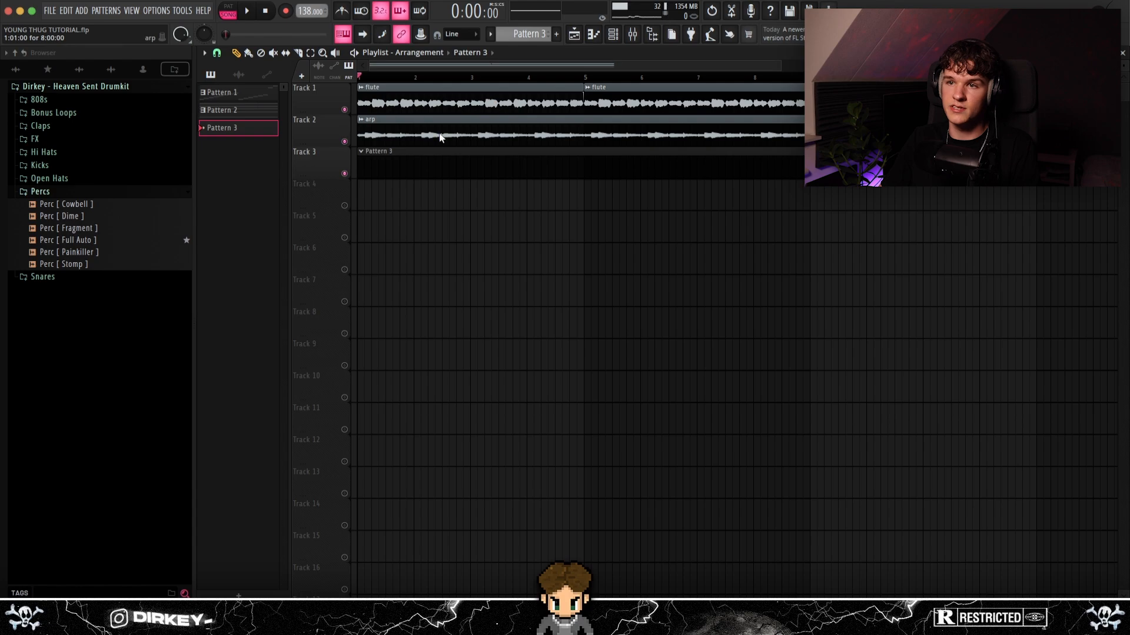
drag(852, 137, 759, 103)
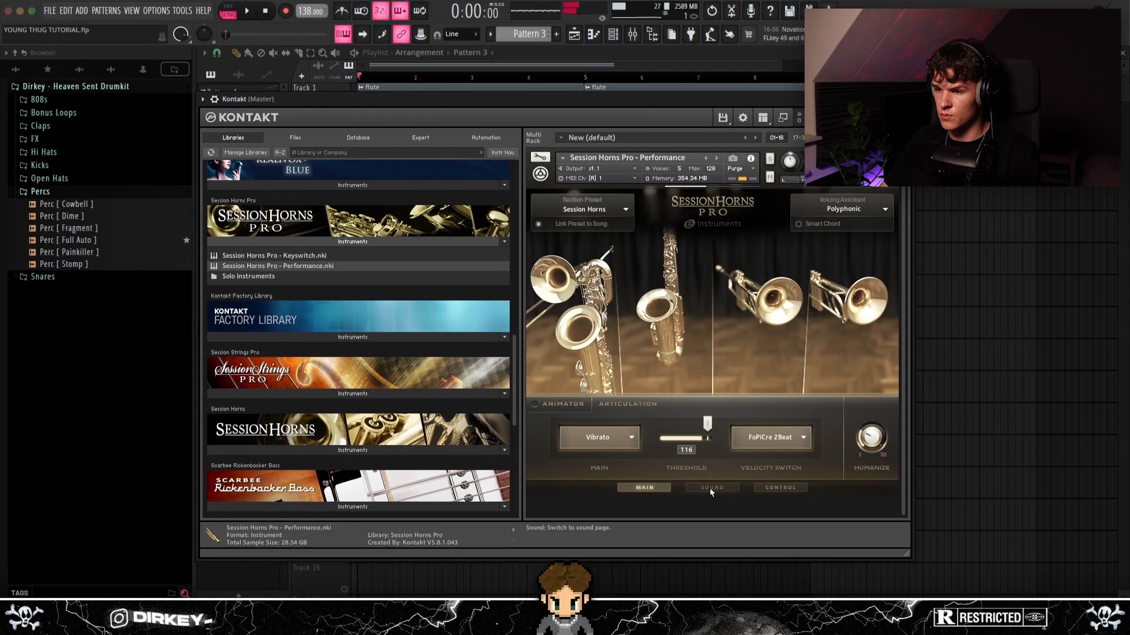
For Session Horns Pro, follow the short C#–G# chord with a second one stretched to the start of bar 3.
click(711, 487)
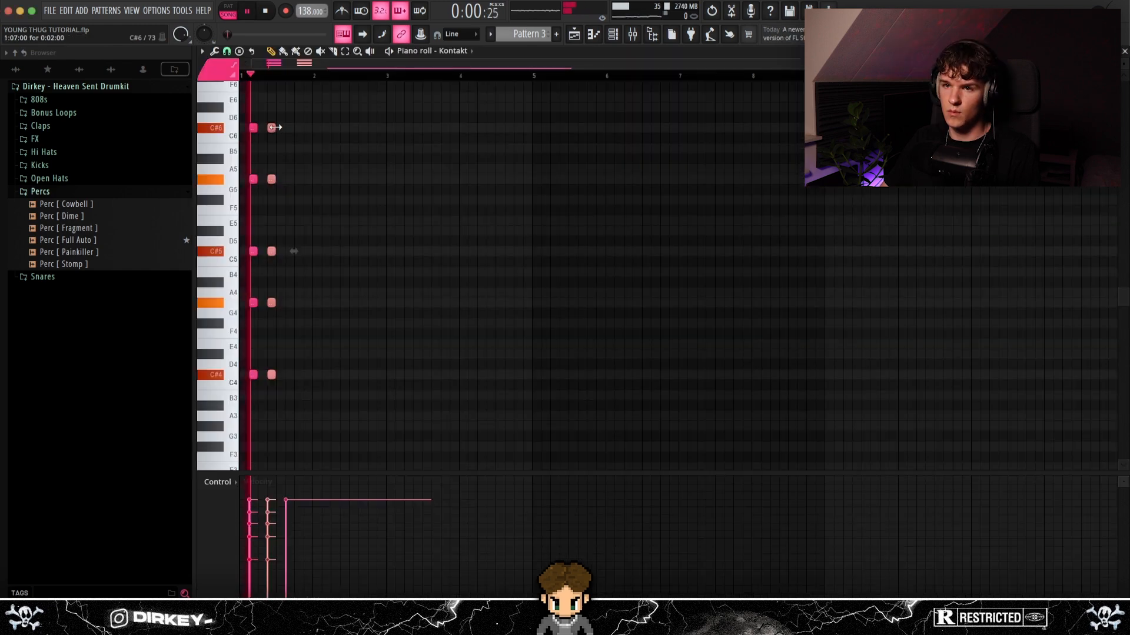
key(ctrl+b)
drag(273, 104, 257, 393)
key(space)
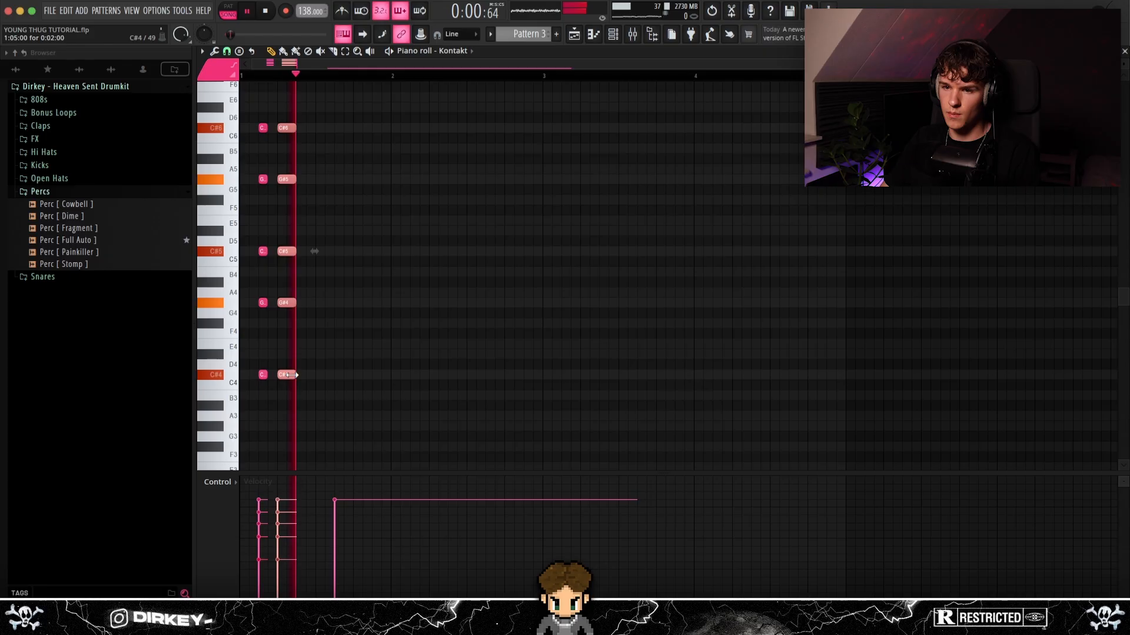
drag(308, 249, 541, 384)
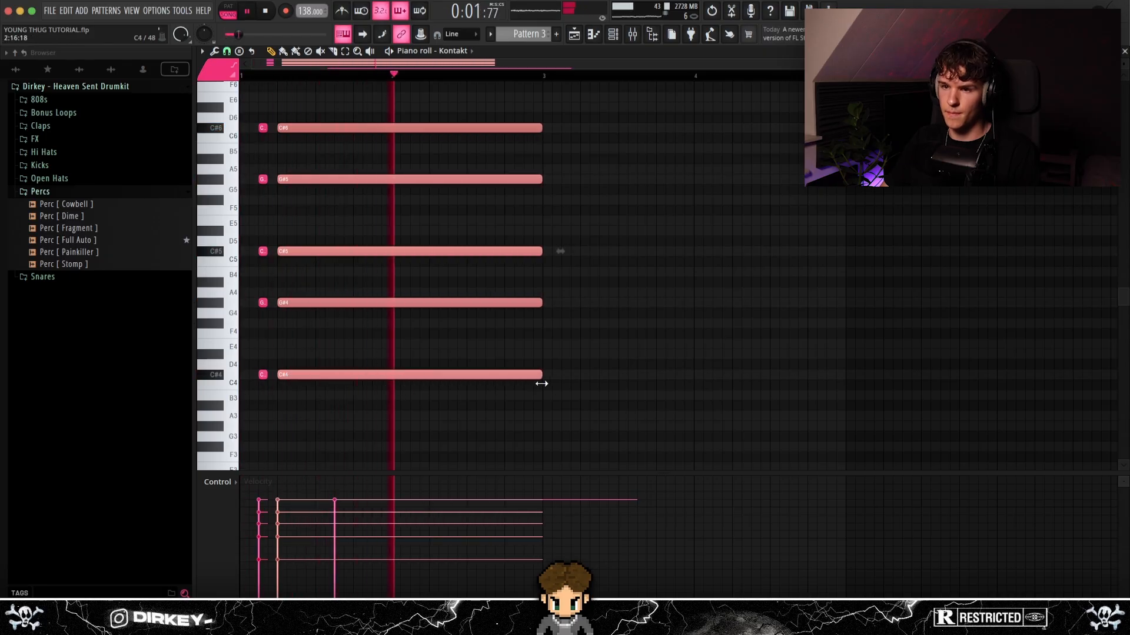
key(space)
Add C#3 bass notes beneath the short and long horn chords, matching their lengths.
scroll(482, 371, down, 5)
drag(361, 314, 309, 309)
key(space)
drag(579, 313, 534, 317)
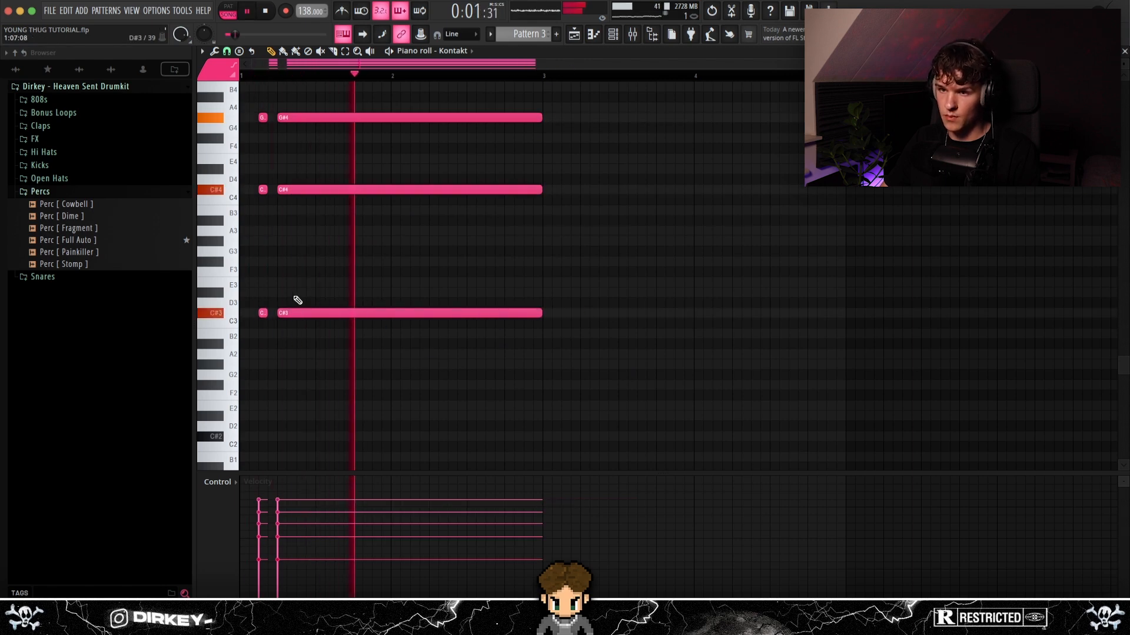
Shorten the opening stab chord and duplicate the four-bar horn pattern so it repeats from bar 5.
right_click(263, 312)
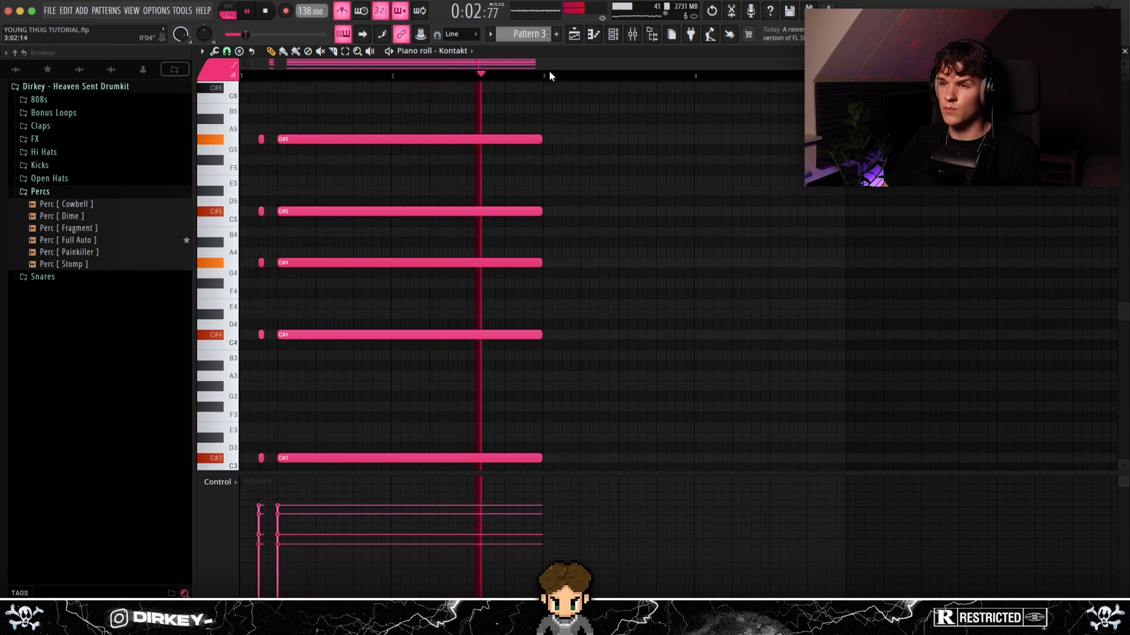
scroll(553, 81, down, 1)
drag(823, 77, 250, 106)
key(super+b)
scroll(329, 81, down, 3)
scroll(332, 81, down, 1)
key(ctrl+d)
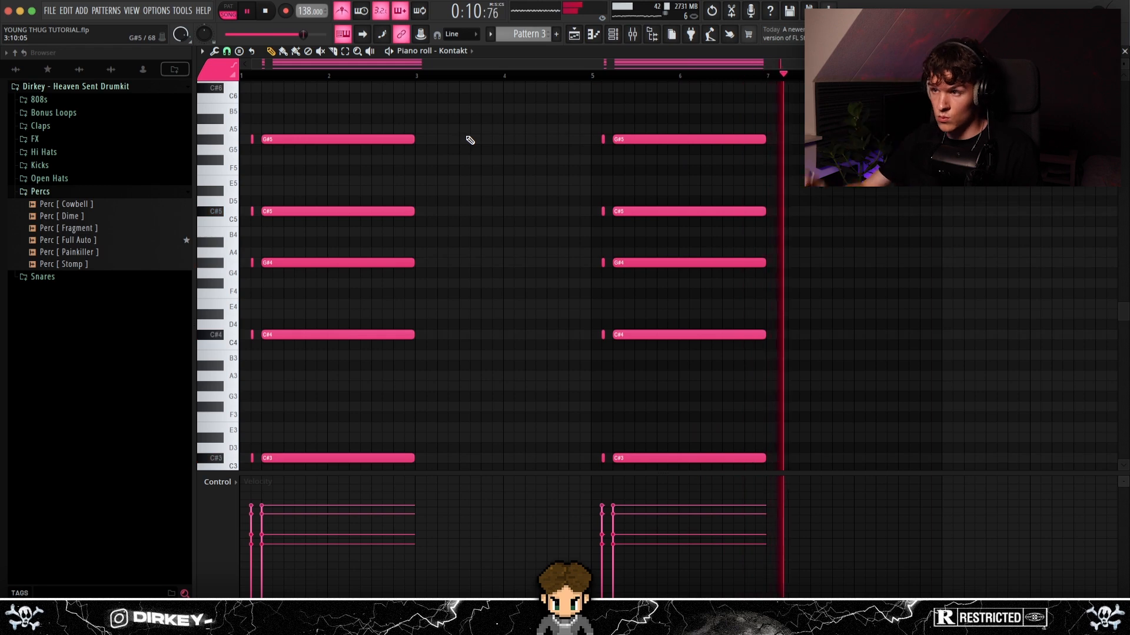
scroll(536, 78, up, 1)
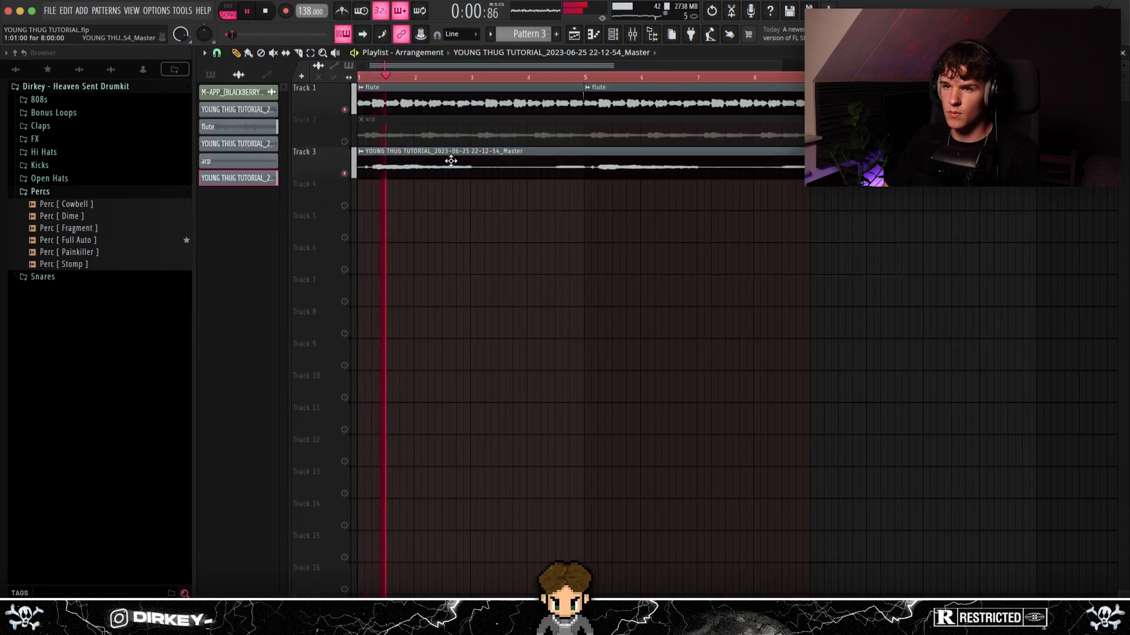
On the rendered horn clip's brass mixer track, make EQ band 1 a high pass and cut band 4 slightly.
double_click(463, 160)
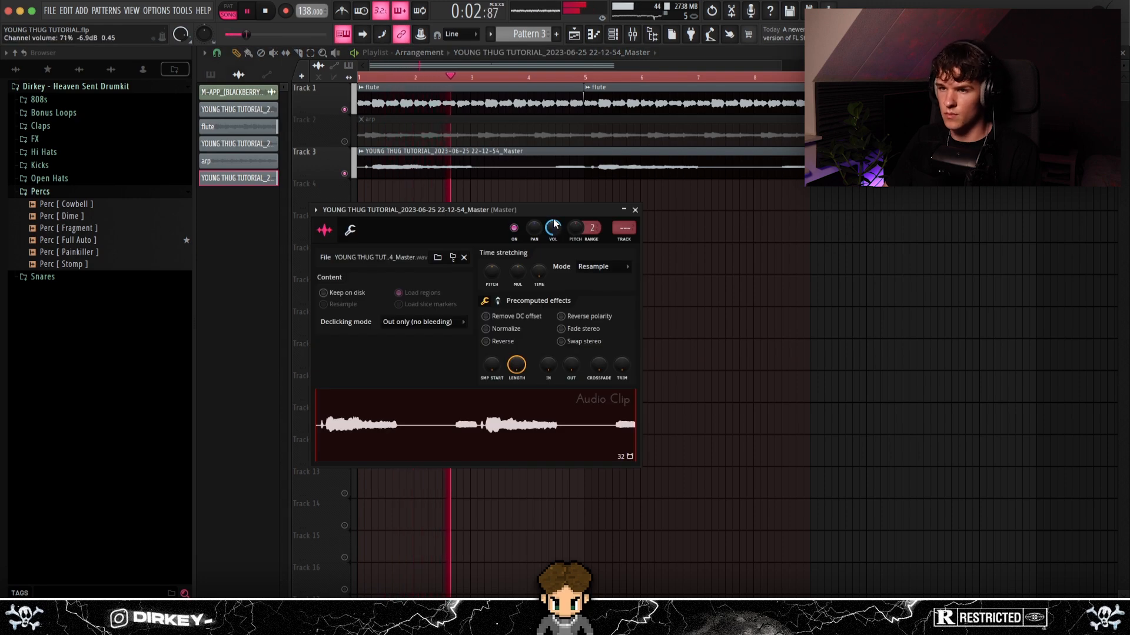
key(F9)
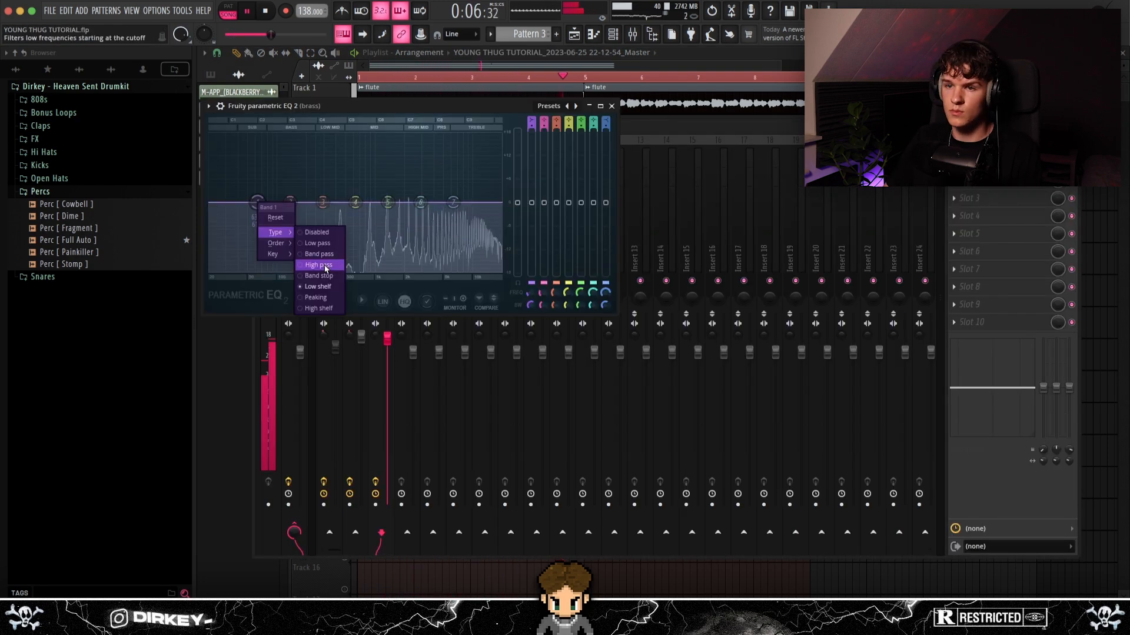
click(320, 271)
drag(276, 203, 284, 204)
mouse_move(356, 202)
mouse_down()
mouse_move(357, 213)
mouse_move(417, 192)
mouse_move(357, 212)
mouse_up()
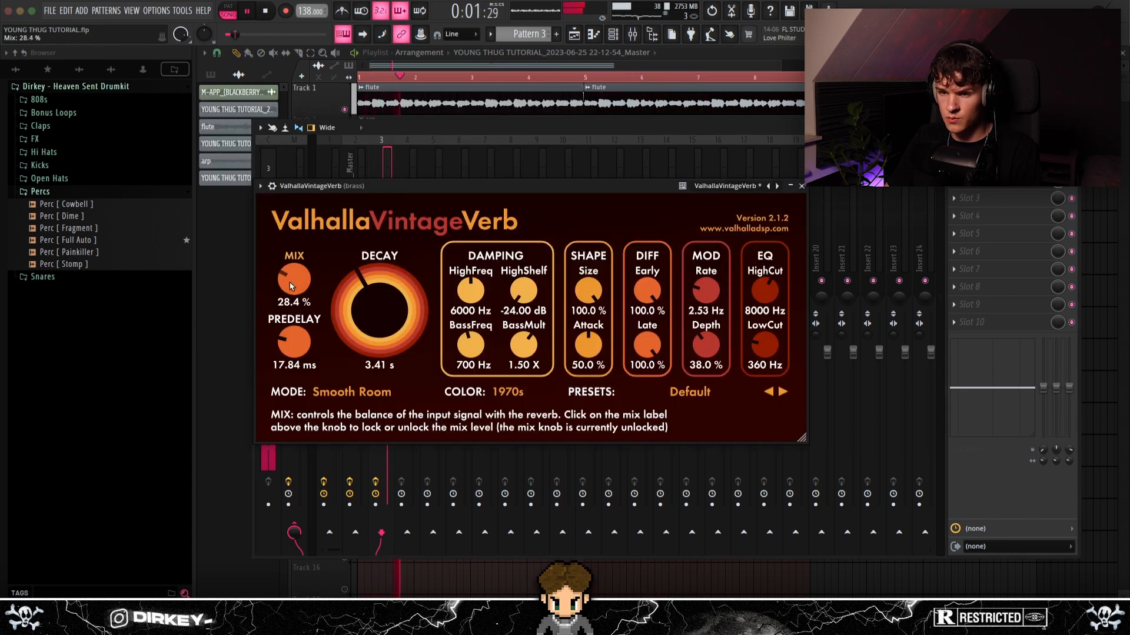
Set the brass track's ValhallaVintageVerb mix to about 28% and adjust the panning between the flute and brass tracks.
key(Escape)
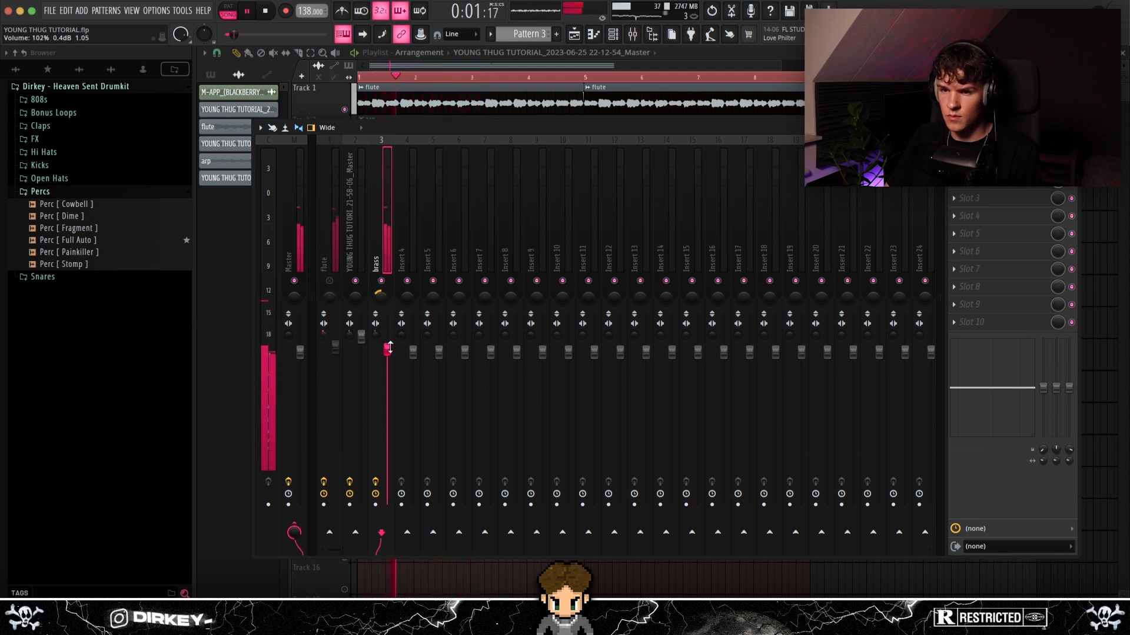
drag(330, 288, 382, 293)
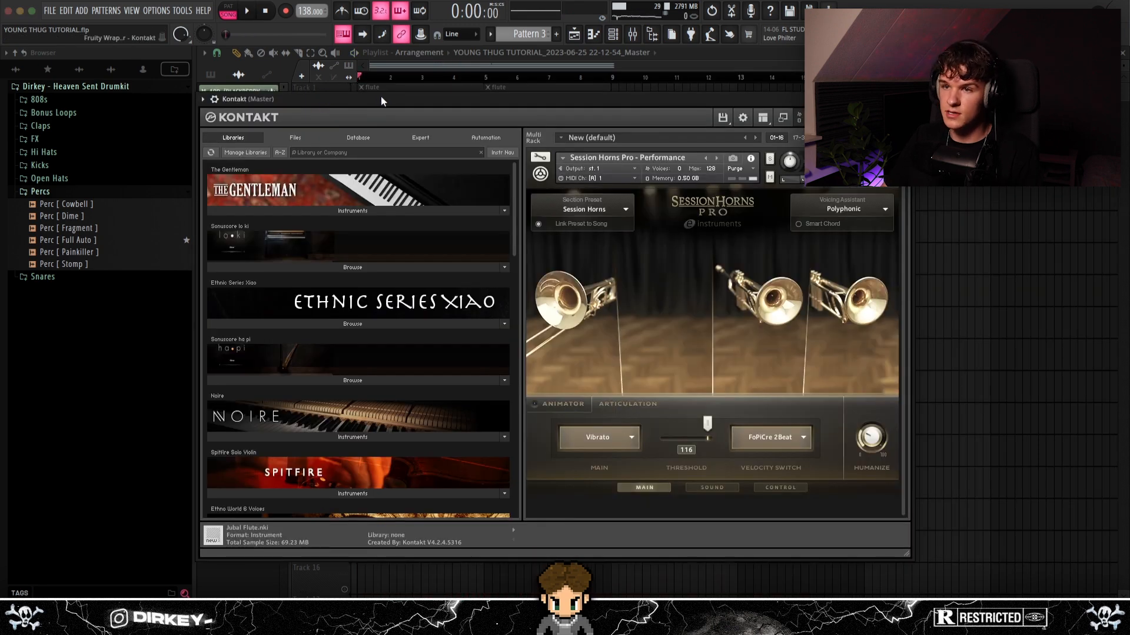
Review the Session Horns Pro instrument and the horn notes in Pattern 3, including the A5 notes before bars 5 and 9.
drag(380, 97, 404, 109)
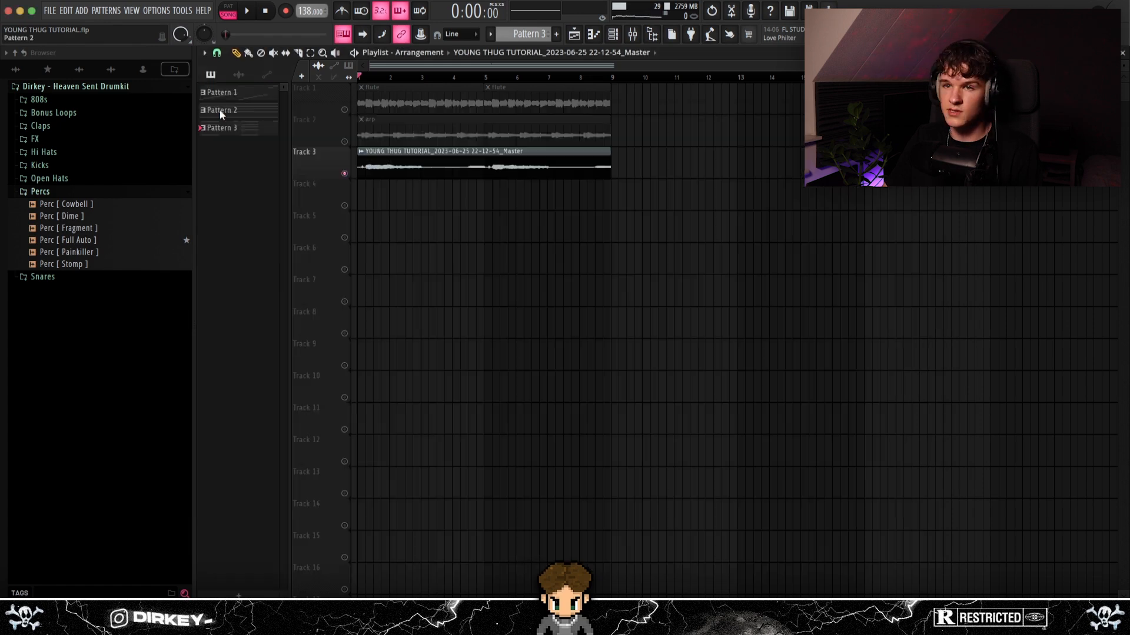
double_click(221, 111)
key(Escape)
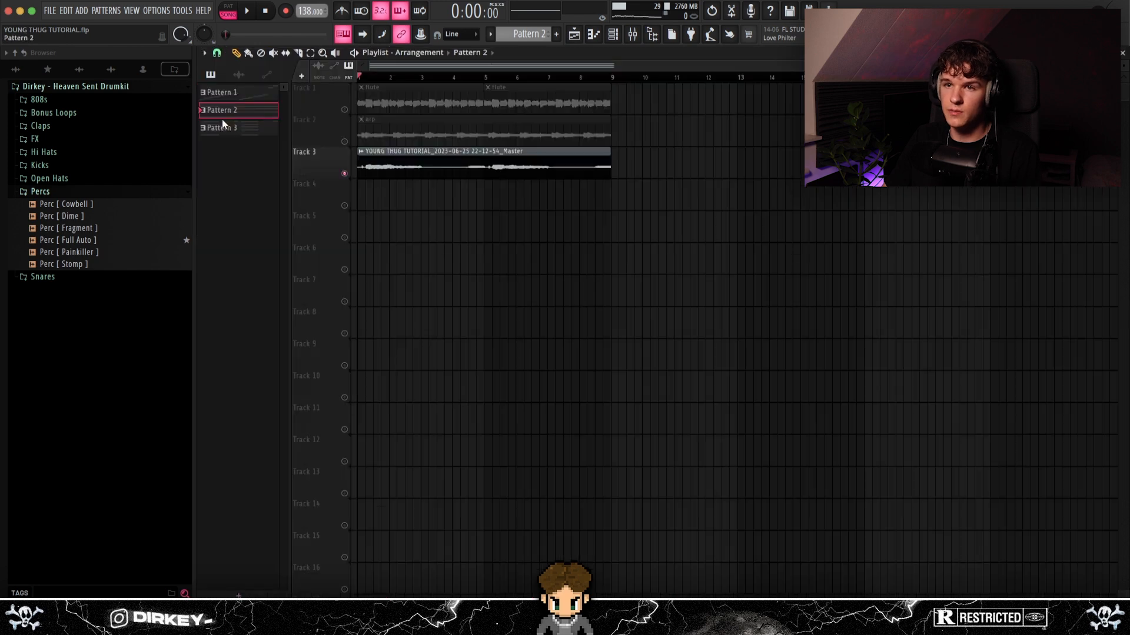
double_click(223, 126)
scroll(247, 203, down, 3)
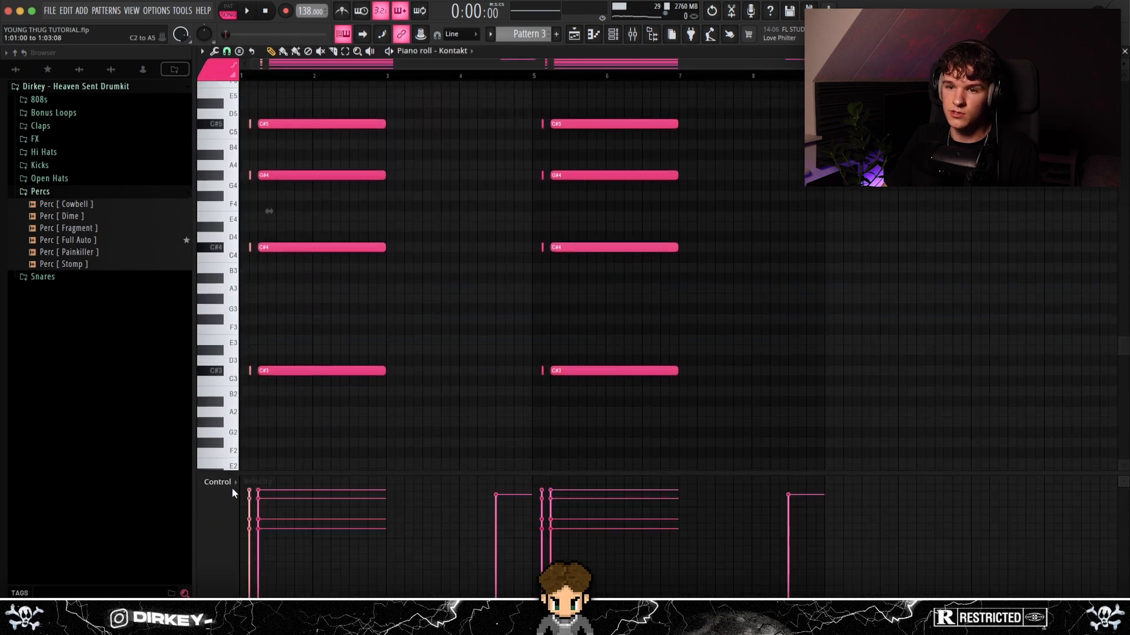
drag(276, 400, 320, 73)
drag(470, 157, 516, 186)
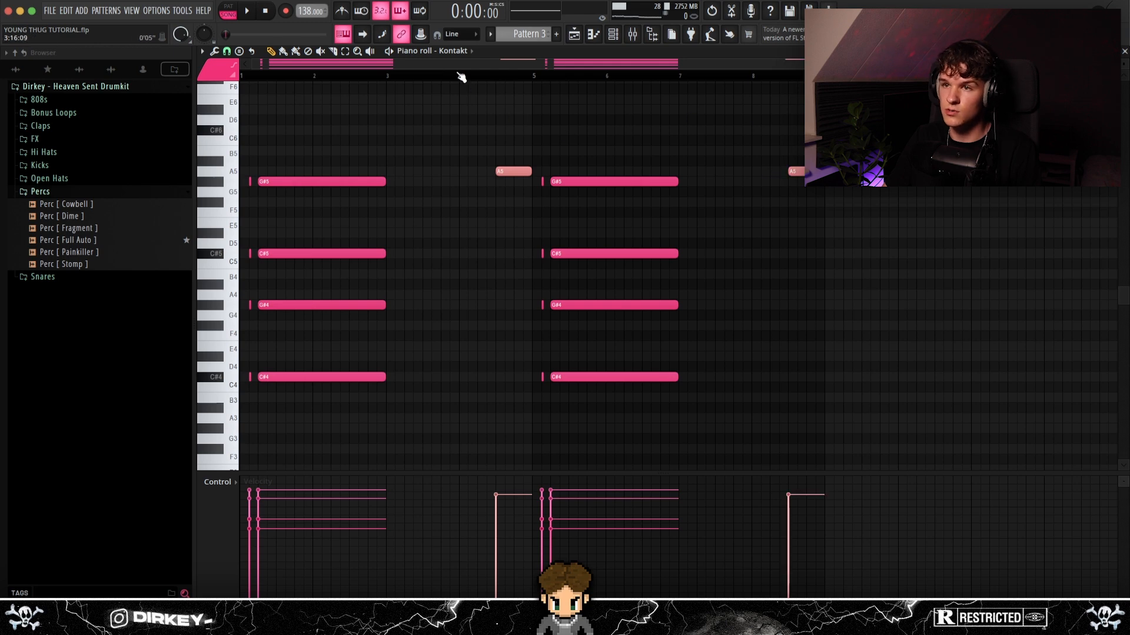
super+click(530, 80)
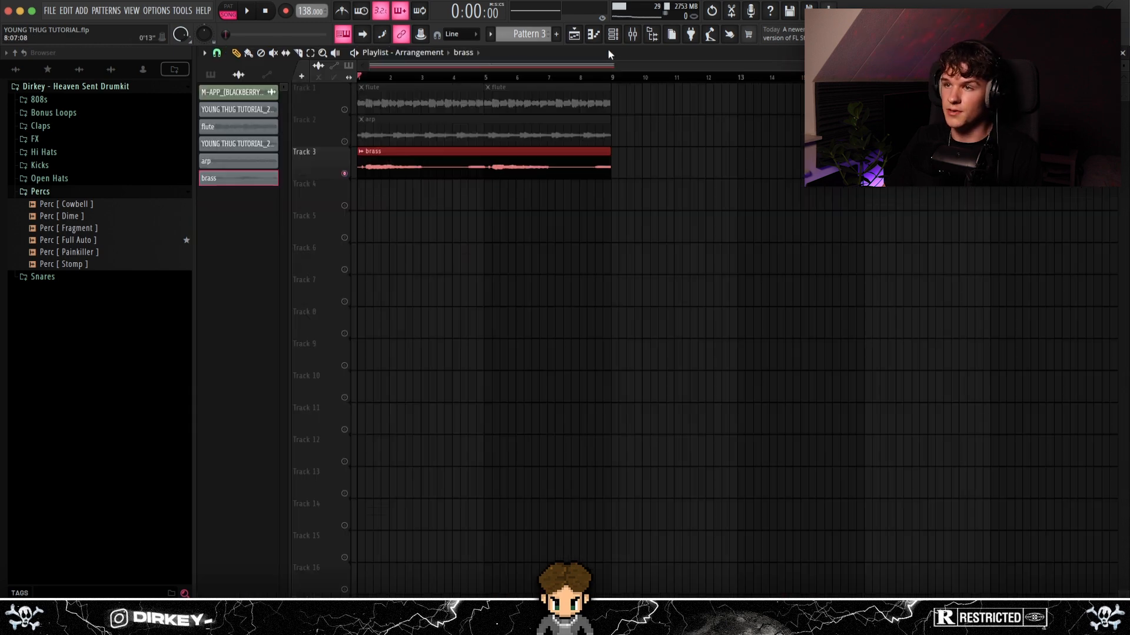
Review the brass track's mixer effects, examining the Fruity Parametric EQ 2 curve and the reverb.
click(613, 34)
click(632, 34)
click(376, 240)
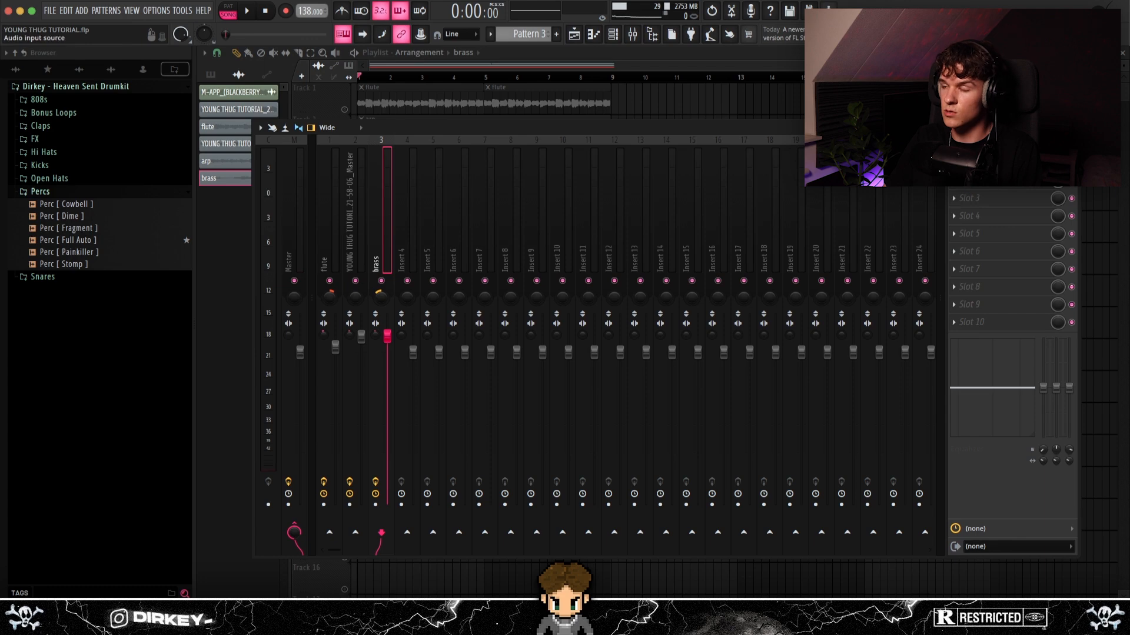
click(988, 163)
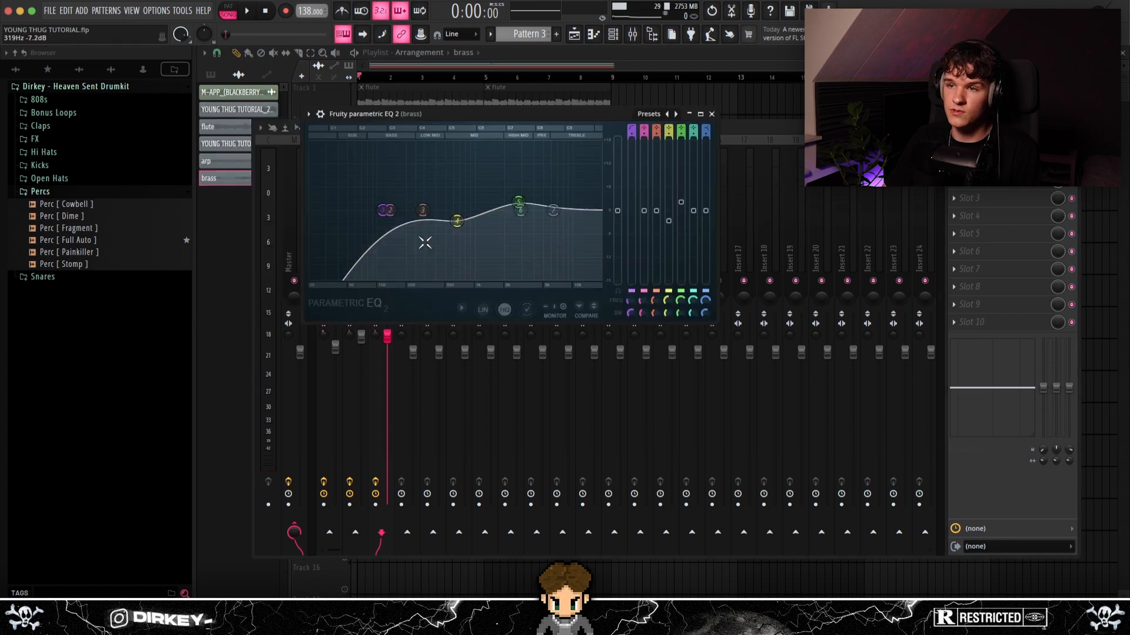
click(712, 114)
click(1014, 187)
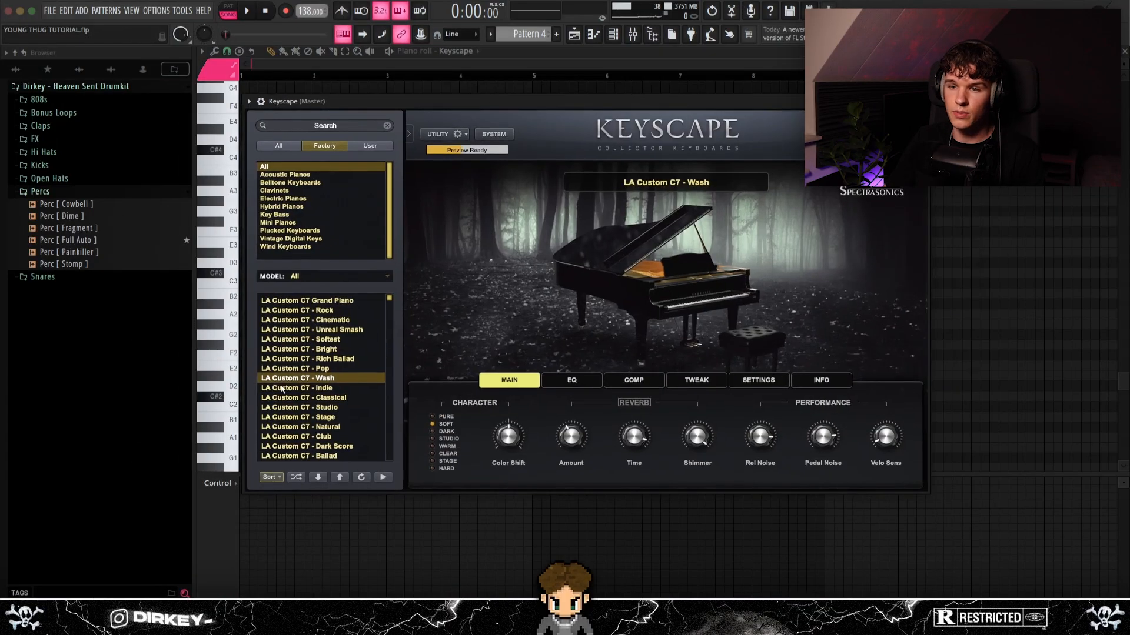
Keep the LA Custom C7 - Wash piano in Keyscape for Pattern 4 and return to its empty piano roll.
key(Escape)
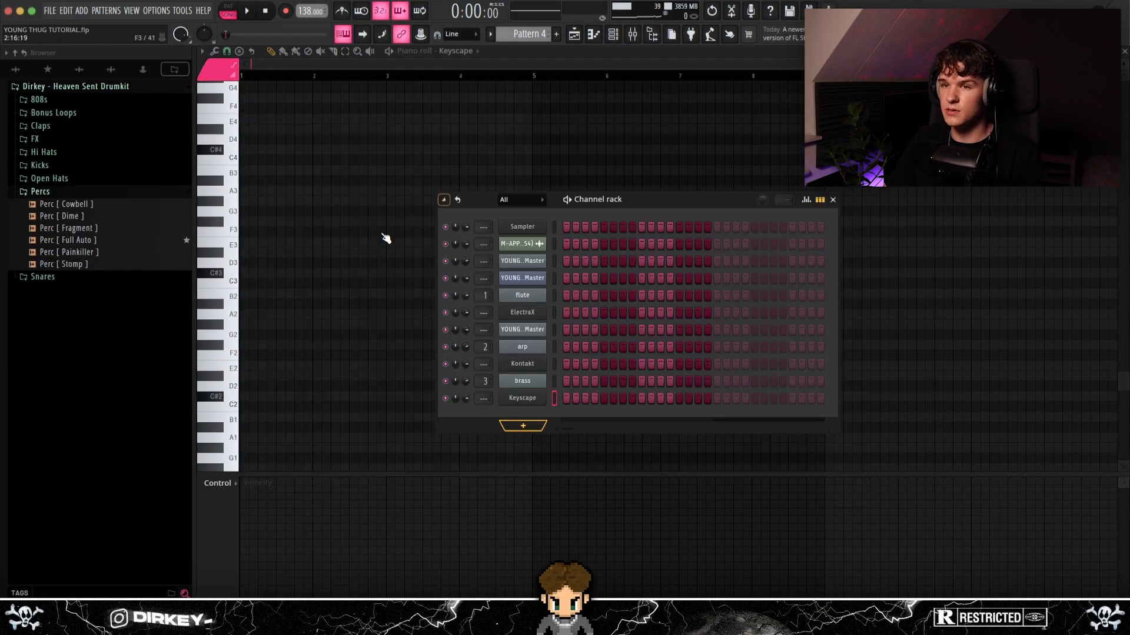
key(Escape)
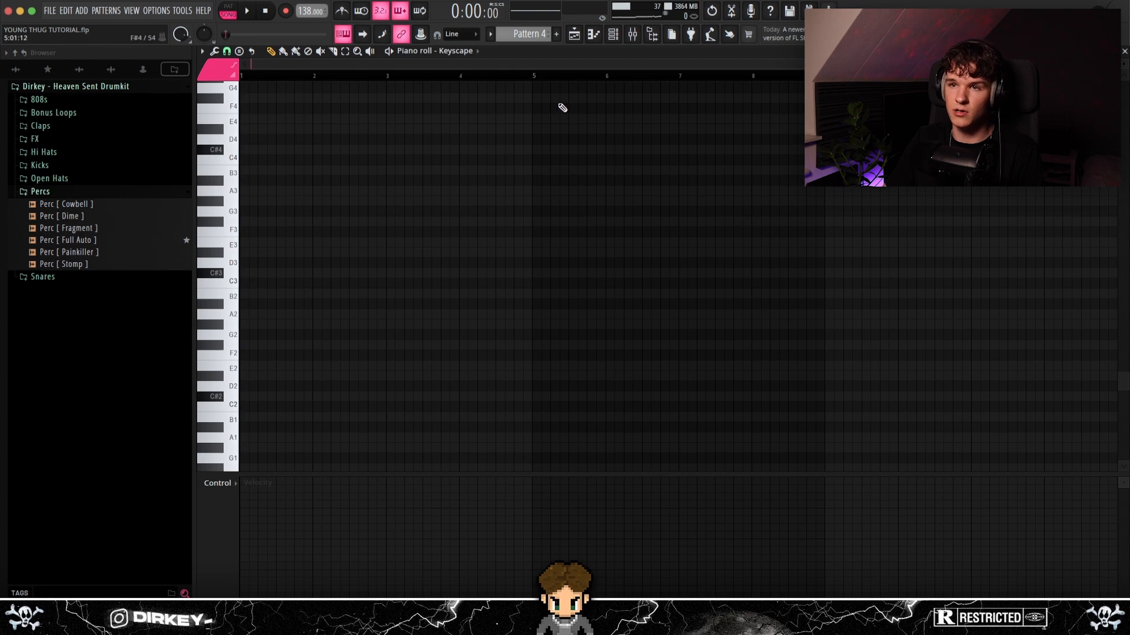
Examine the frequency content of the playing loop in Fruity Parametric EQ 2 on the Master track.
key(F5)
key(F9)
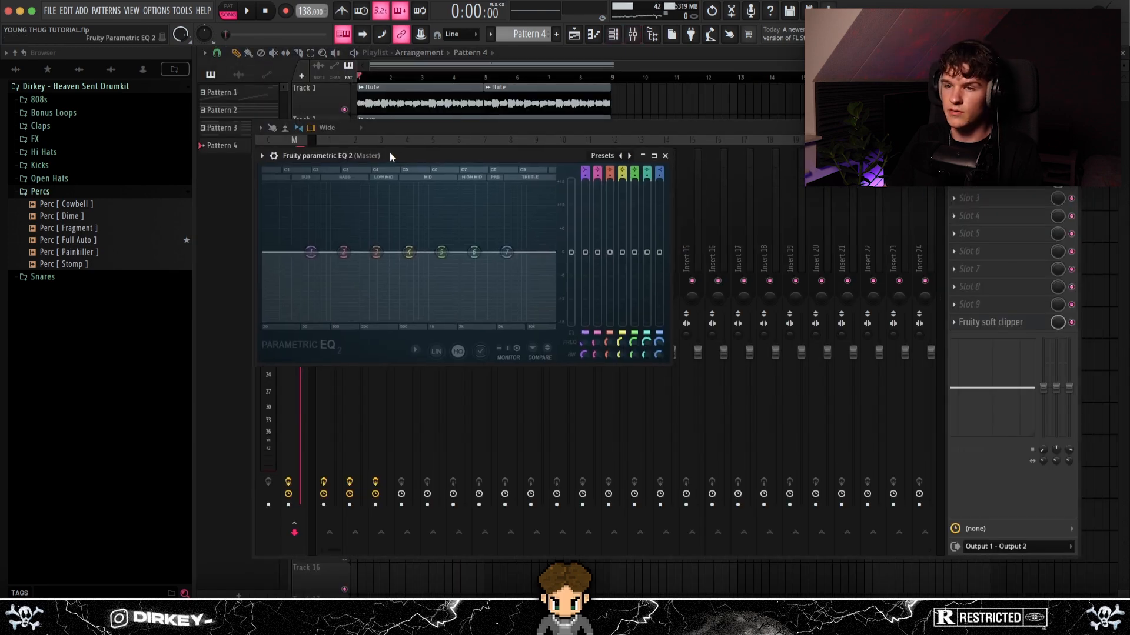
drag(390, 152, 426, 149)
key(space)
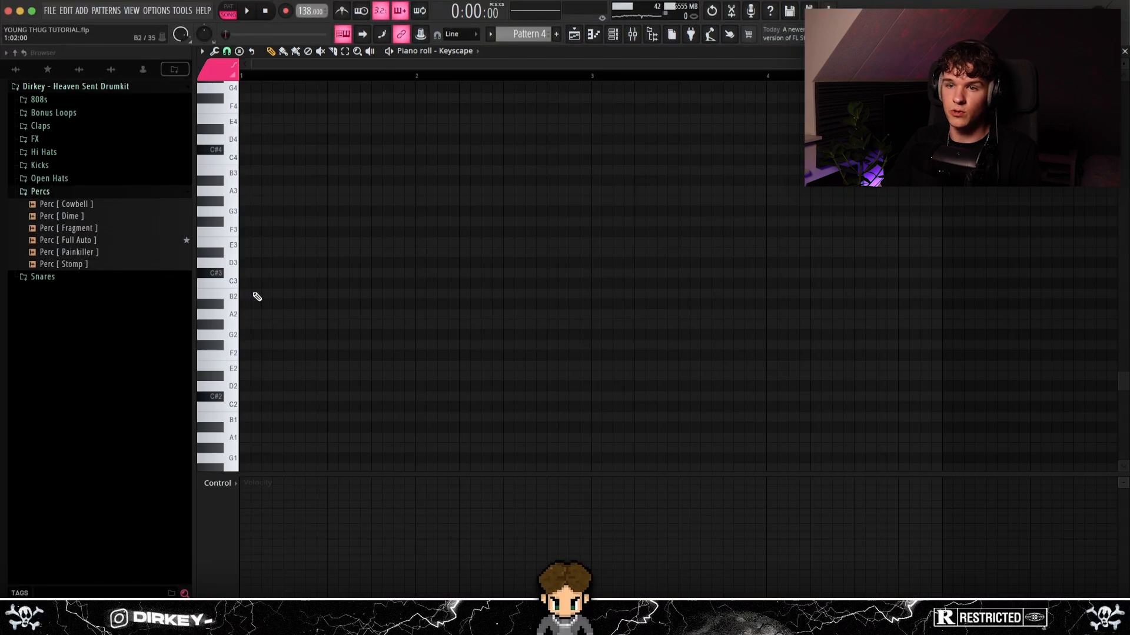
Draw a two-bar C#3 Keyscape note from bar 1 to bar 3 in Pattern 4, trying out other octaves.
drag(255, 271, 245, 267)
key(ctrl+a)
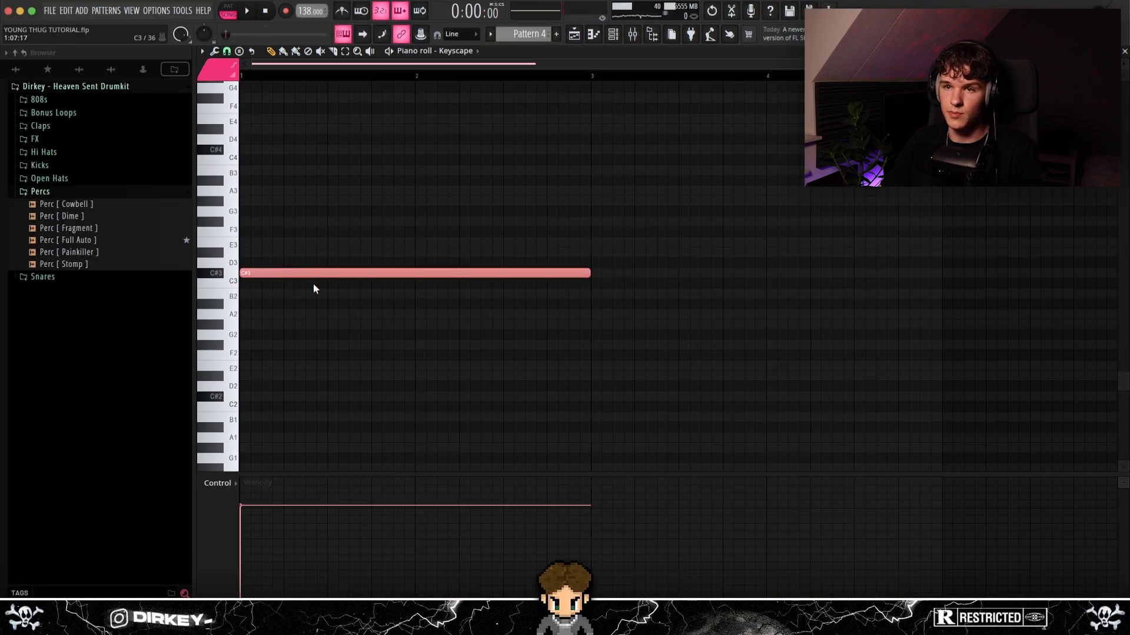
key(ctrl+Up)
key(ctrl+Down)
key(ctrl+Down)
key(ctrl+Up)
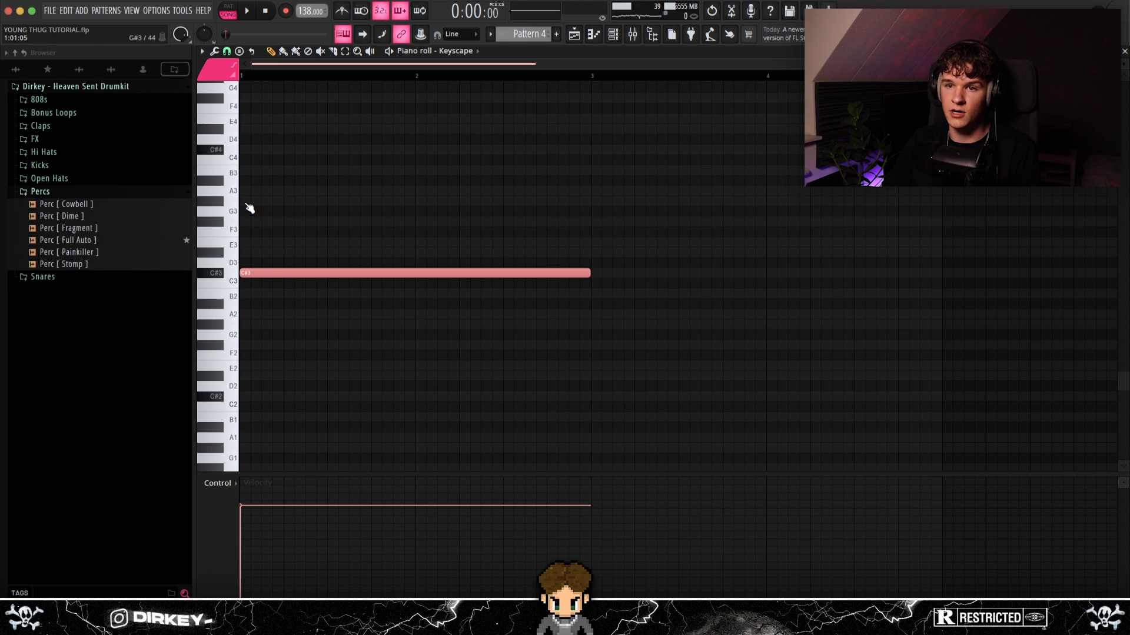
Adjust the C#3 note's velocity and copy the note an octave down to C#2 with a lower velocity.
click(260, 499)
key(space)
key(space)
key(ctrl+c)
key(ctrl+v)
key(ctrl+Down)
click(270, 532)
key(space)
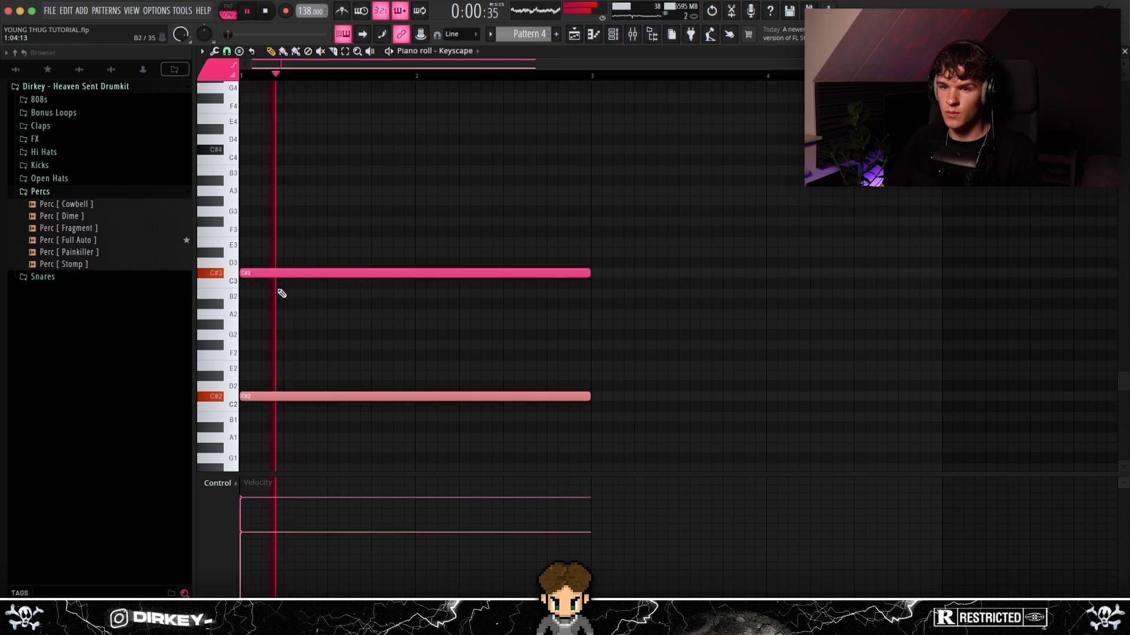
Copy the piano note up to C#4, set its velocity to 76% and audition the three-octave stack.
key(ctrl+c)
key(ctrl+v)
key(ctrl+Up)
key(space)
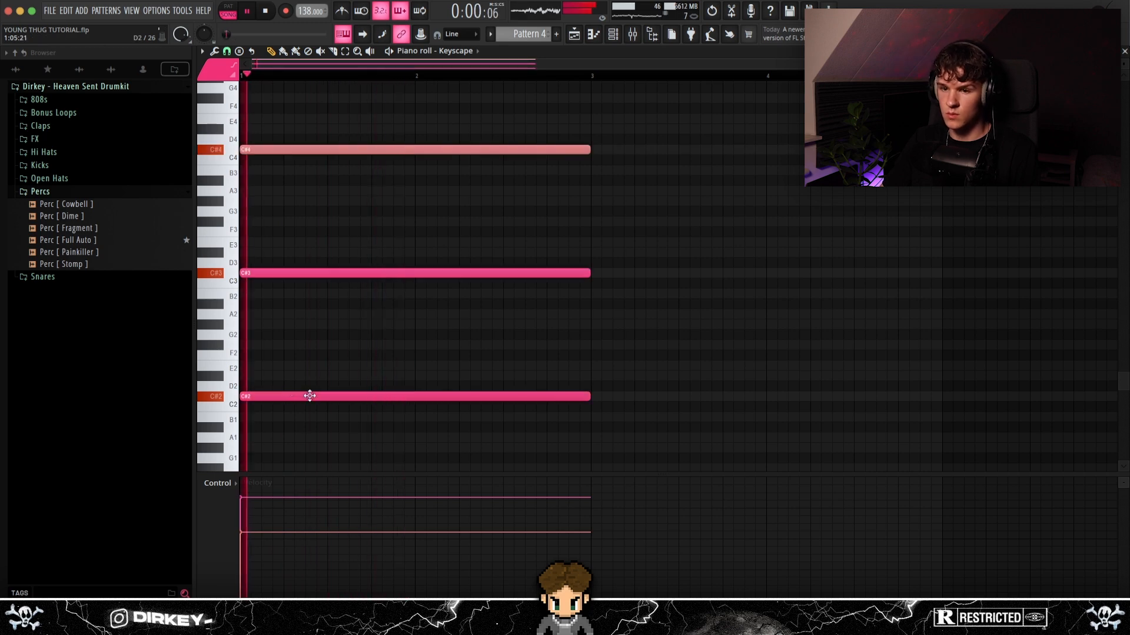
key(space)
click(259, 493)
key(space)
click(257, 485)
key(space)
key(space)
drag(257, 485, 255, 507)
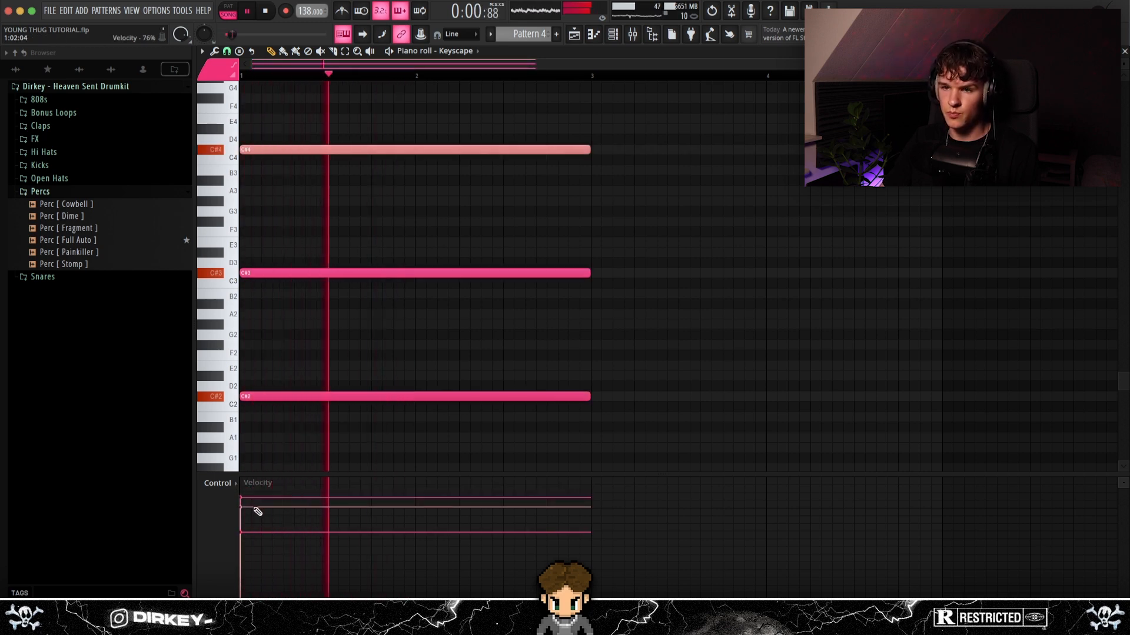
key(space)
key(space)
Duplicate the four-bar piano pattern so the C# octave stack repeats from bar 5.
click(745, 281)
right_click(744, 280)
scroll(489, 84, down, 2)
drag(825, 78, 240, 85)
key(ctrl+b)
scroll(466, 85, down, 2)
key(ctrl+d)
Route the Keyscape channel to mixer insert 4 and lower that track's volume.
click(613, 35)
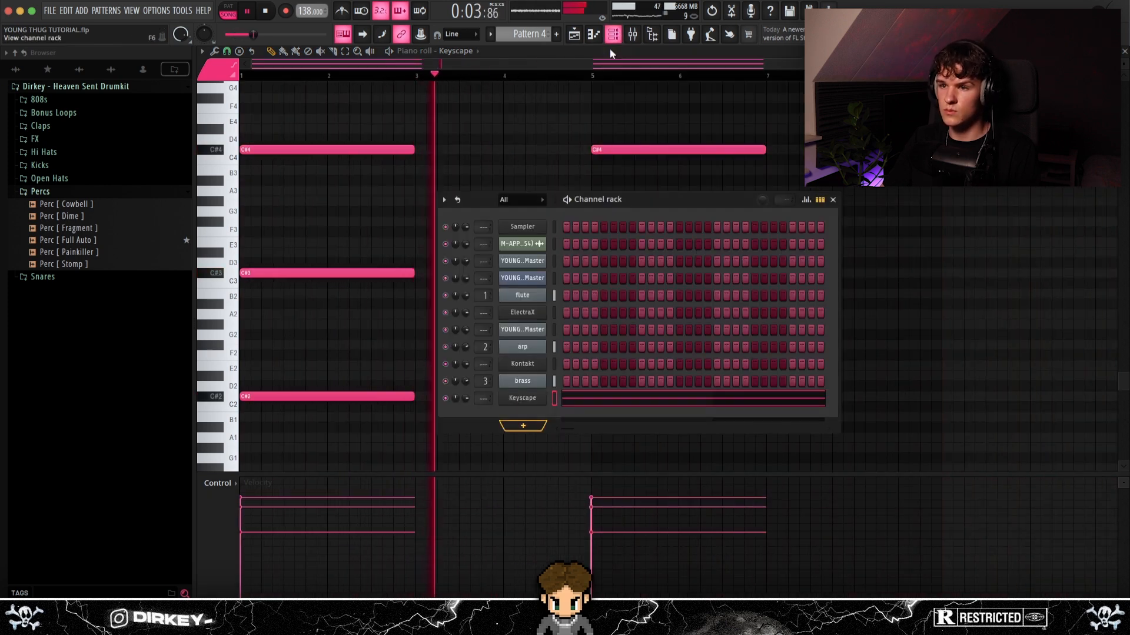
key(ctrl+l)
click(417, 292)
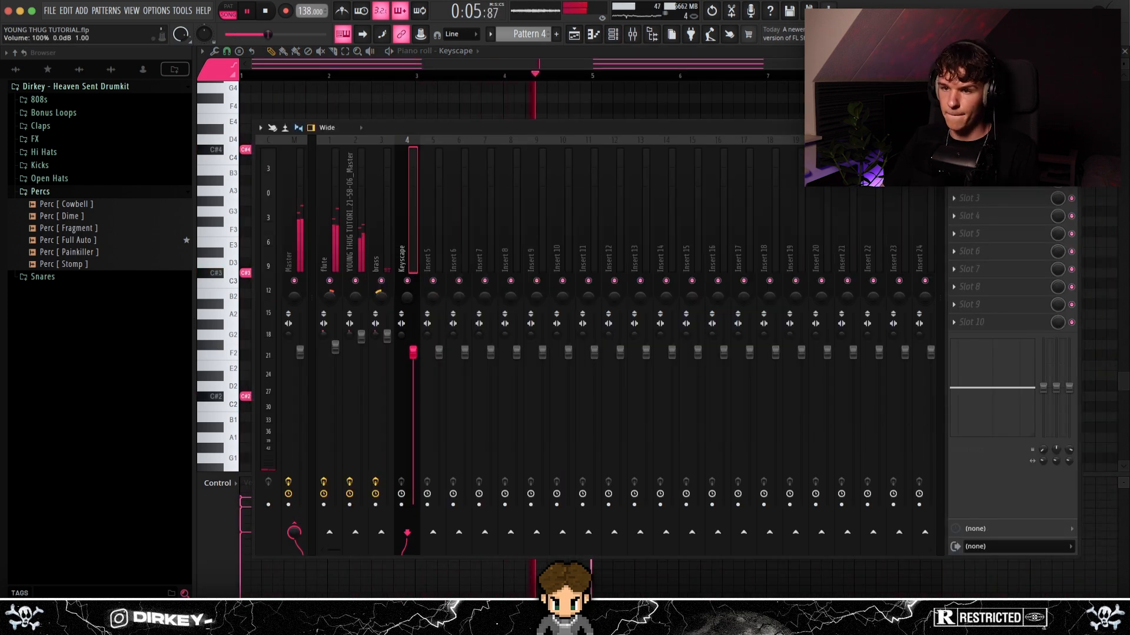
drag(412, 365, 412, 370)
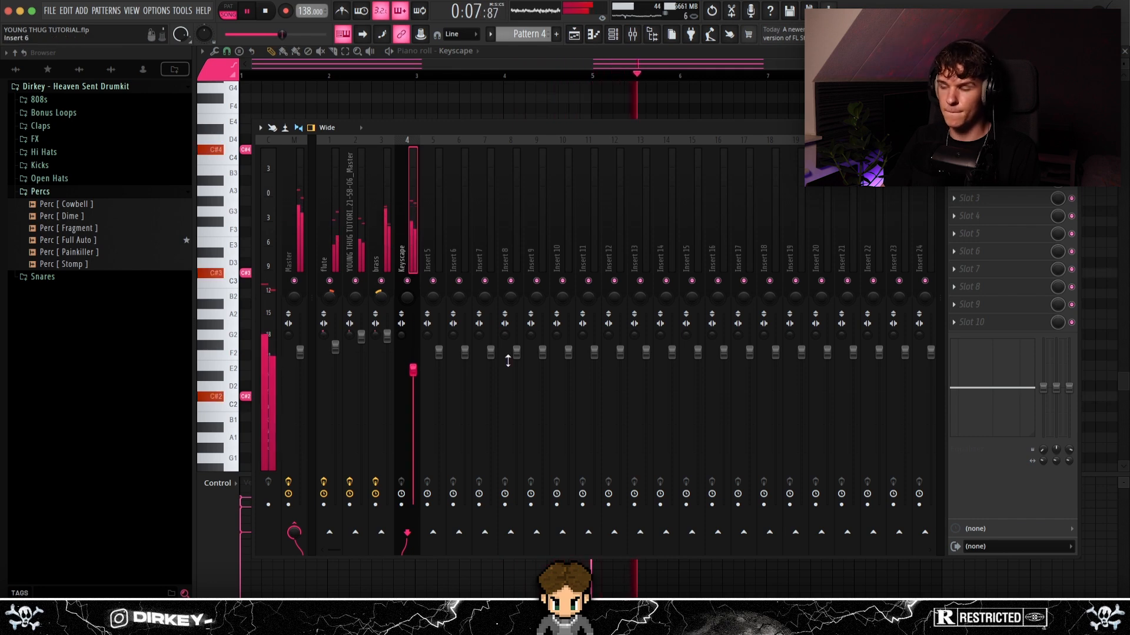
Add Fruity Parametric EQ 2 and ValhallaVintageVerb with a 12.8% mix to the Keyscape track, and audition it with the flute.
click(954, 163)
click(885, 259)
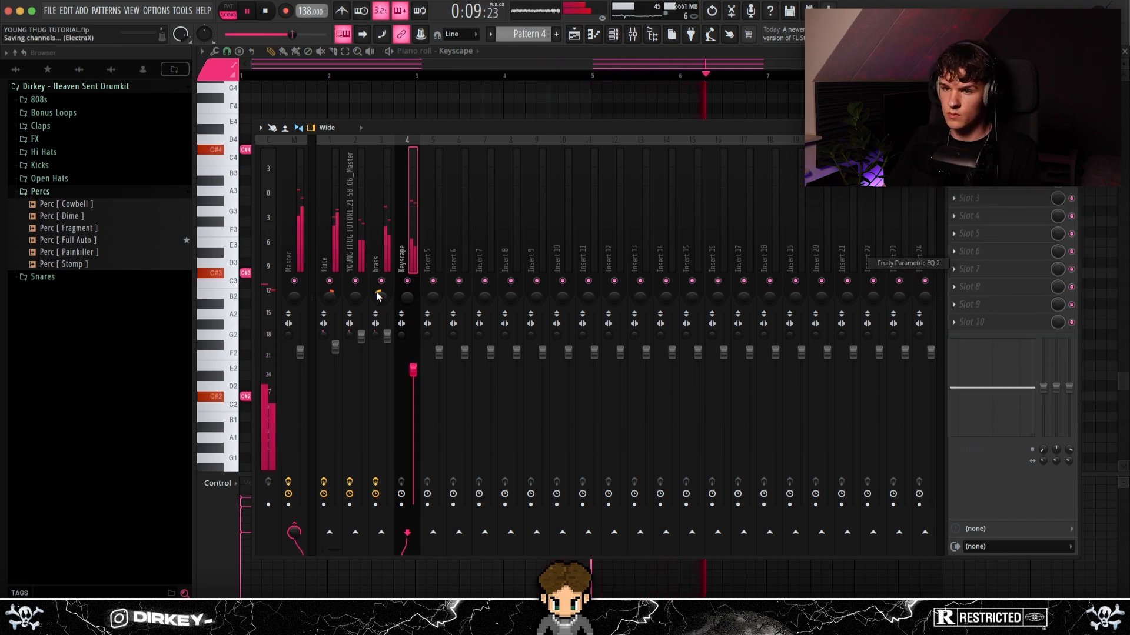
right_click(288, 232)
mouse_move(320, 262)
click(350, 292)
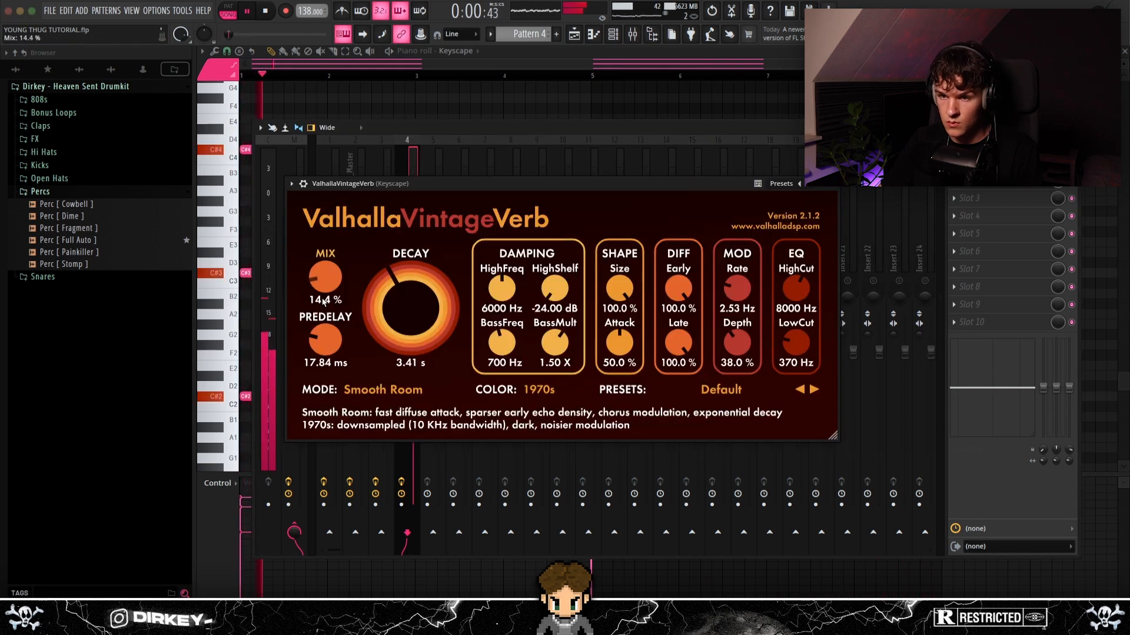
drag(326, 277, 325, 282)
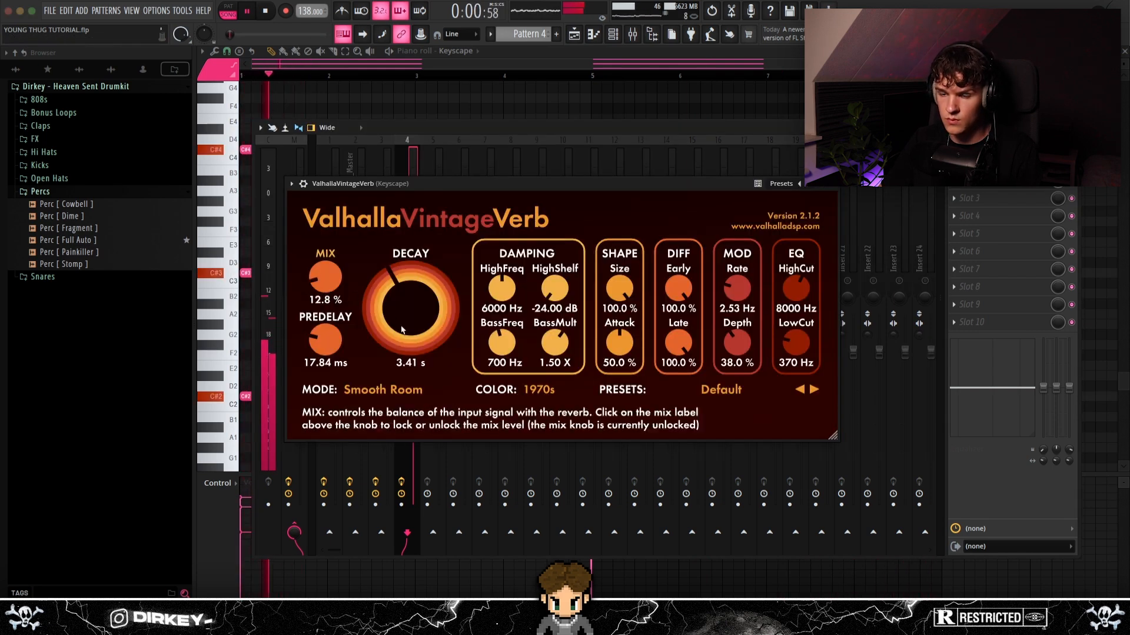
key(Escape)
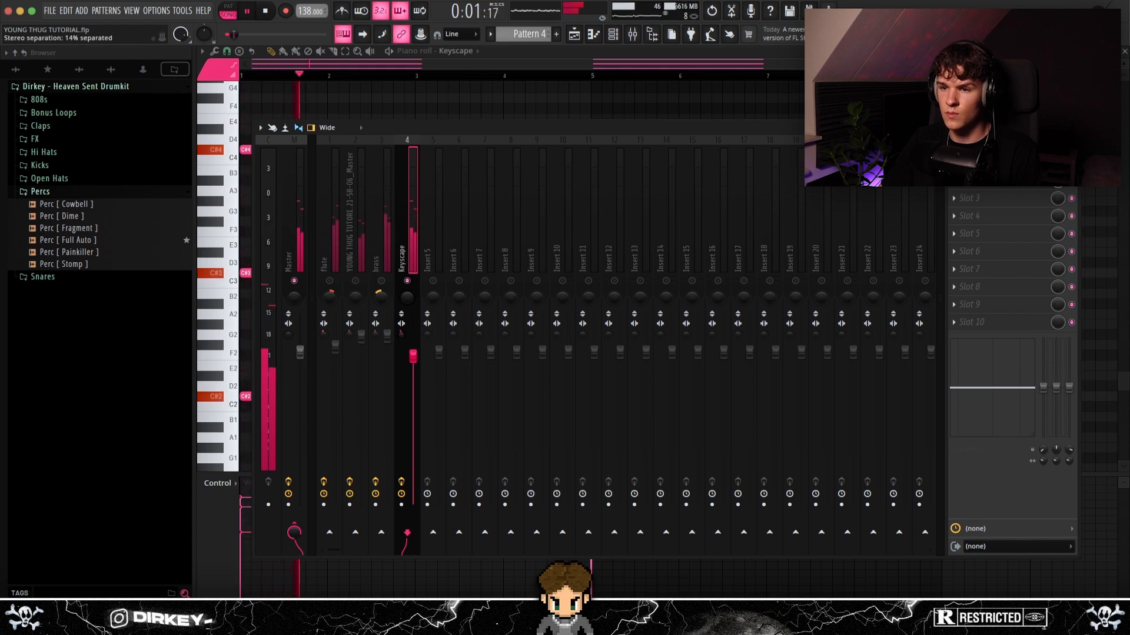
click(331, 281)
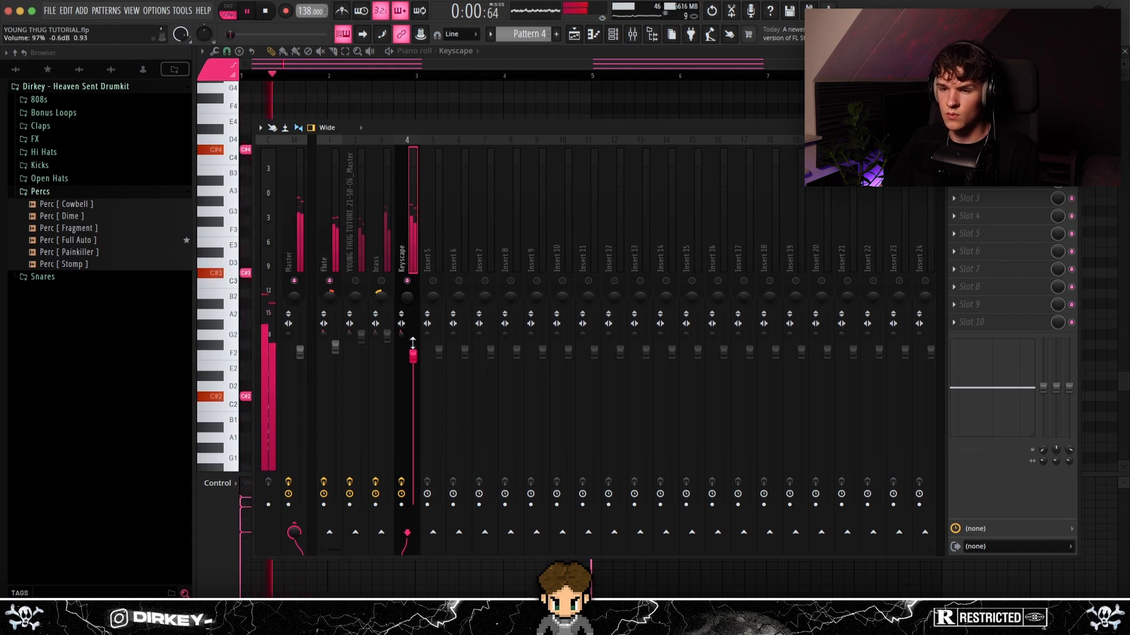
key(space)
Try the two C#3 piano notes an octave higher and return them to C#3.
drag(267, 231, 795, 292)
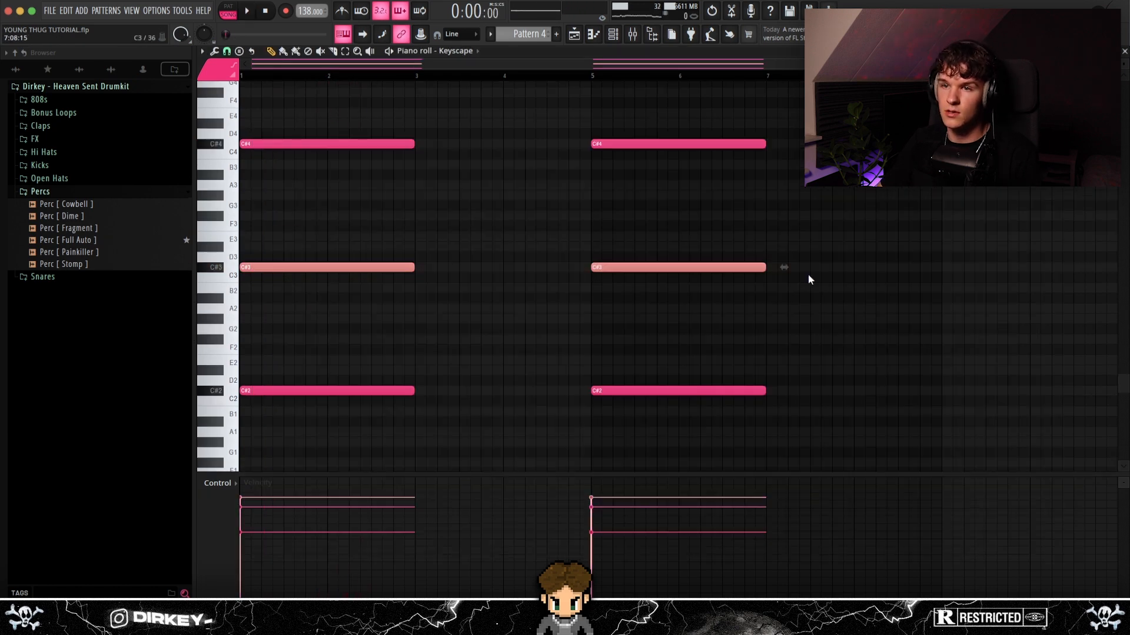
key(ctrl+Up)
key(ctrl+Down)
key(ctrl+Up)
key(ctrl+Down)
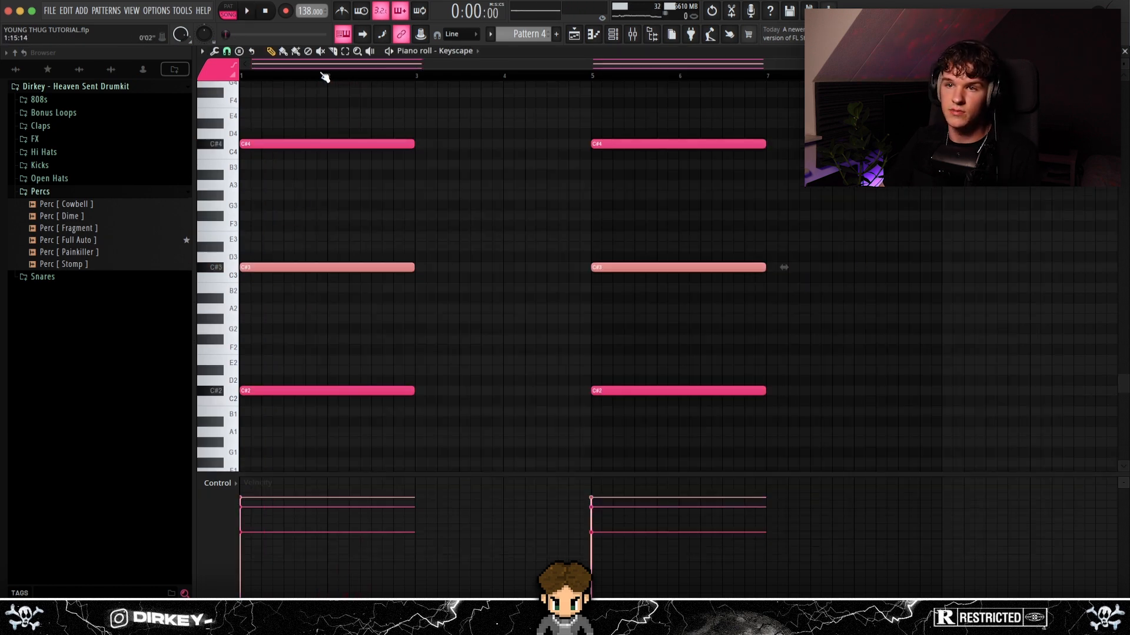
Audition the piano octaves and readjust the EQ and reverb on the Keyscape mixer track.
key(space)
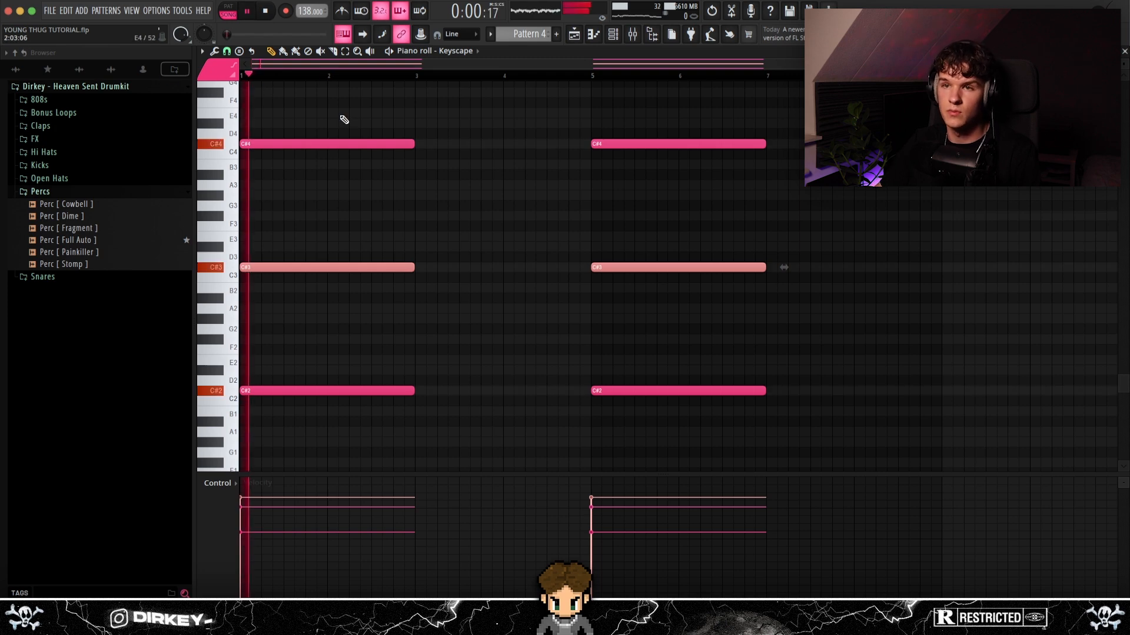
key(space)
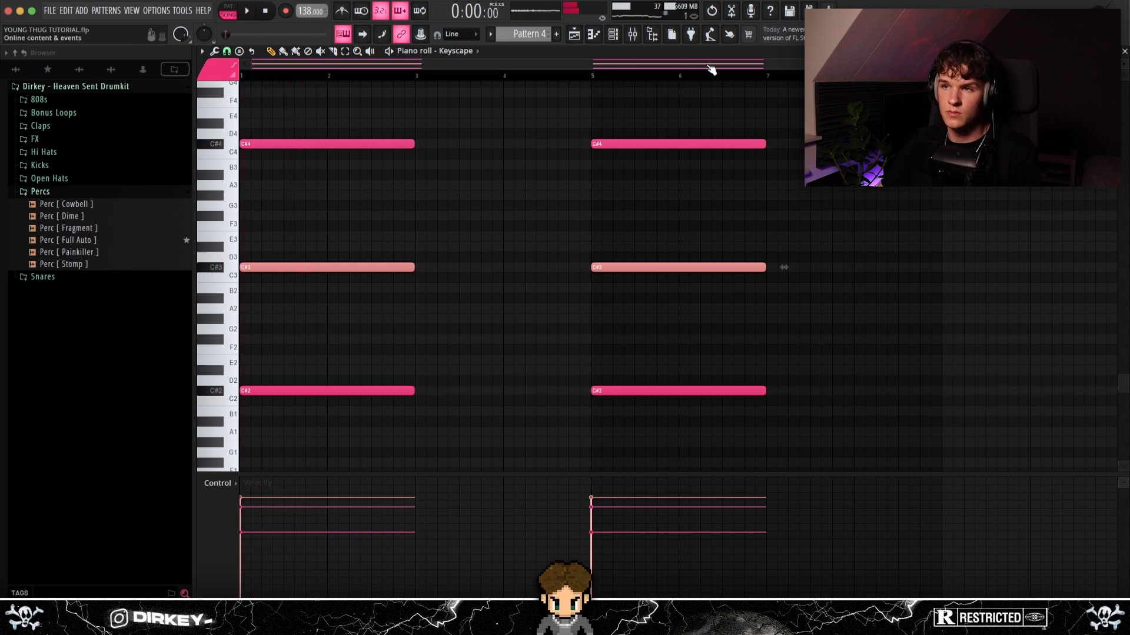
click(638, 37)
click(965, 160)
drag(453, 134, 495, 118)
click(964, 177)
mouse_move(497, 212)
mouse_down()
mouse_move(447, 210)
mouse_move(511, 202)
mouse_up()
key(Escape)
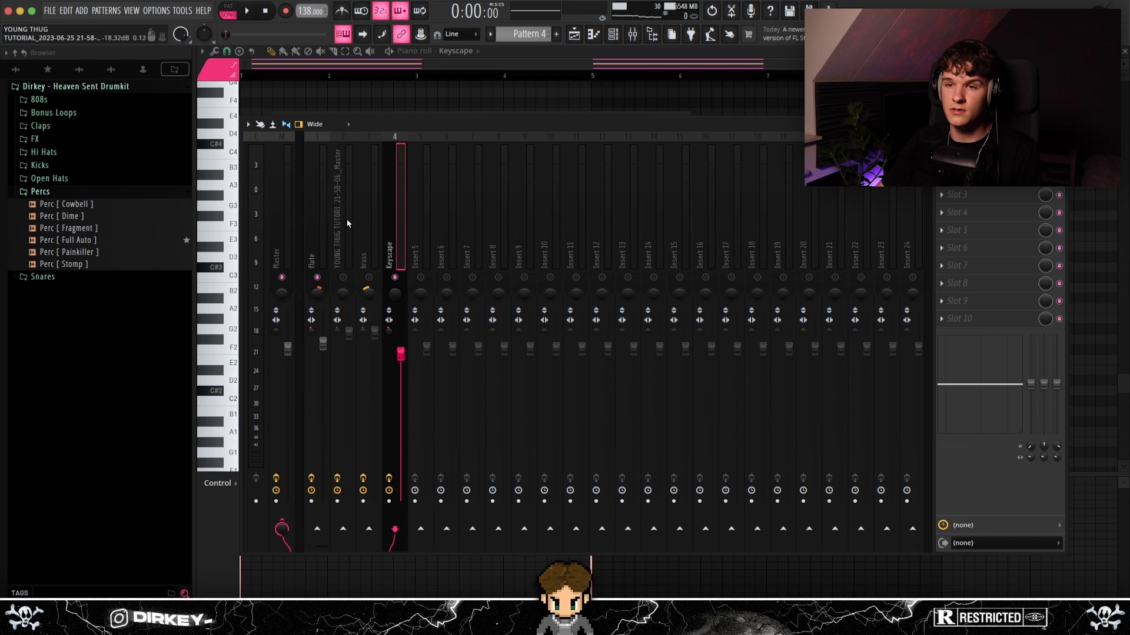
Repeat the eight-bar clips to 48 bars, building an arrangement with thinned flute, arp and brass and Param. EQ 2 mix-level automation.
key(F5)
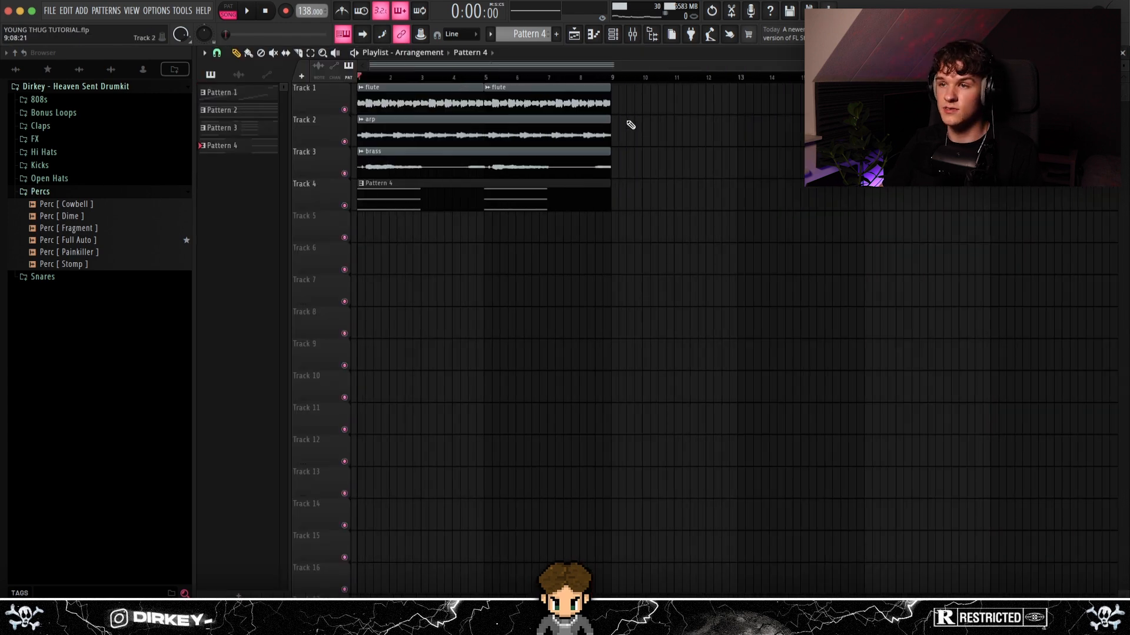
drag(684, 94, 360, 259)
key(ctrl+b)
key(ctrl+b)
scroll(422, 83, right, 2)
scroll(437, 195, down, 4)
key(ctrl+b)
key(ctrl+b)
key(ctrl+b)
drag(386, 97, 856, 232)
key(ctrl+d)
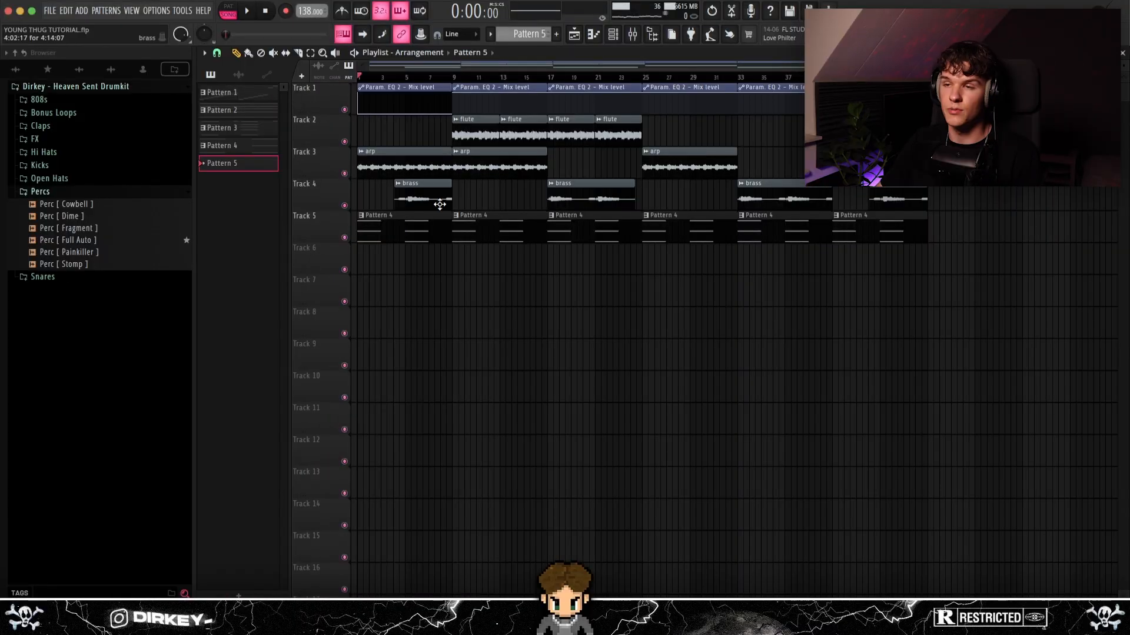
Place Pattern 5 on Track 7 at bar 9 and repeat it three more times beneath the melody clips.
click(455, 303)
drag(590, 295, 840, 312)
key(ctrl+b)
key(ctrl+b)
key(ctrl+b)
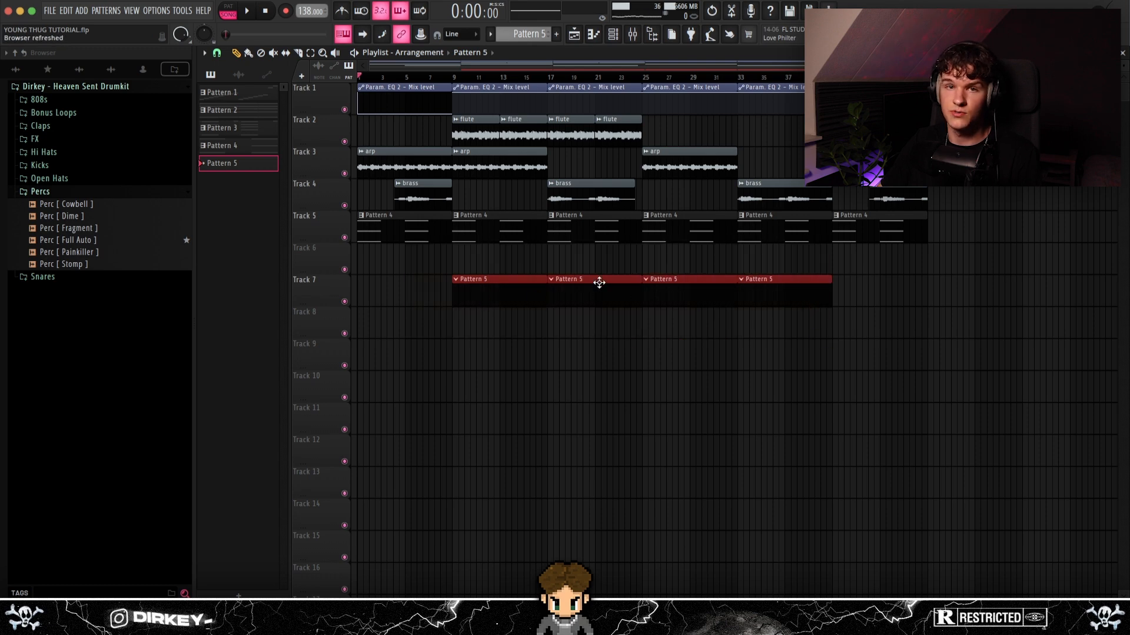
drag(453, 239, 817, 89)
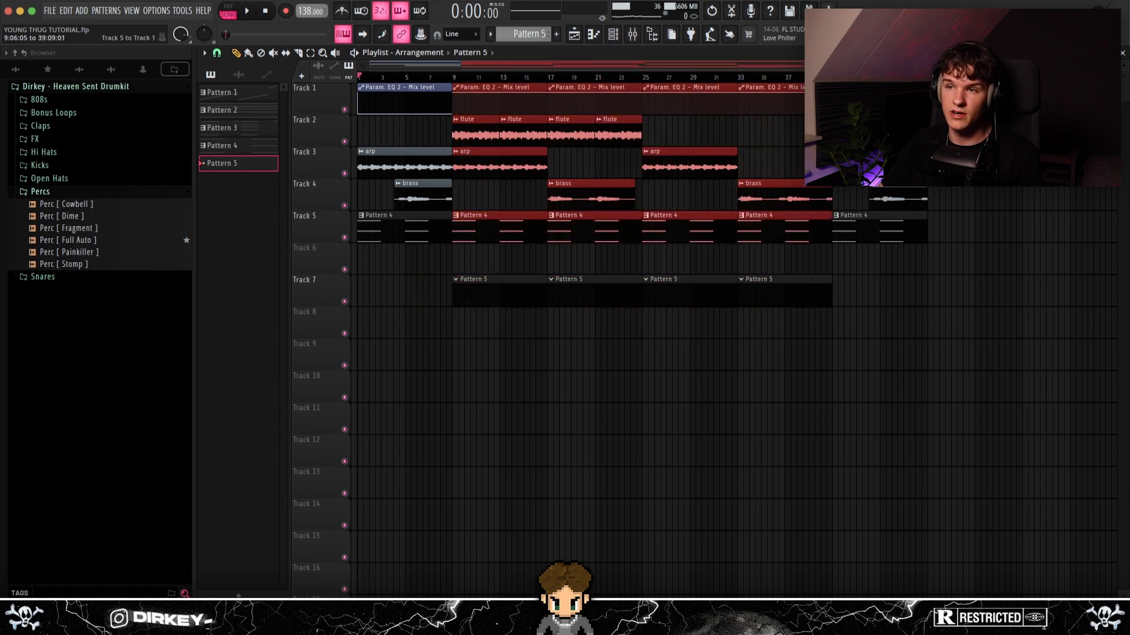
drag(497, 270, 786, 323)
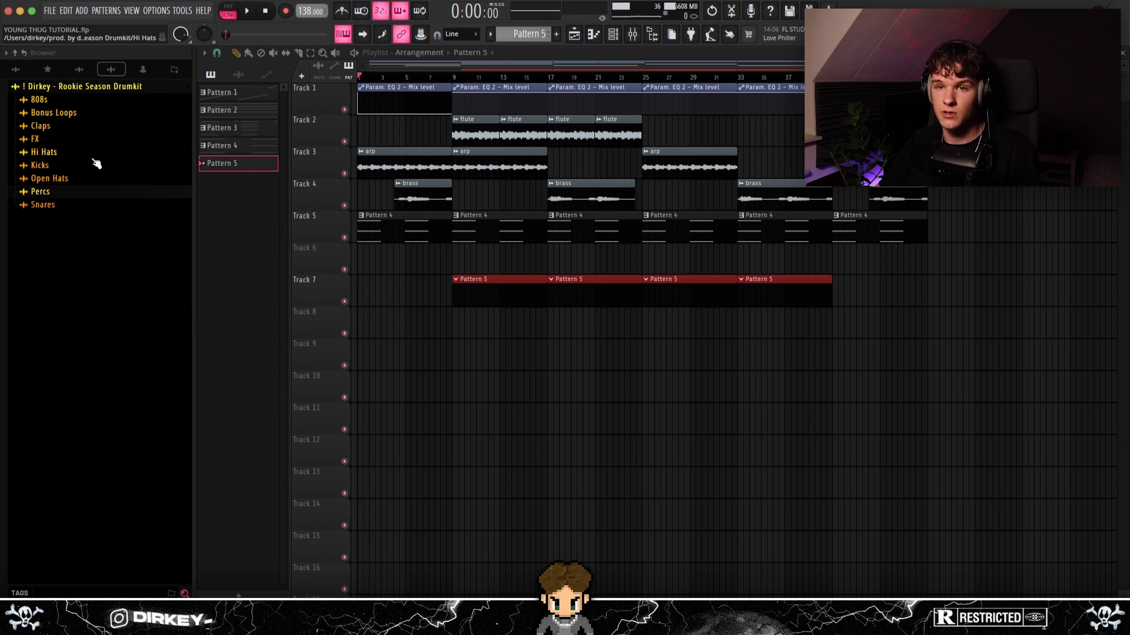
Audition snares from the Heaven Sent Drumkit and add Snare [ Metropolis ] as a new channel.
click(177, 73)
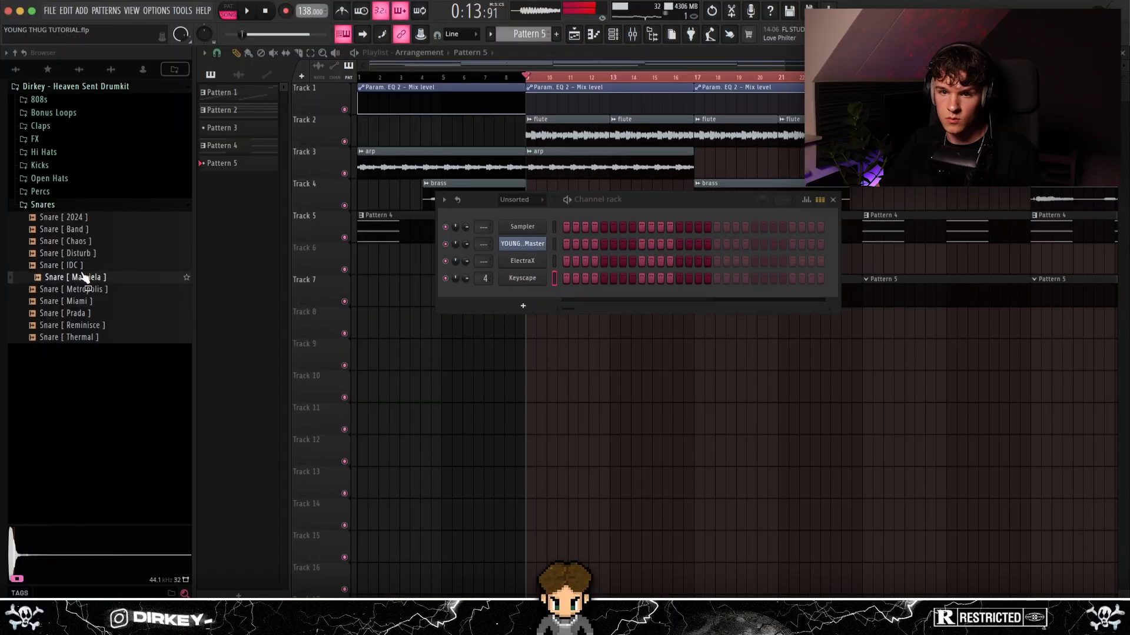
click(73, 289)
click(86, 337)
click(85, 292)
drag(85, 294, 523, 289)
drag(523, 289, 522, 294)
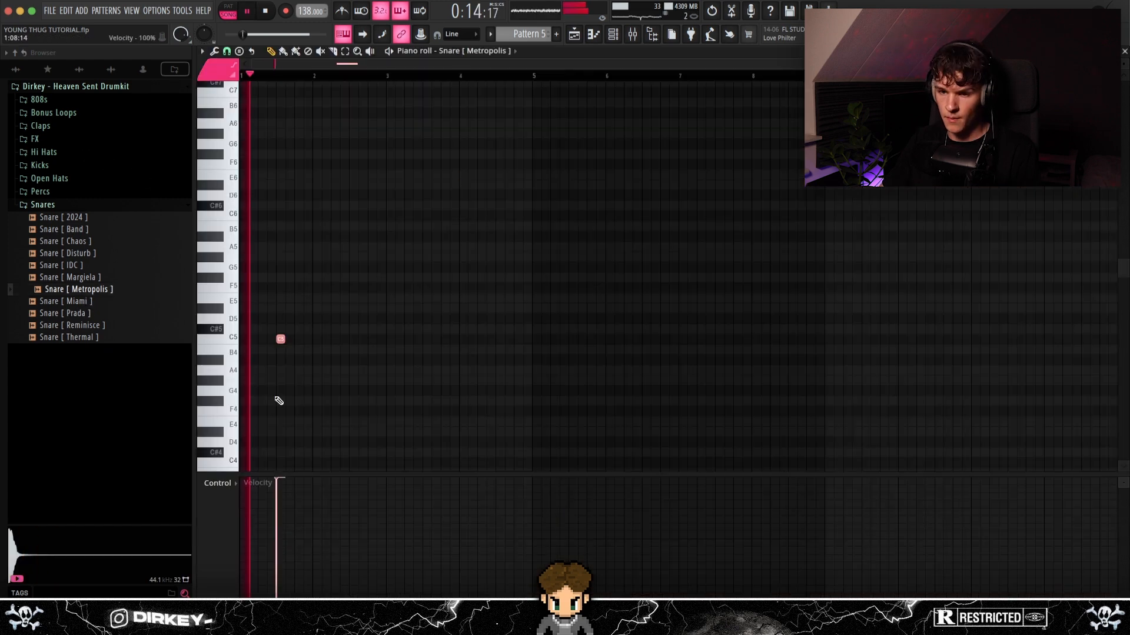
Repeat the bar 1 snare hit on C5 in every bar up to bar 8.
drag(312, 76, 120, 85)
key(ctrl+b)
key(ctrl+b)
key(ctrl+b)
key(ctrl+b)
key(ctrl+b)
key(ctrl+b)
key(ctrl+b)
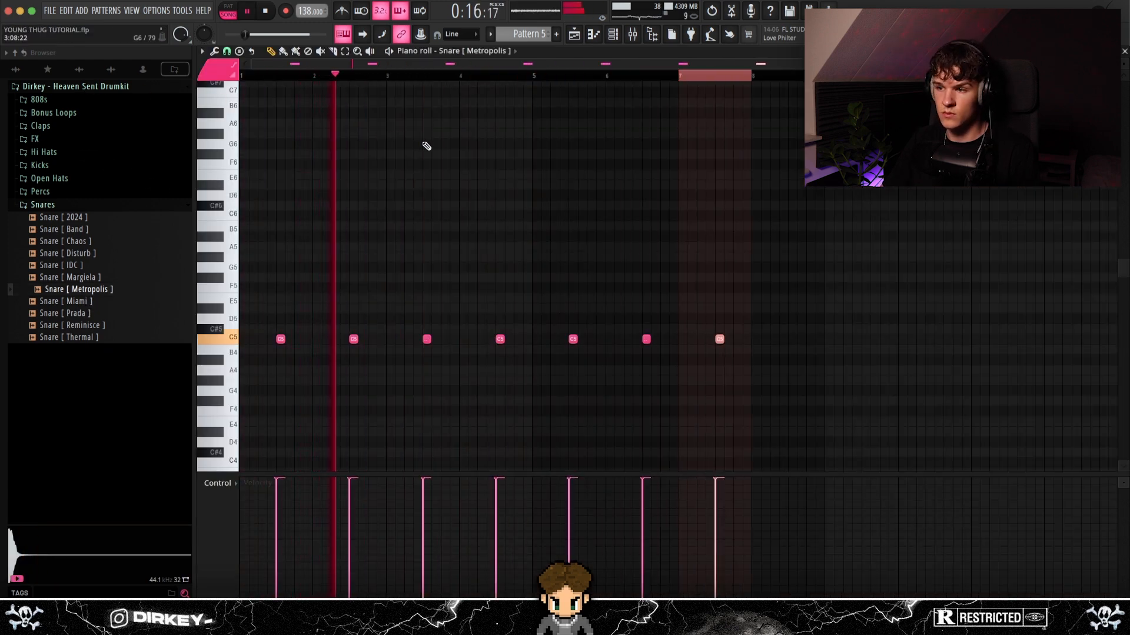
Add Clap [ Luger ] from the Rookie Season Drumkit with the snare's notes copied into it, and lower its channel volume.
click(615, 35)
click(111, 69)
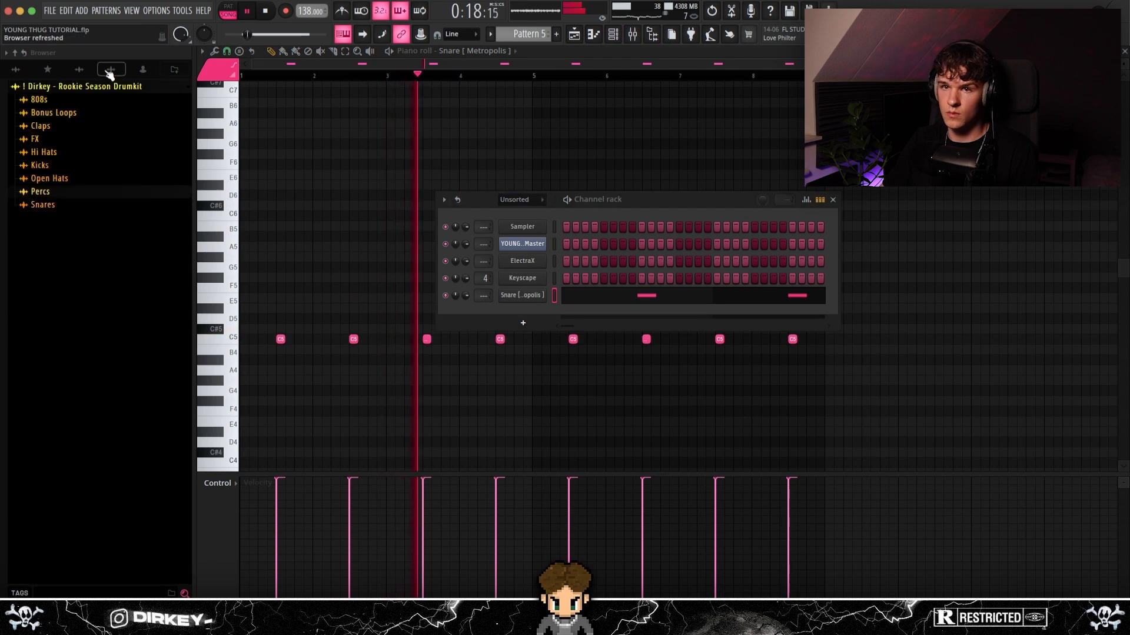
click(41, 126)
drag(70, 186, 555, 310)
click(554, 295)
key(super+c)
click(555, 313)
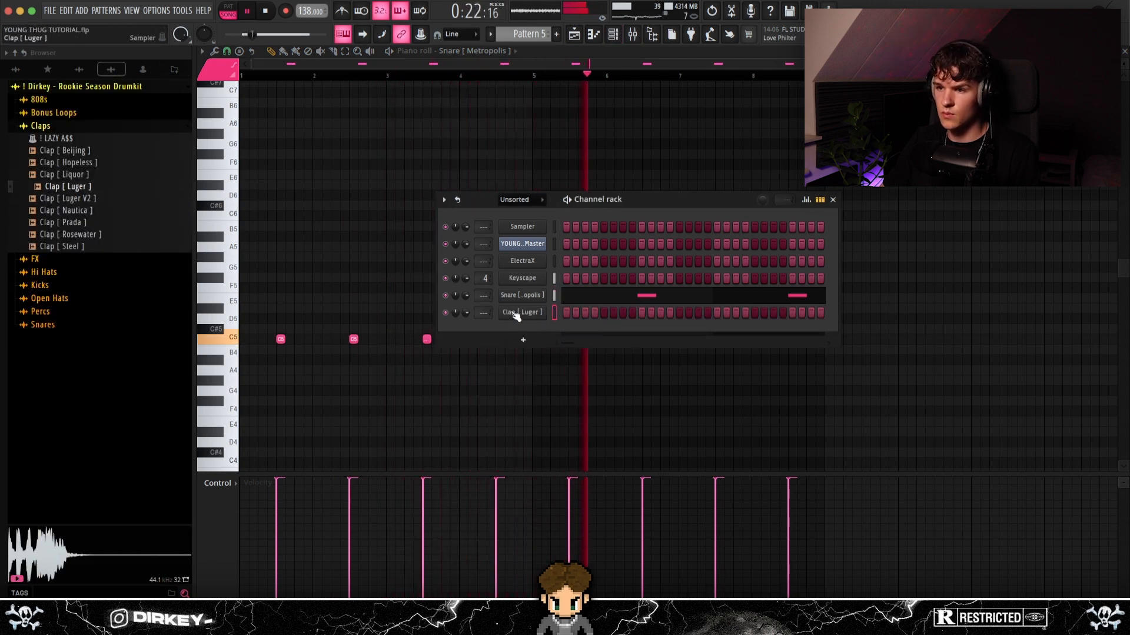
key(super+v)
drag(465, 313, 465, 327)
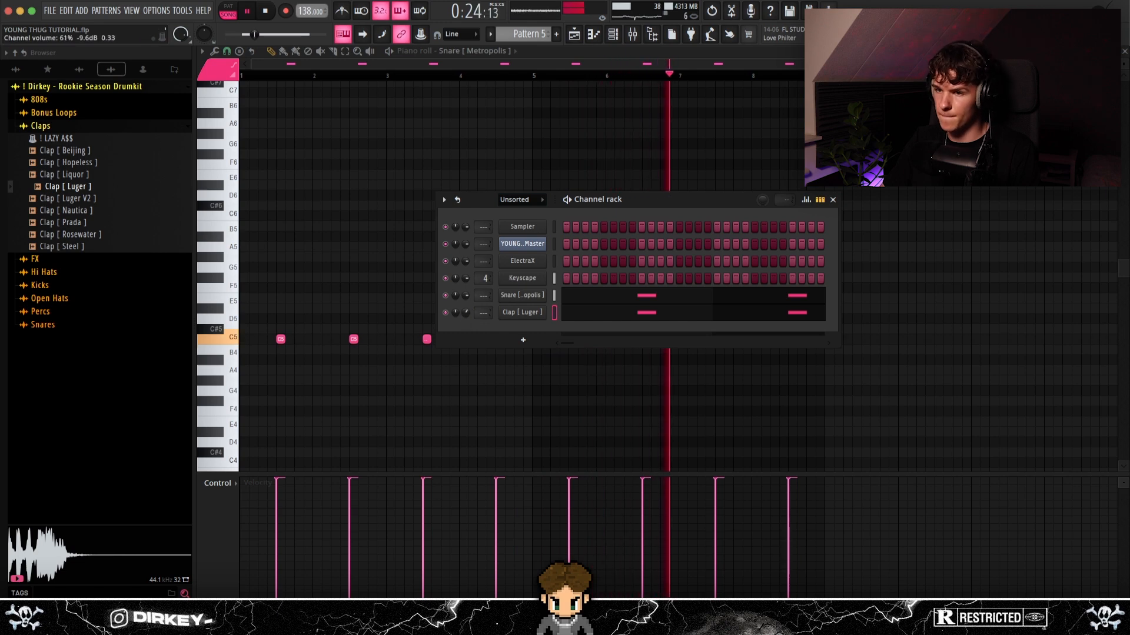
drag(466, 312, 465, 308)
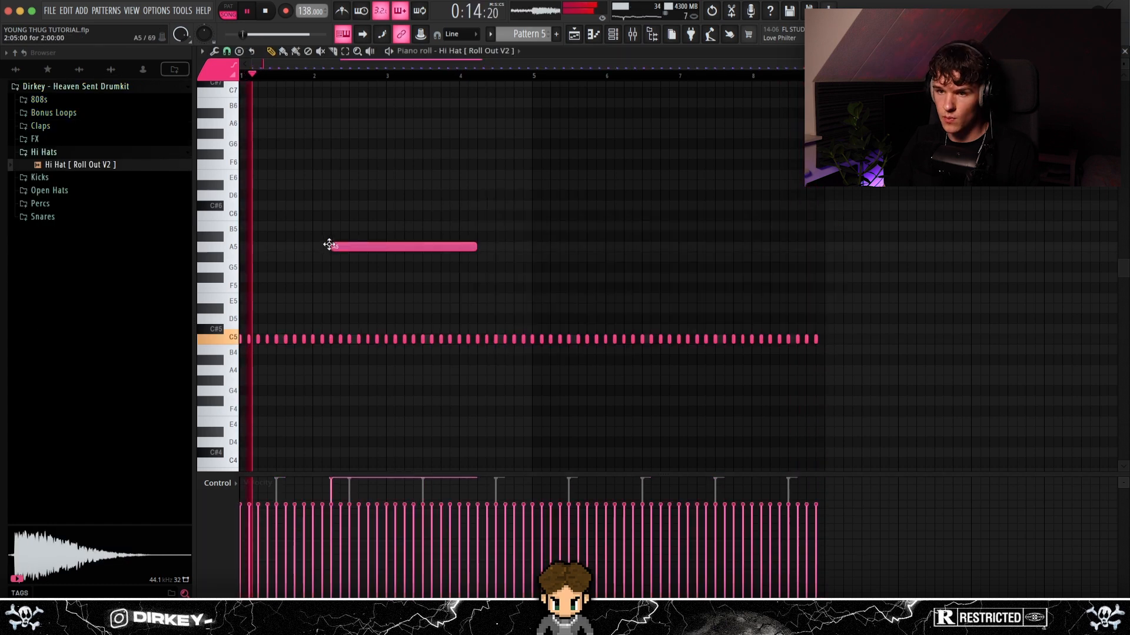
Rename the Hi Hat [ Roll Out V2 ] channel to "hat".
key(F6)
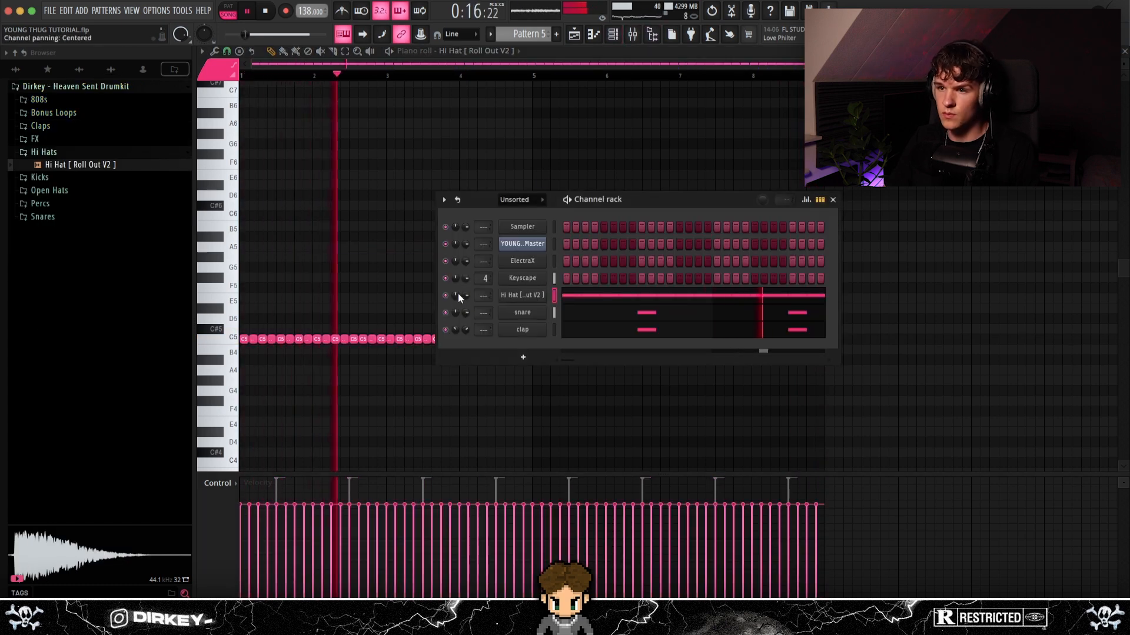
shift+click(510, 302)
text(hat)
key(Return)
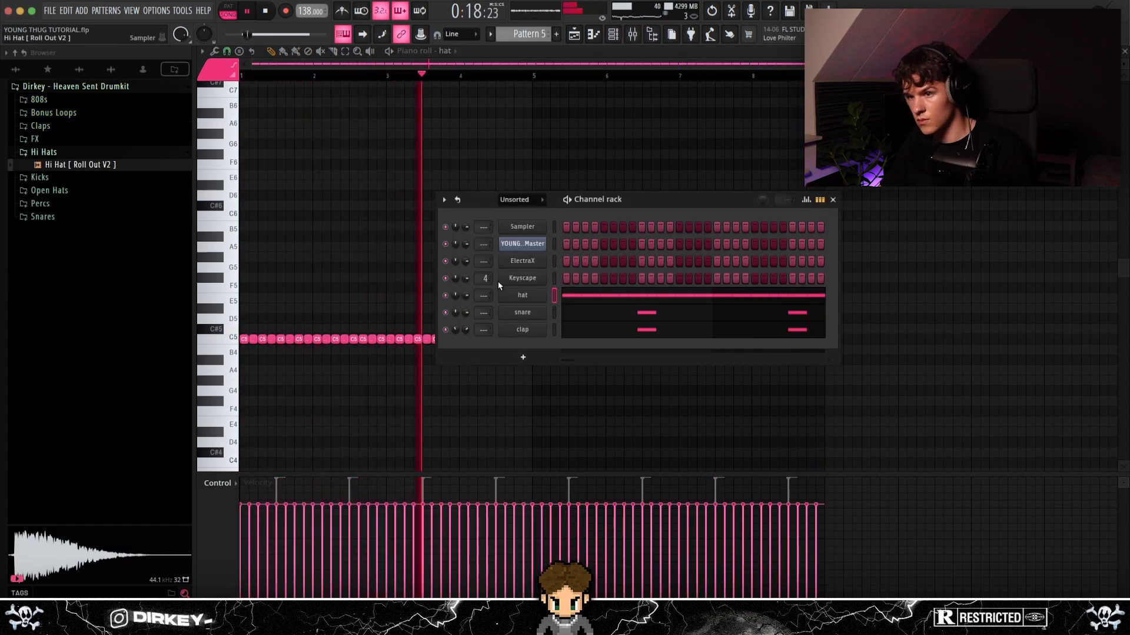
key(F6)
Audition the straight hi-hat line and carve gaps and short rolls into its bar 1 notes.
scroll(288, 67, up, 3)
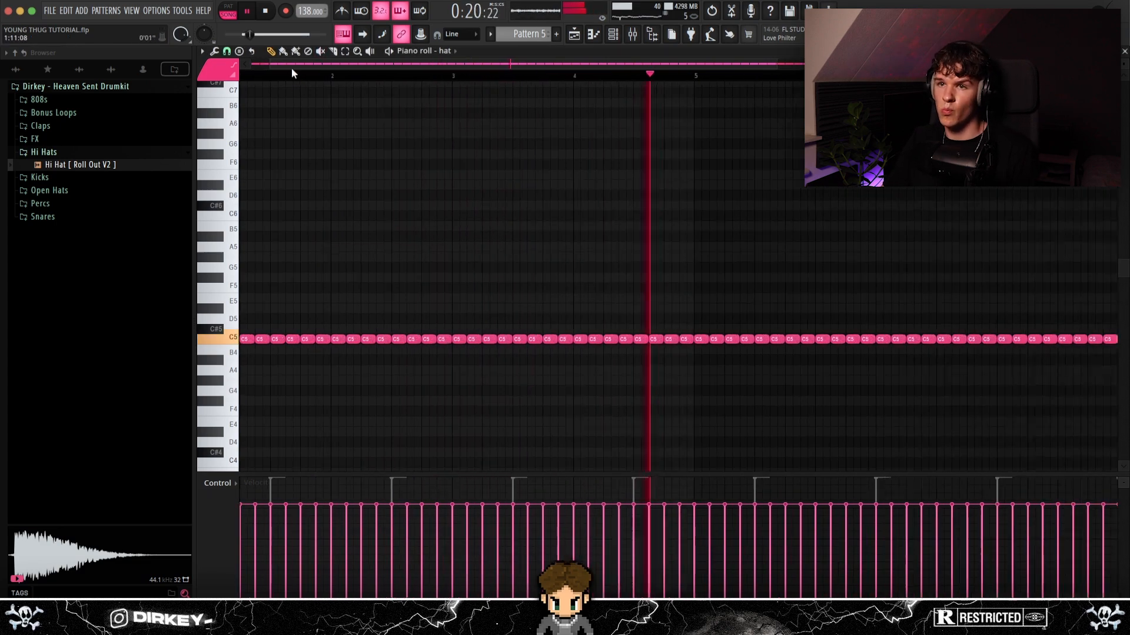
scroll(302, 206, down, 3)
key(space)
key(space)
right_click(258, 275)
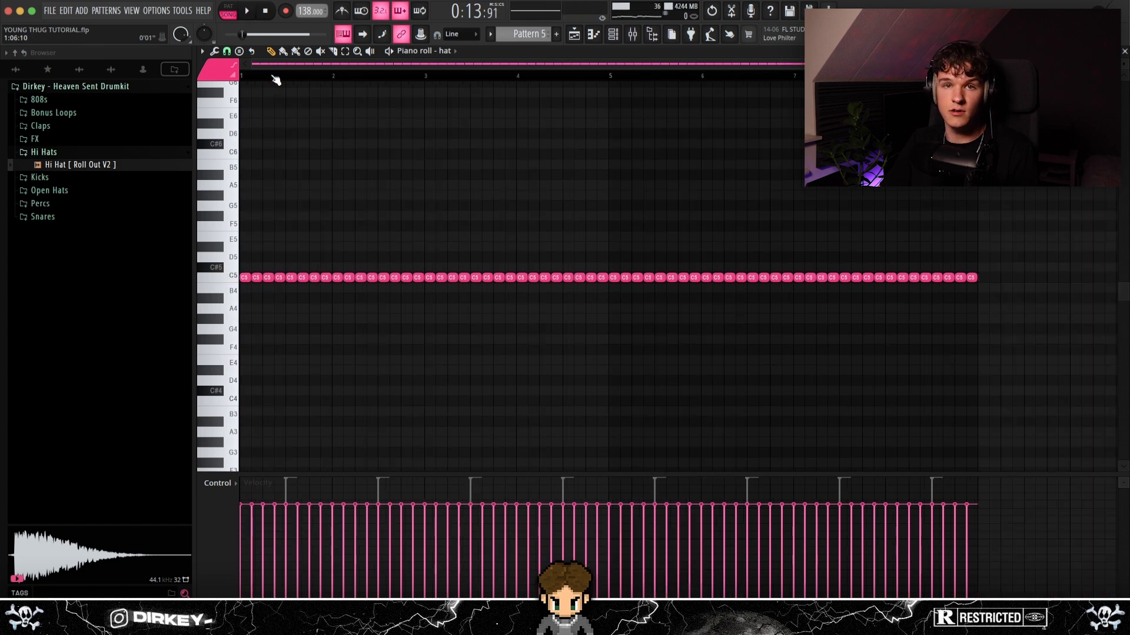
scroll(277, 73, up, 3)
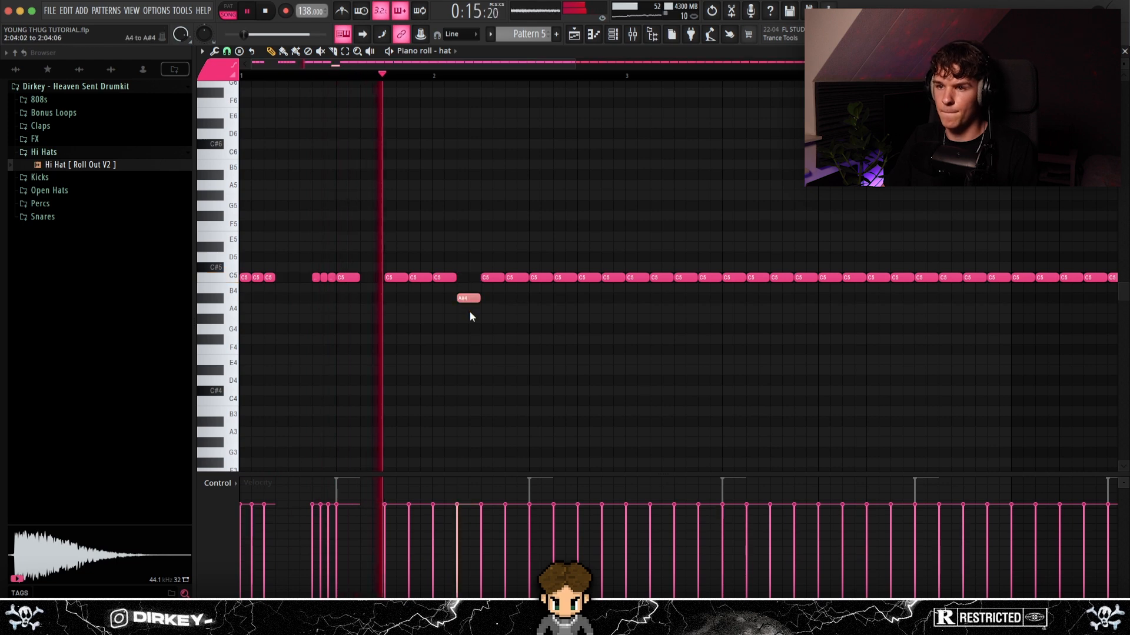
click(472, 300)
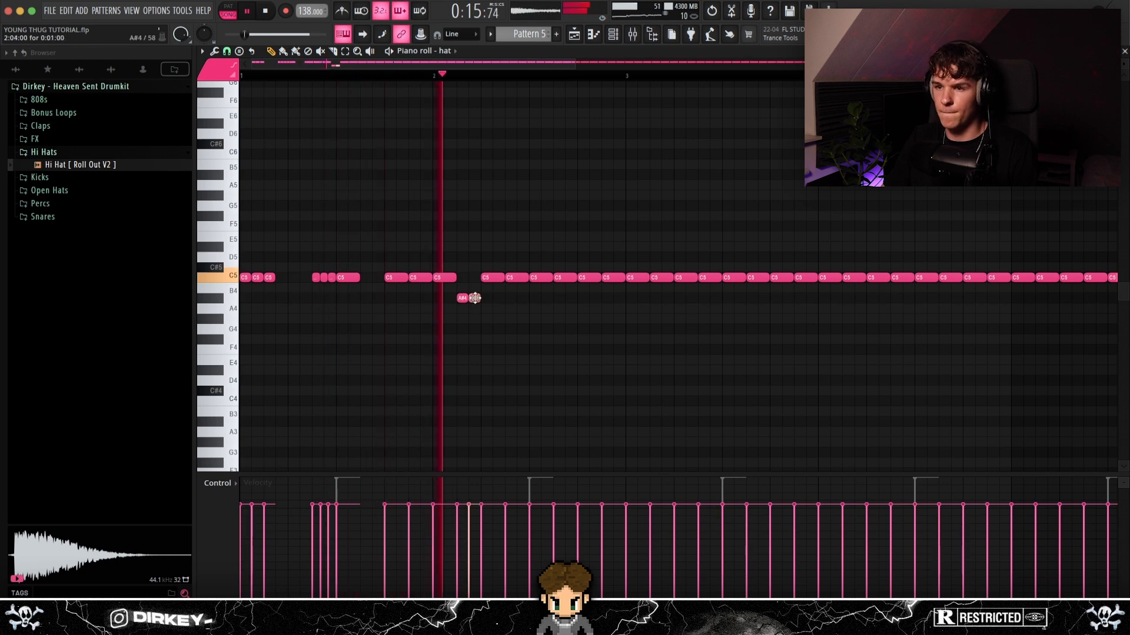
right_click(475, 298)
right_click(462, 298)
click(466, 278)
Remove the two C5 hi-hat notes just before the bar 2 snare and play the pattern back.
drag(492, 278, 492, 299)
drag(502, 292, 499, 311)
click(497, 299)
click(510, 299)
key(space)
key(space)
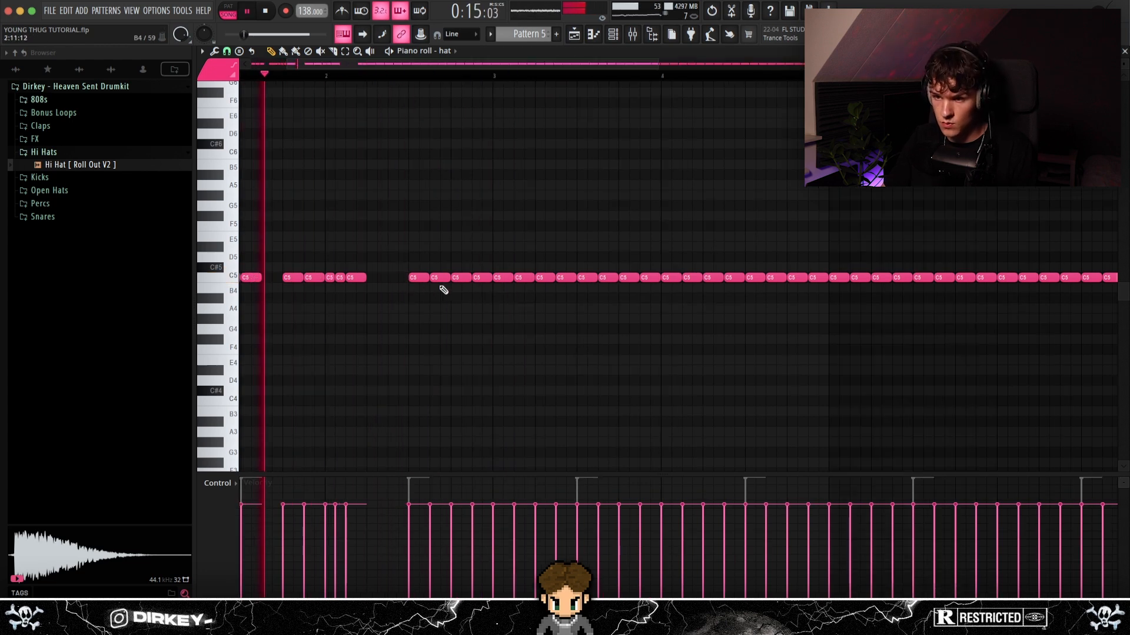
Add hi-hat rolls through bars 2 to 4, including an A#4 roll in bar 3, and copy the four bars to bar 5.
click(462, 279)
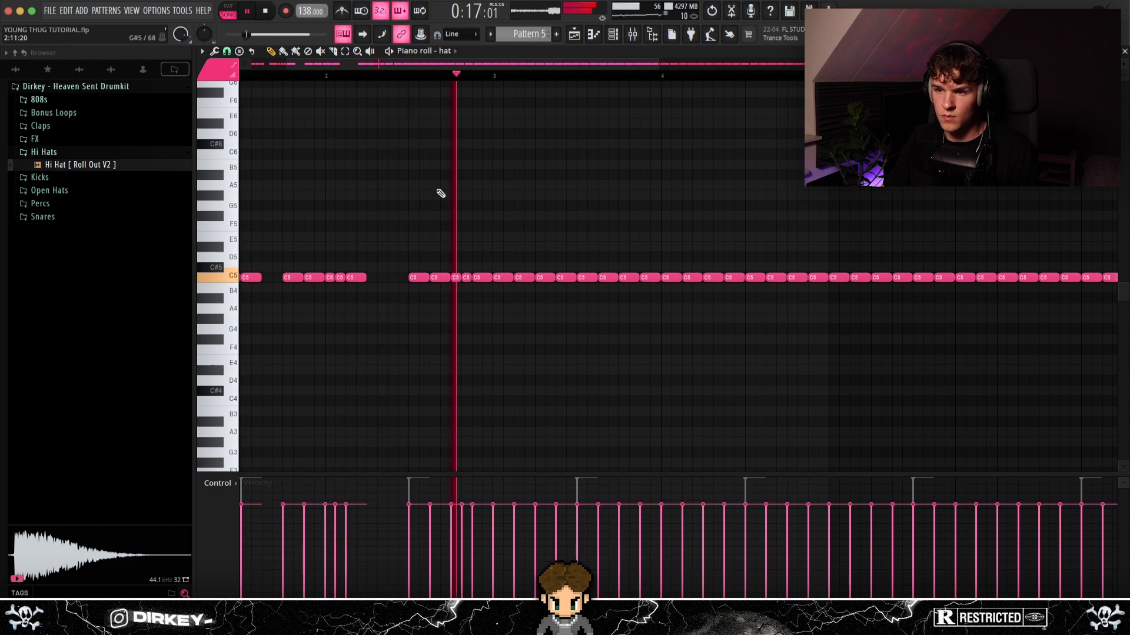
scroll(383, 79, down, 4)
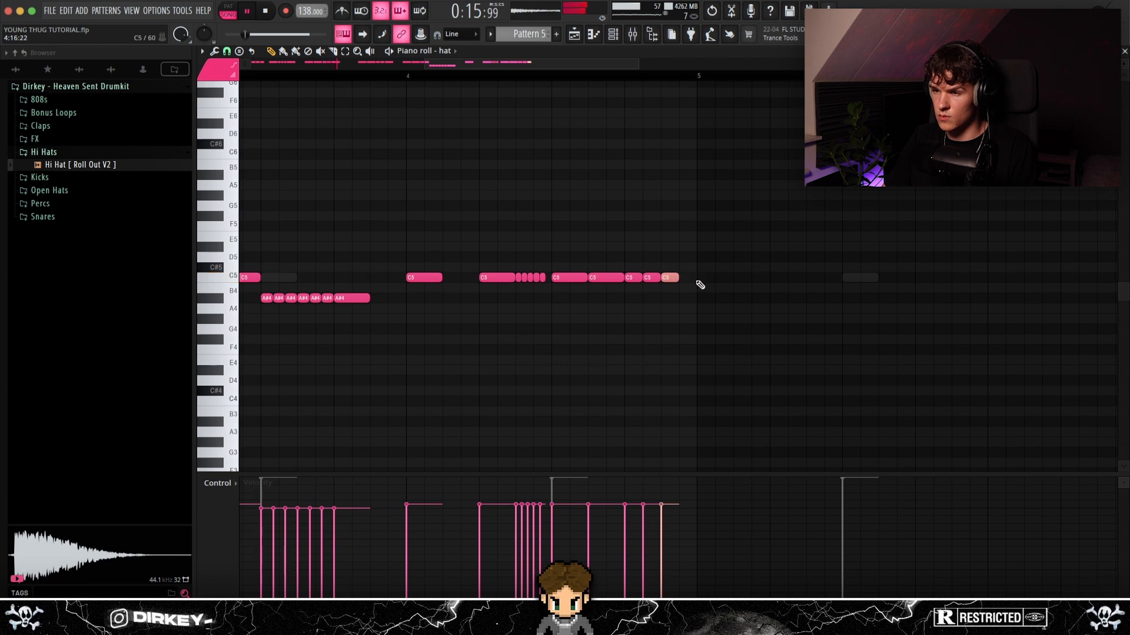
scroll(563, 80, down, 4)
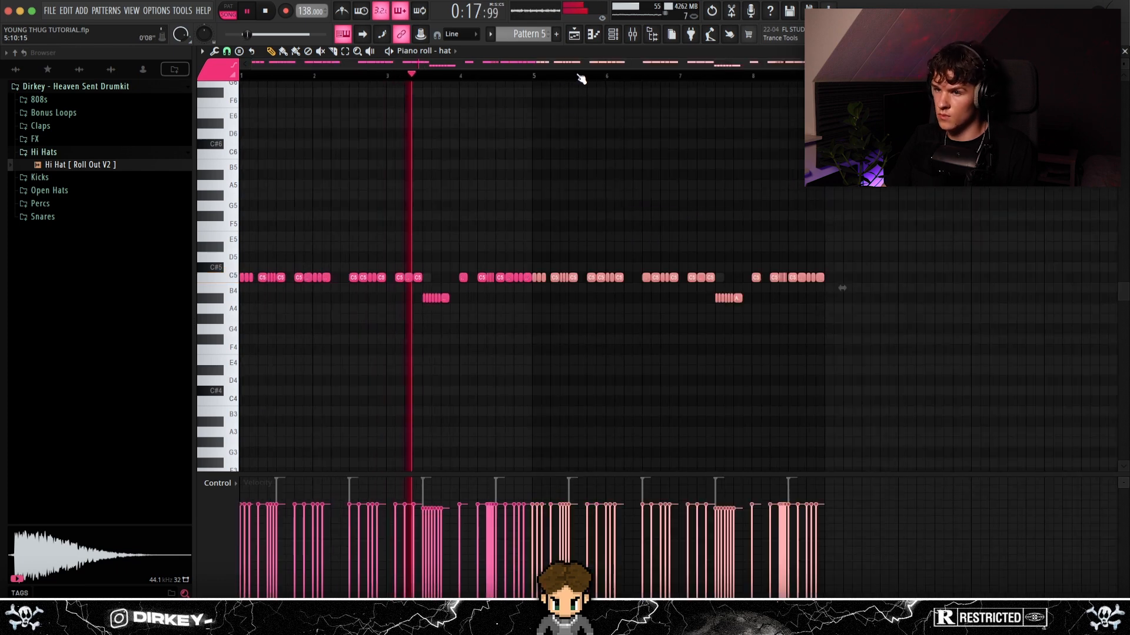
Transpose the group of hi-hat notes after the bar 6 snare down two semitones to A#4.
drag(652, 272, 675, 280)
key(shift+Down)
key(shift+Down)
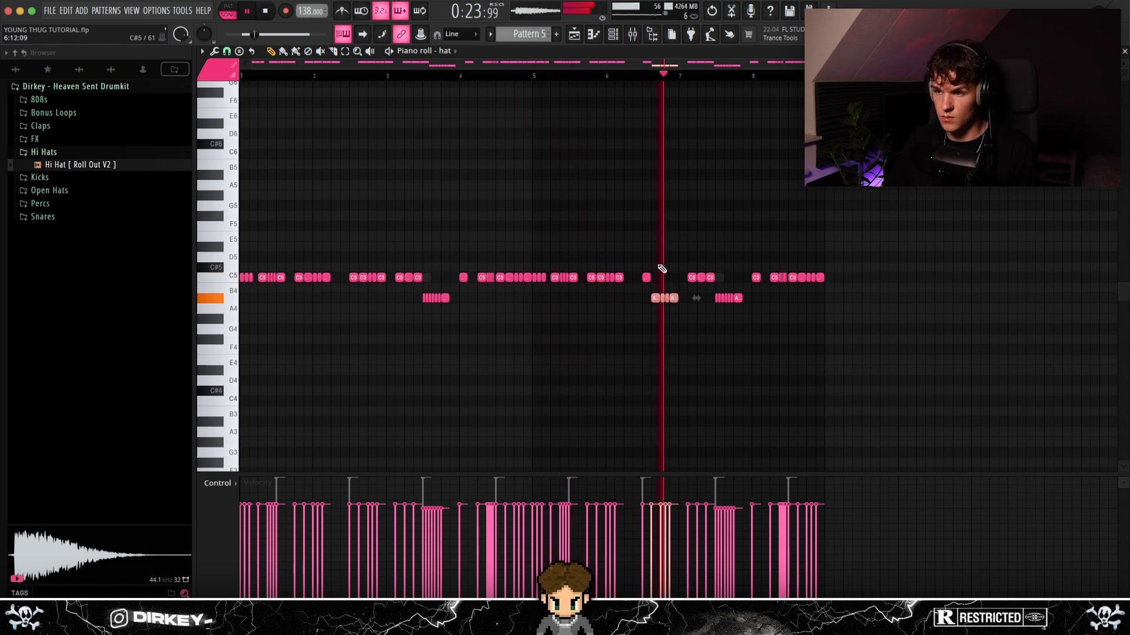
super+click(617, 195)
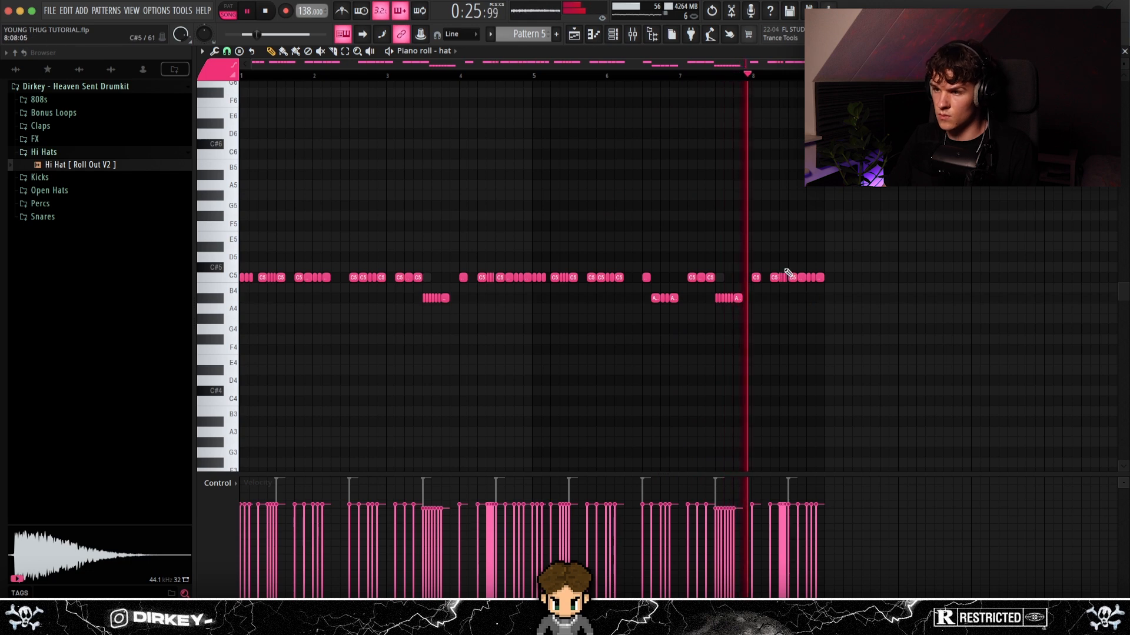
Slightly randomise the velocities of all the hi-hat notes.
click(627, 144)
right_click(627, 144)
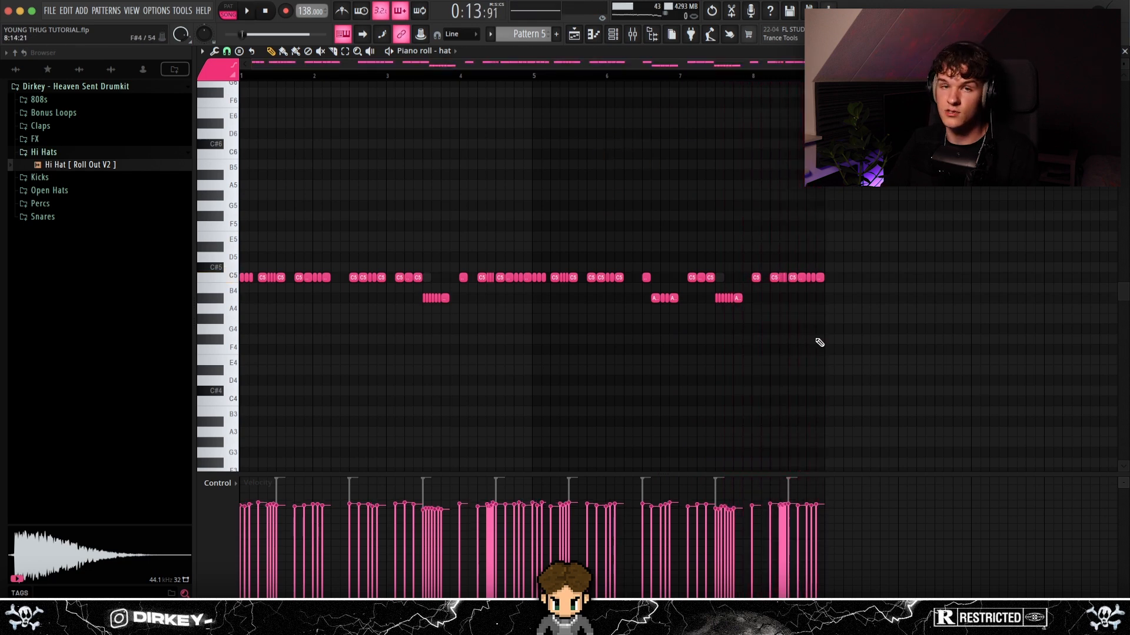
drag(942, 235, 176, 329)
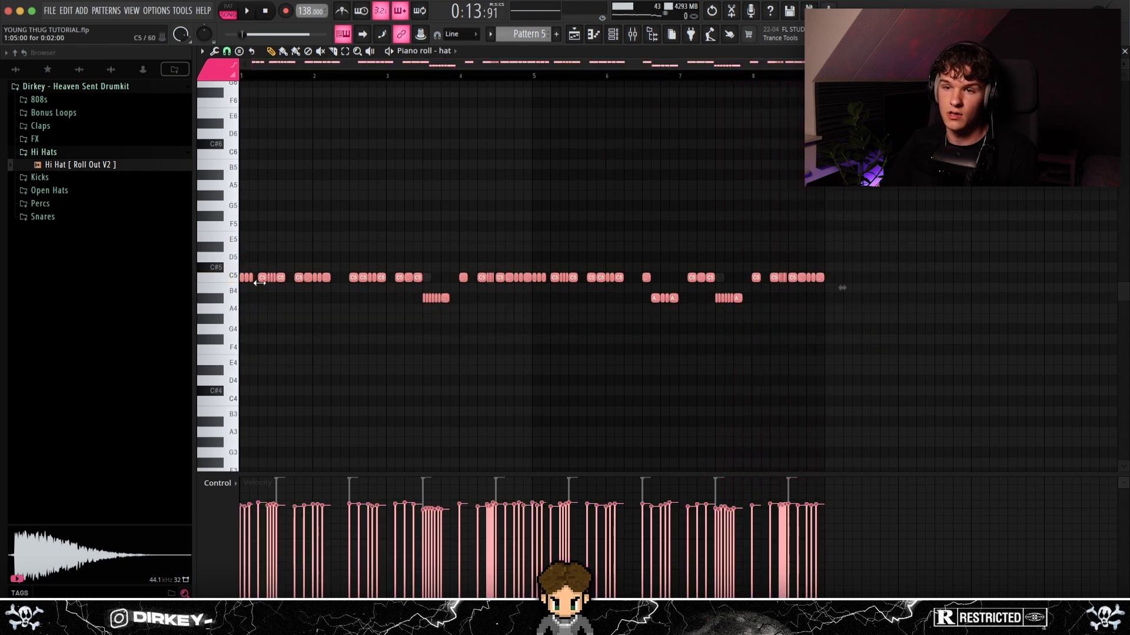
drag(356, 294, 470, 314)
drag(537, 269, 842, 290)
Load Effectrix on the hat track at mixer insert 6 and place Reverse blocks on steps 8 and 28.
key(F9)
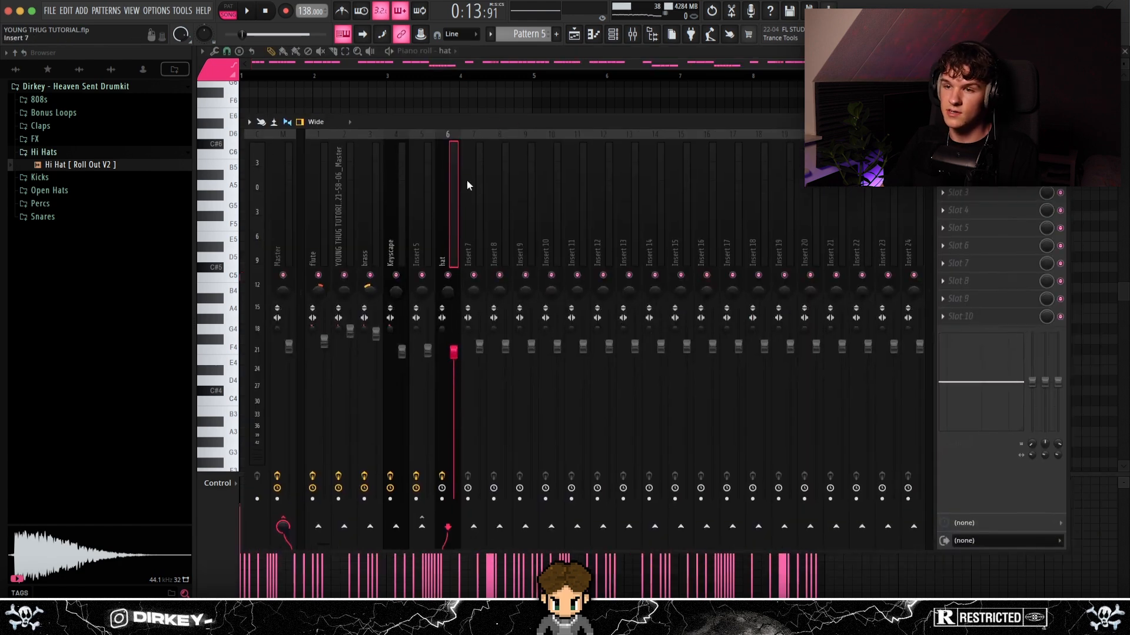
click(986, 157)
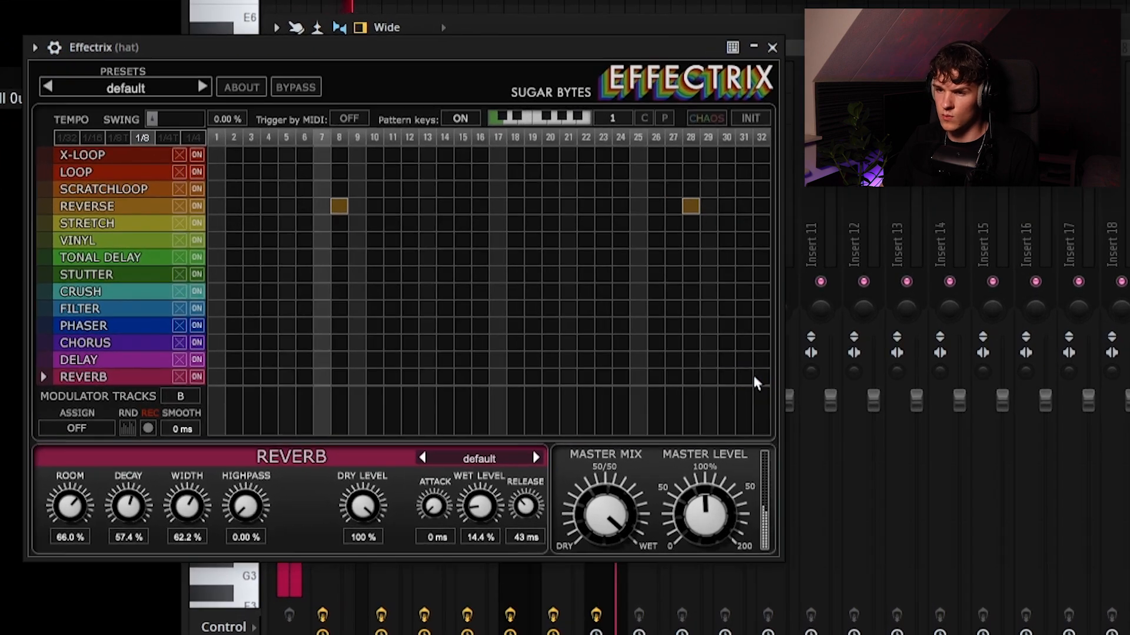
Add an Effectrix Reverb block on steps 31 and 32 with 2 ms attack, 69 ms release and 22.9% wet level.
drag(746, 377, 768, 380)
drag(434, 503, 447, 474)
mouse_move(524, 507)
mouse_down()
mouse_move(523, 495)
mouse_move(480, 499)
mouse_move(479, 484)
mouse_up()
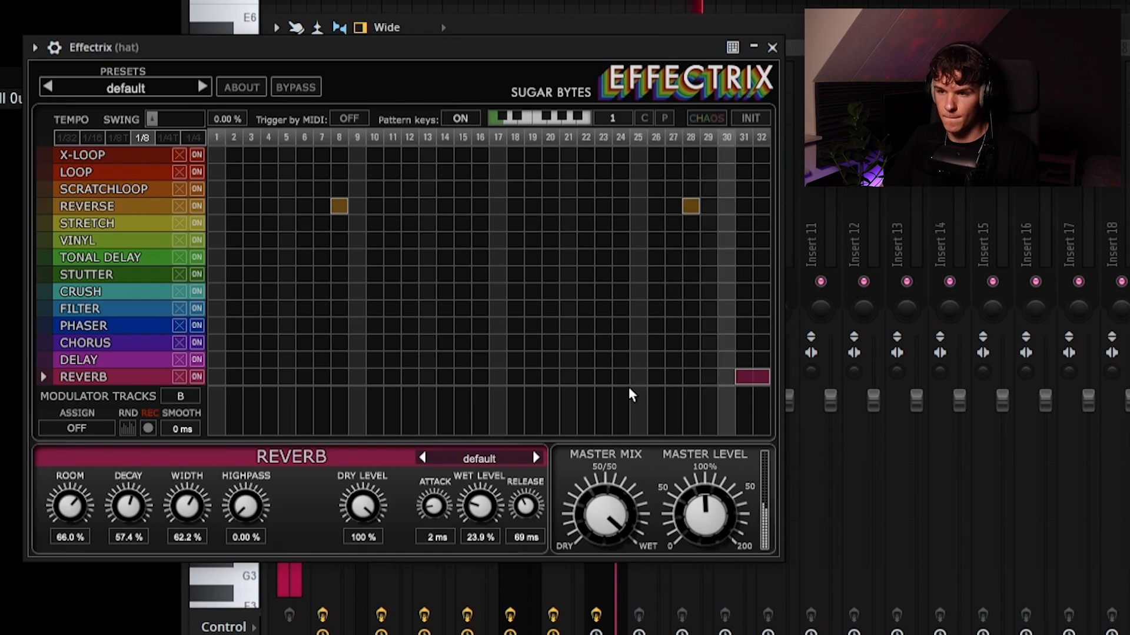
drag(474, 505, 474, 498)
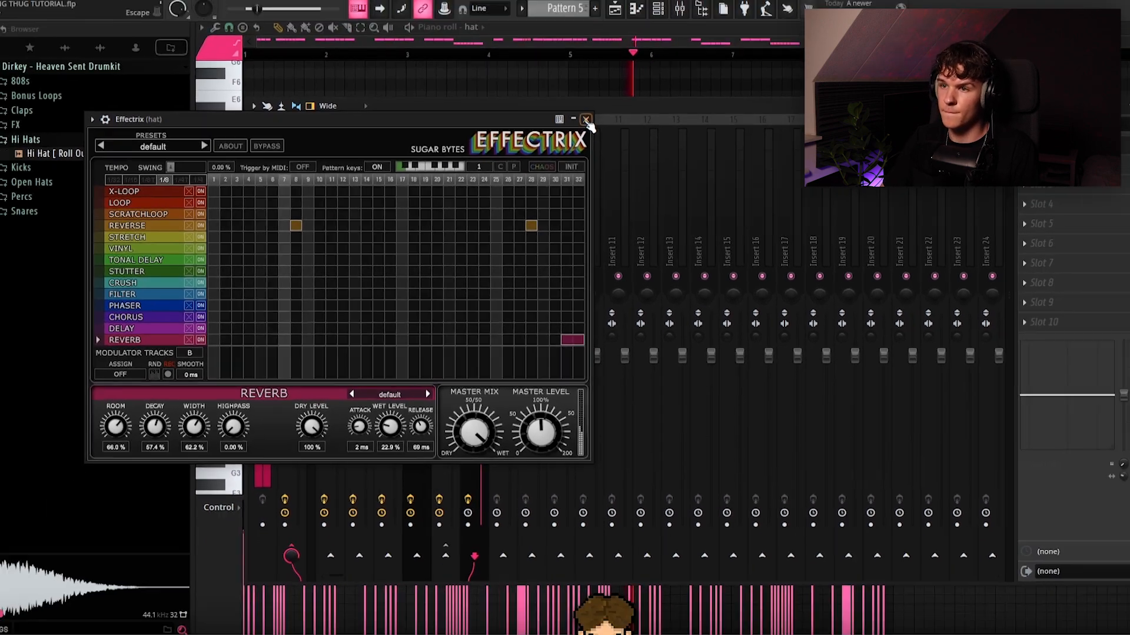
click(772, 48)
key(F9)
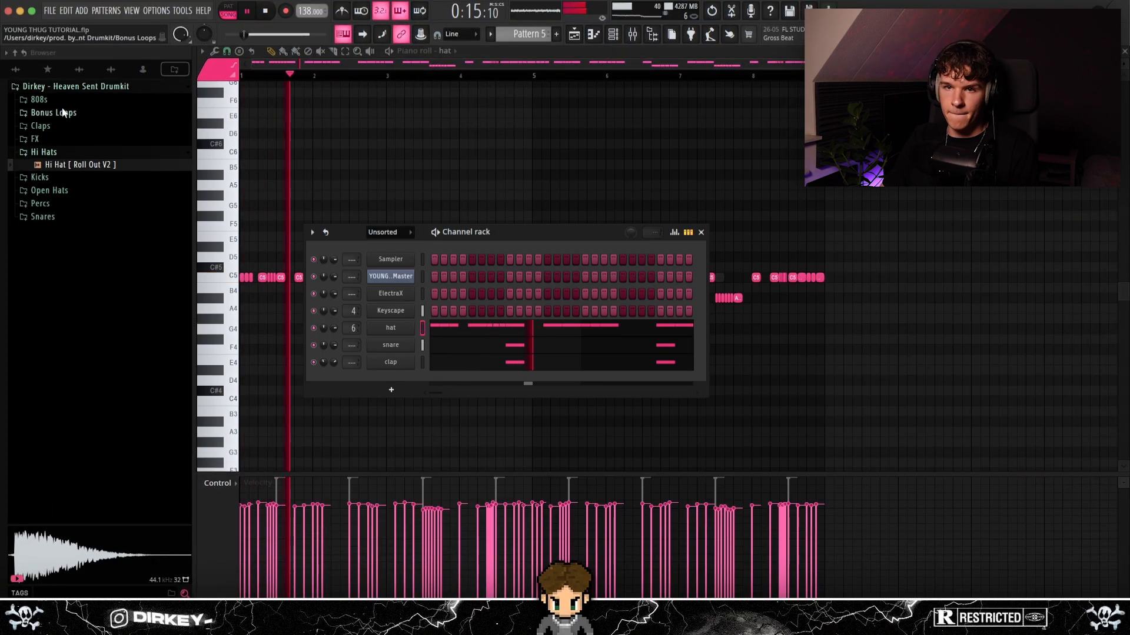
Audition the Heaven Sent Drumkit's 808 samples and choose 808 [ Most Hated ] for a new 808 channel.
click(43, 111)
click(40, 100)
key(space)
click(47, 114)
click(48, 124)
click(47, 138)
click(54, 113)
click(56, 126)
click(54, 139)
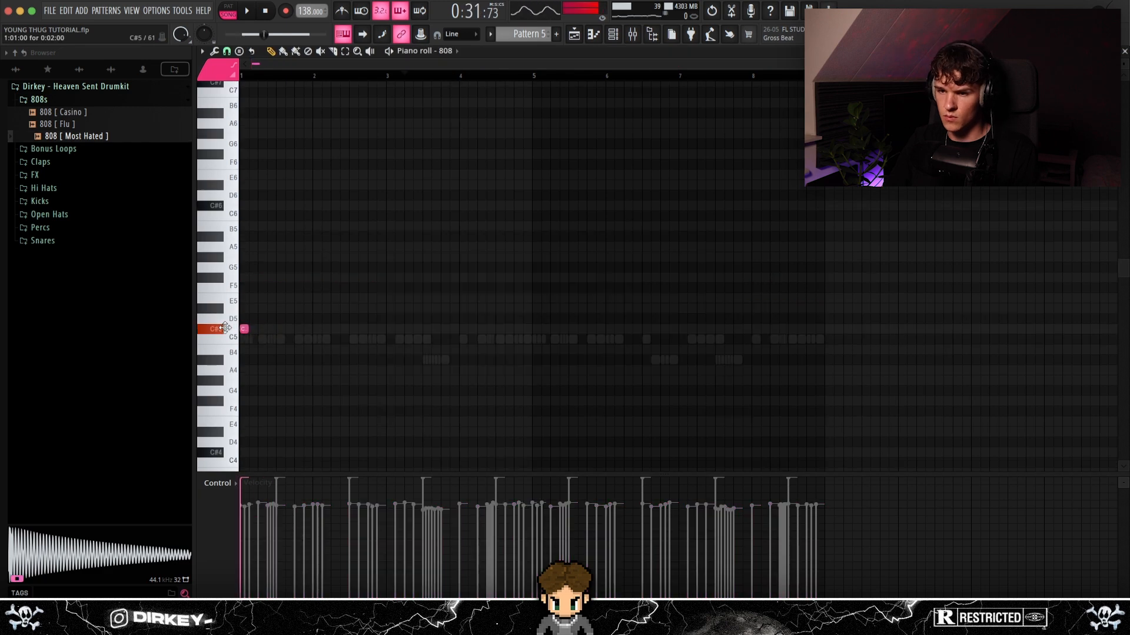
Place short C#5 808 notes across bars 1, 3 and 4 during playback, and duplicate the four-bar pattern into bars 5 to 8.
key(space)
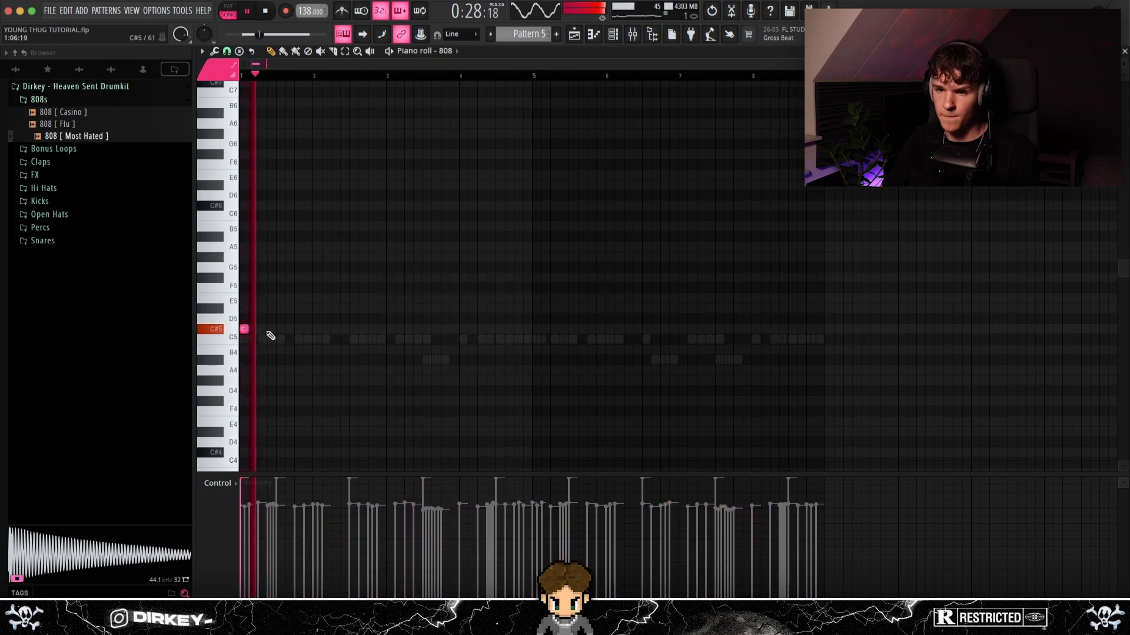
click(298, 329)
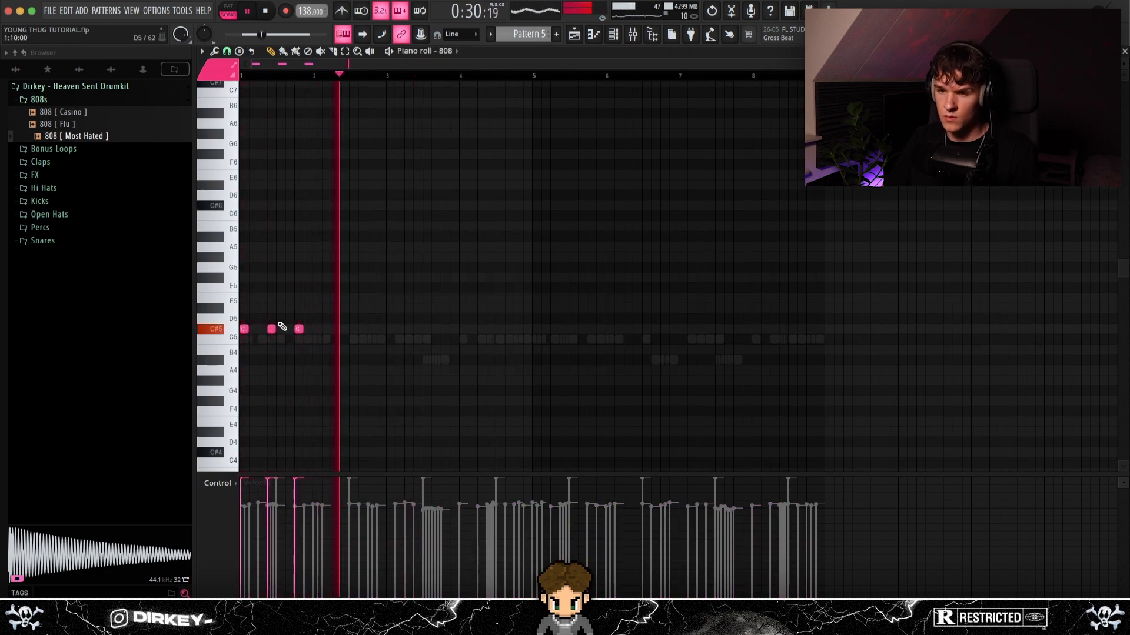
click(418, 330)
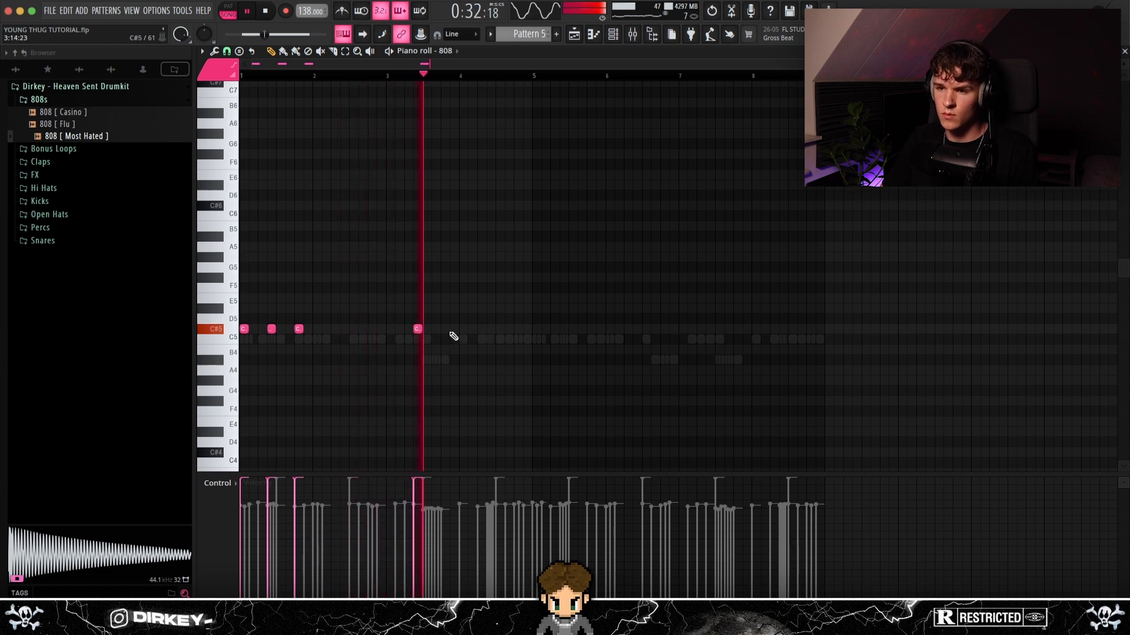
click(454, 329)
click(483, 329)
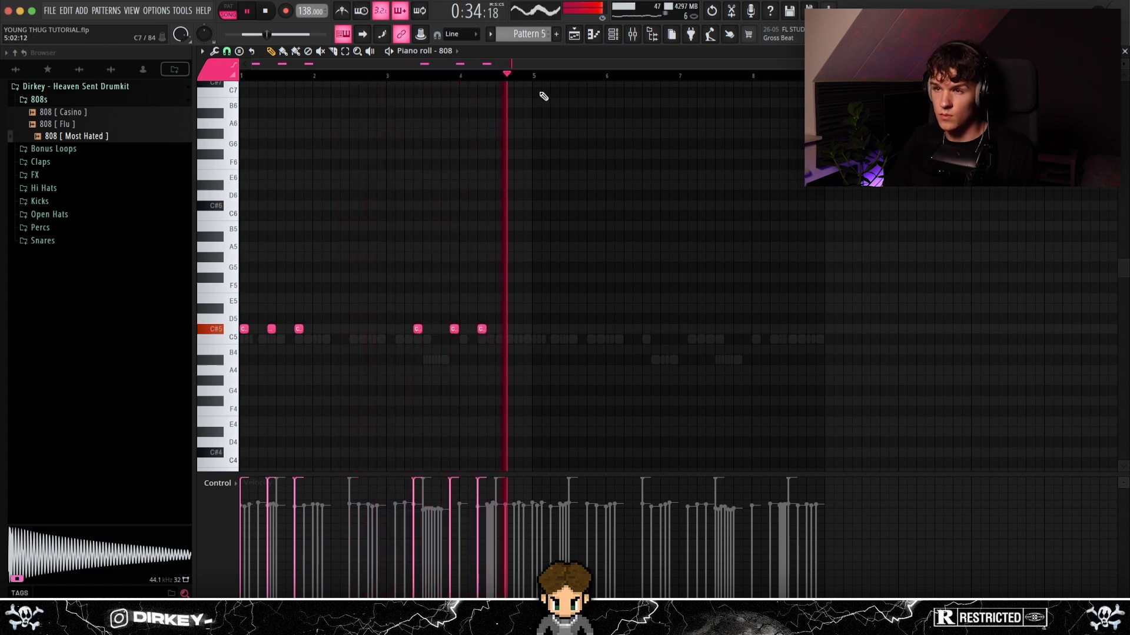
key(ctrl+b)
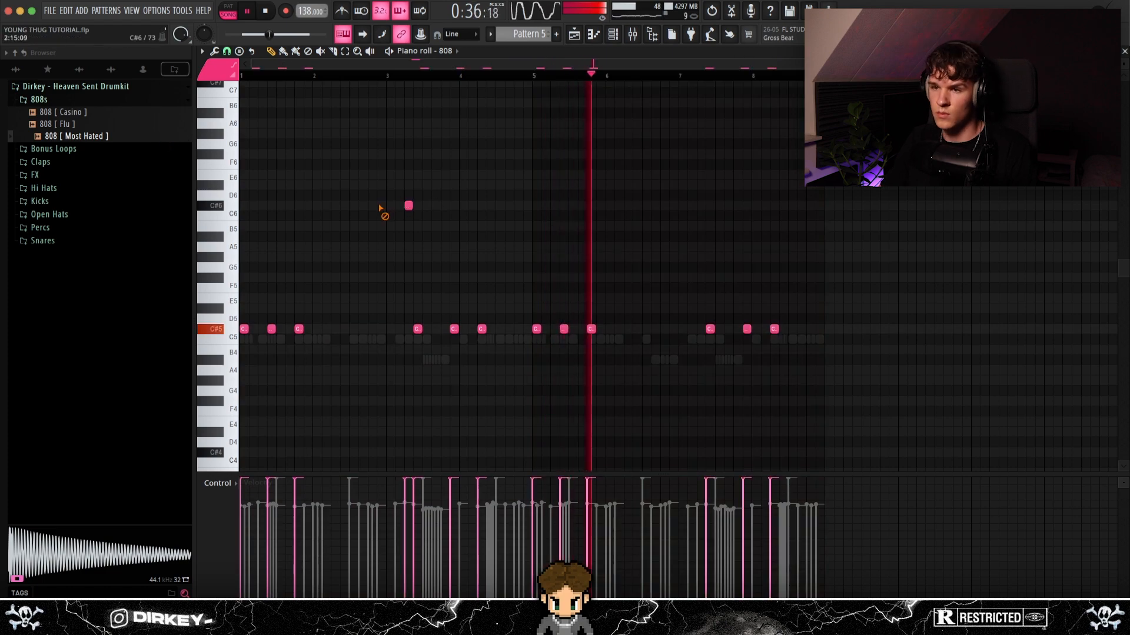
Add a roll of short C#5 808 notes at the end of bar 8, removing the misplaced ones.
scroll(700, 80, up, 4)
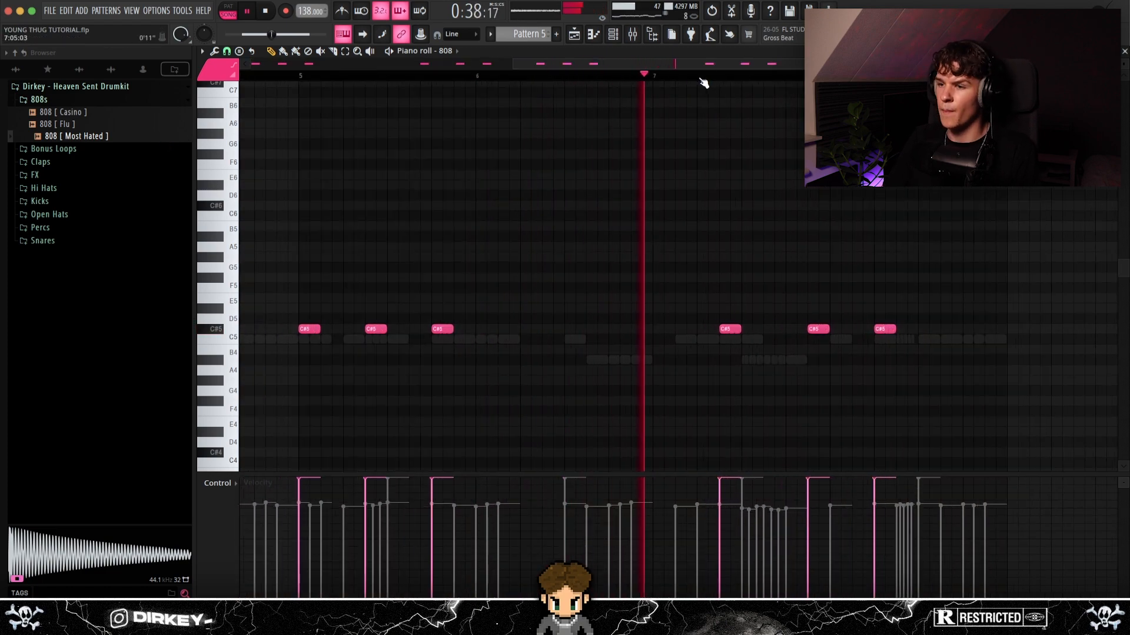
scroll(701, 79, down, 4)
scroll(727, 74, up, 3)
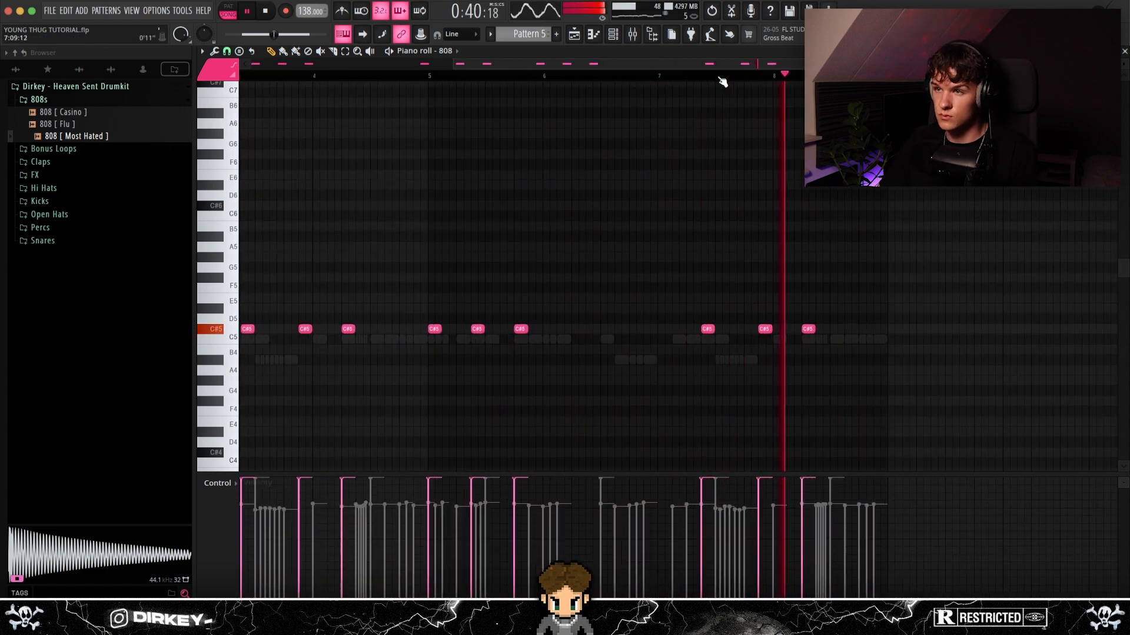
scroll(729, 81, down, 3)
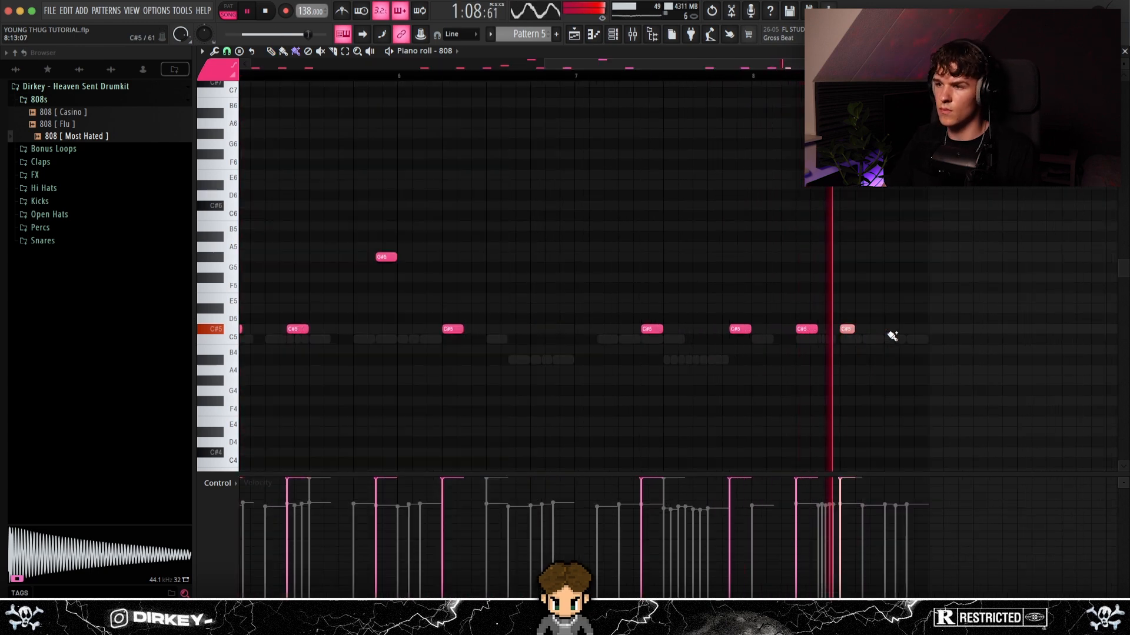
drag(906, 329, 921, 330)
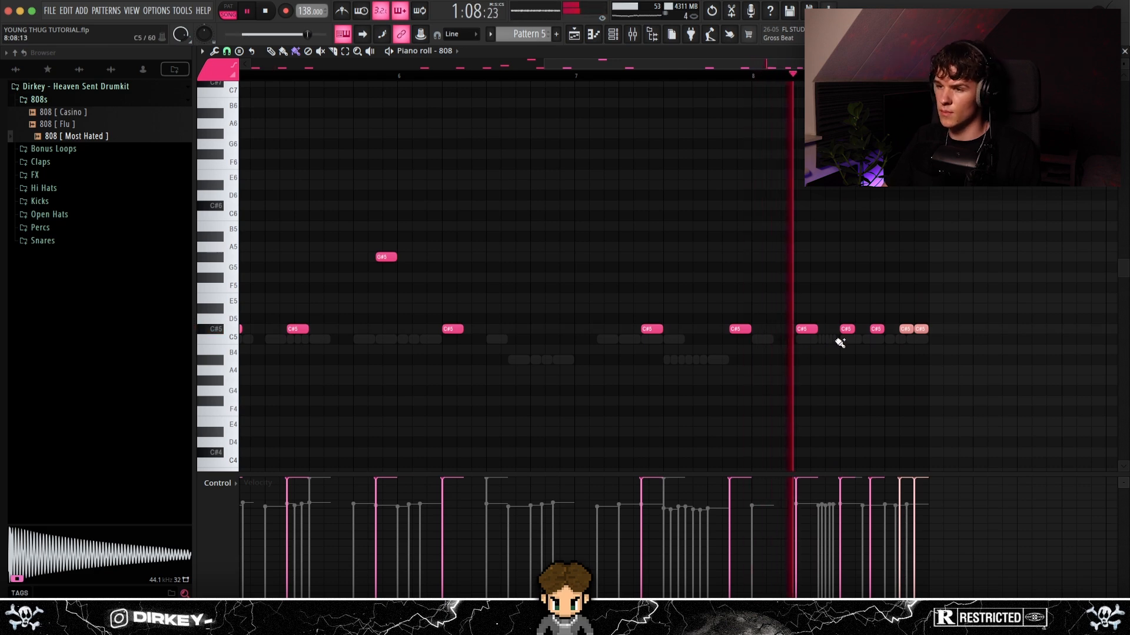
click(831, 329)
right_click(848, 330)
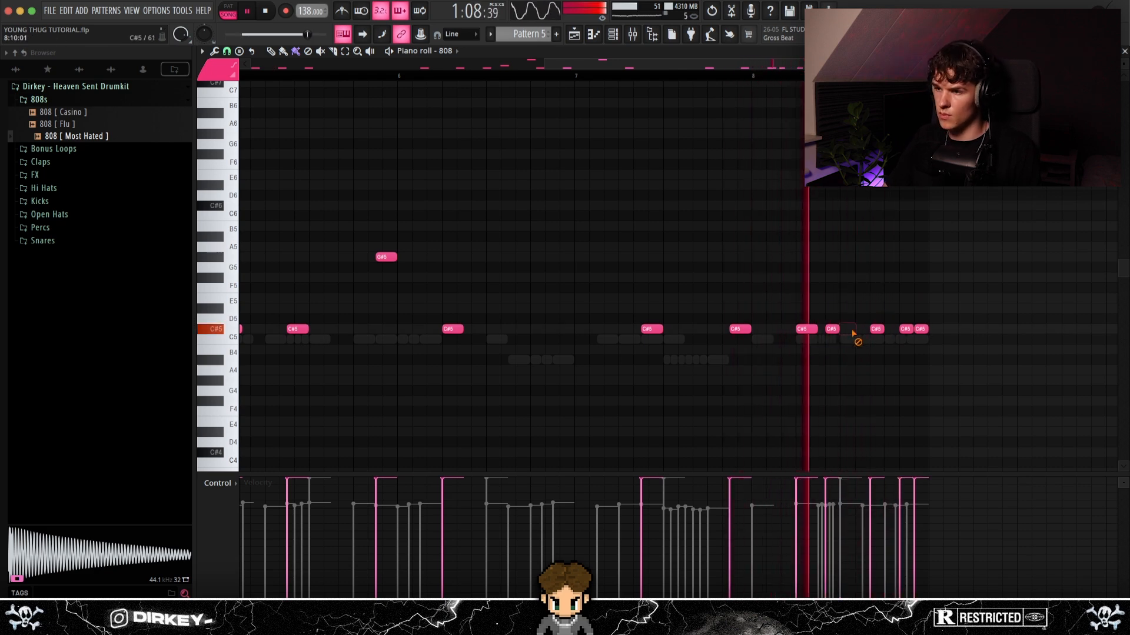
right_click(861, 330)
right_click(875, 330)
click(892, 329)
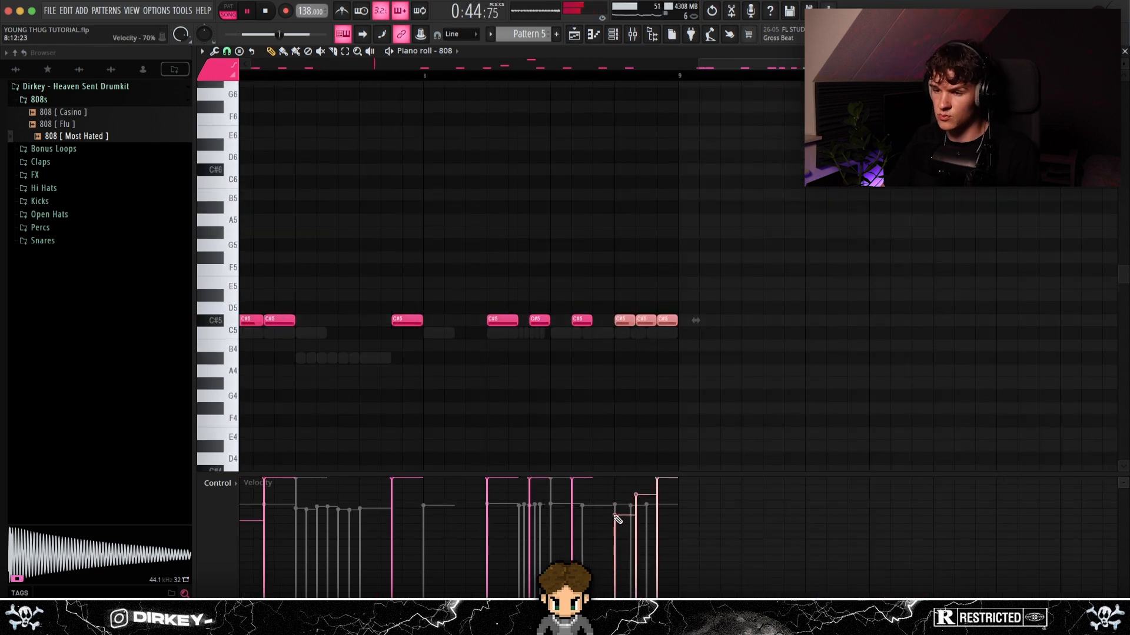
scroll(517, 78, down, 5)
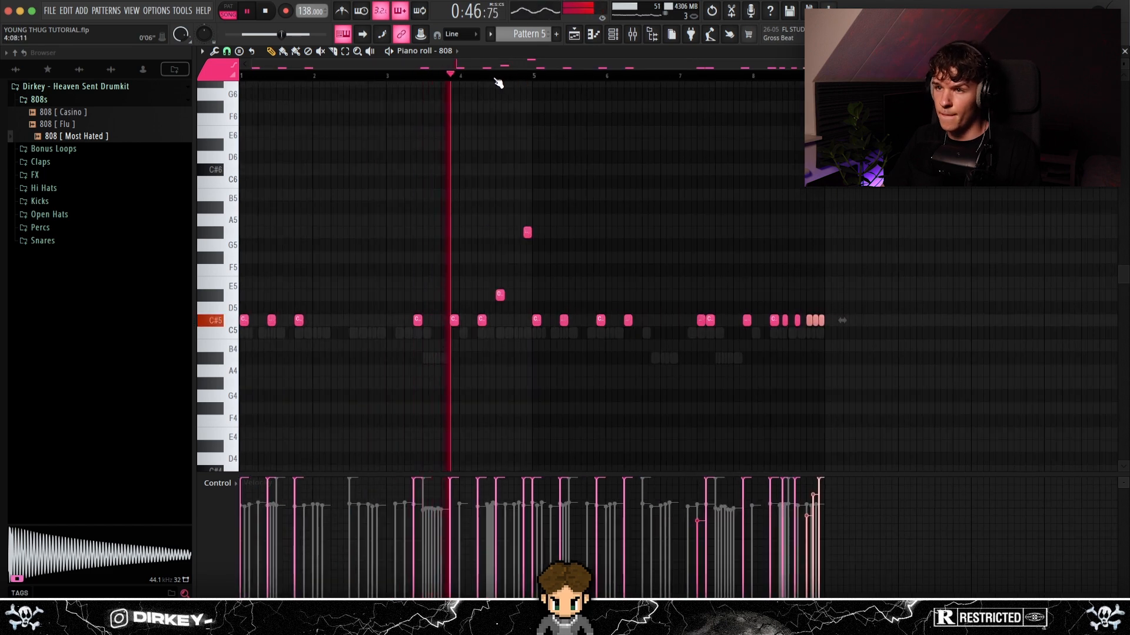
scroll(499, 83, up, 3)
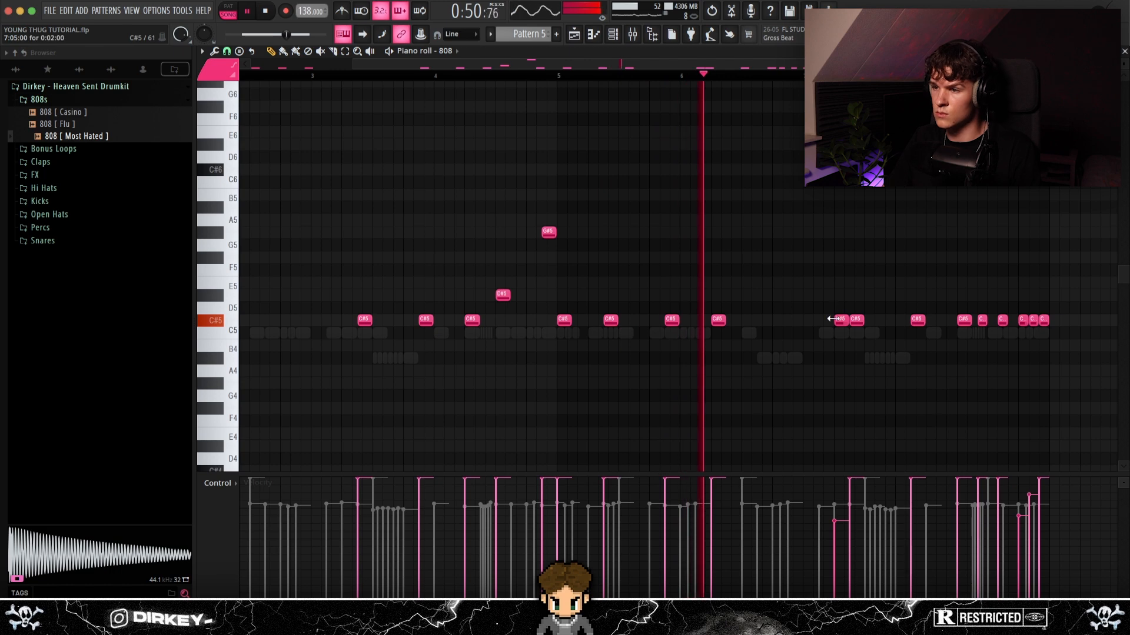
scroll(787, 83, down, 2)
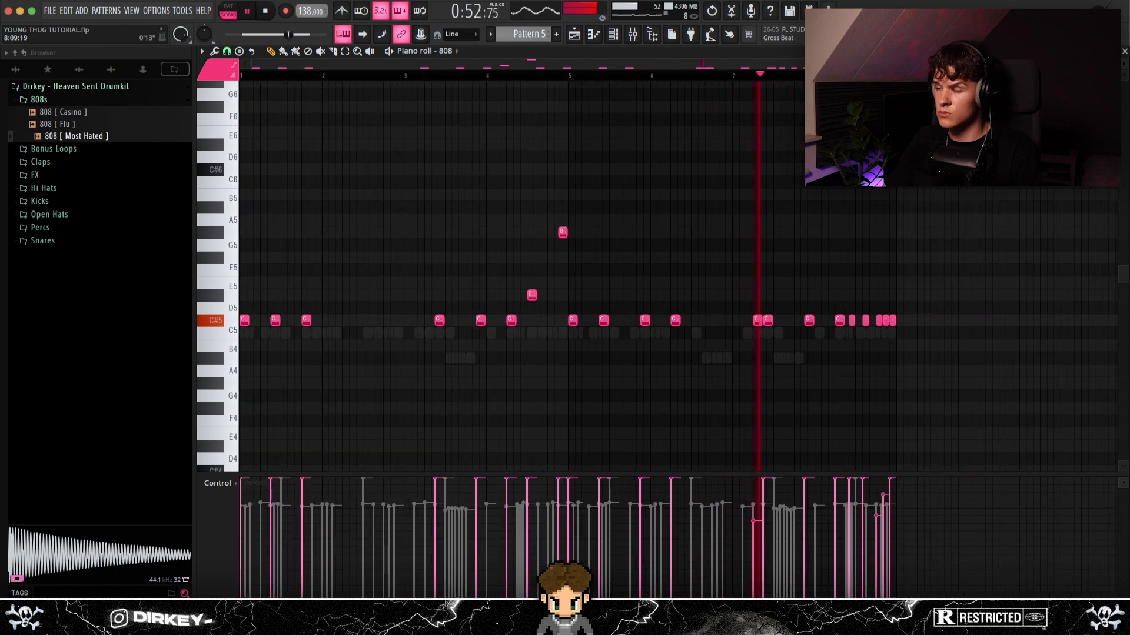
Select the snare2 fill notes in bar 8 and ramp their panning from left to right.
scroll(857, 77, up, 4)
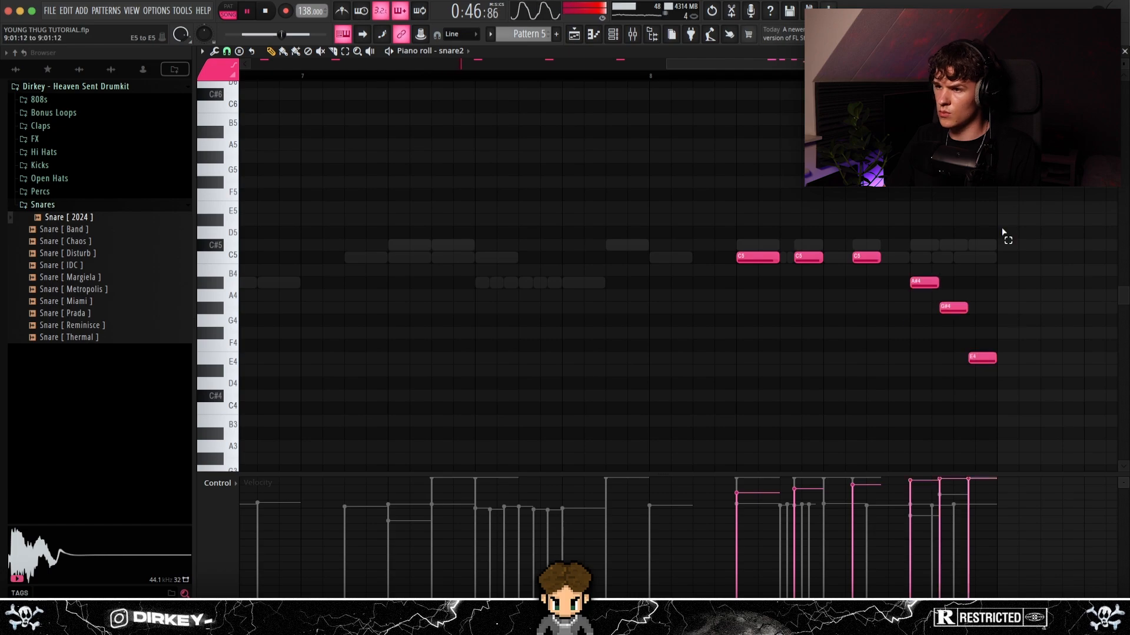
drag(1009, 209, 668, 418)
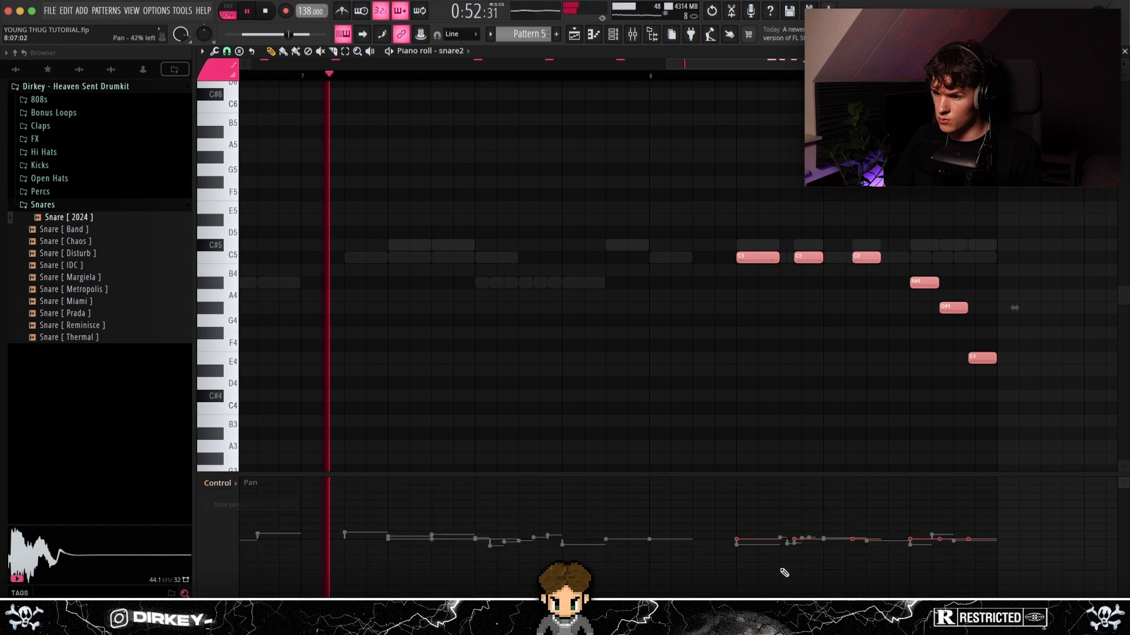
drag(736, 579, 1001, 457)
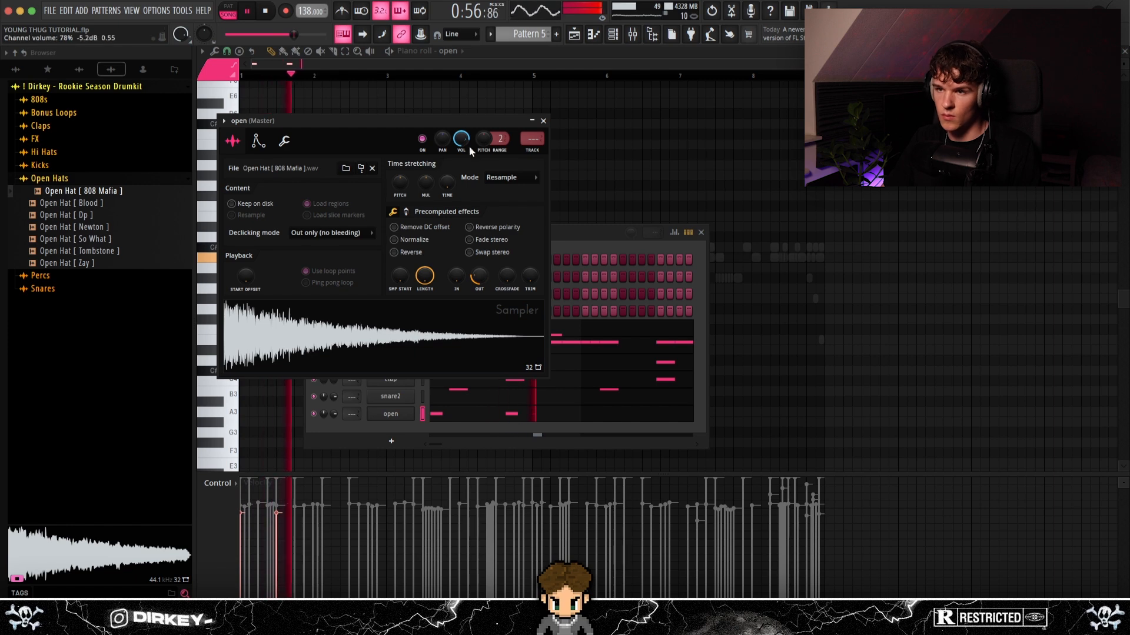
Add a C5 open hat note in bar 4 and duplicate the four-bar open hat pattern into bars 5 to 8.
key(Escape)
click(280, 206)
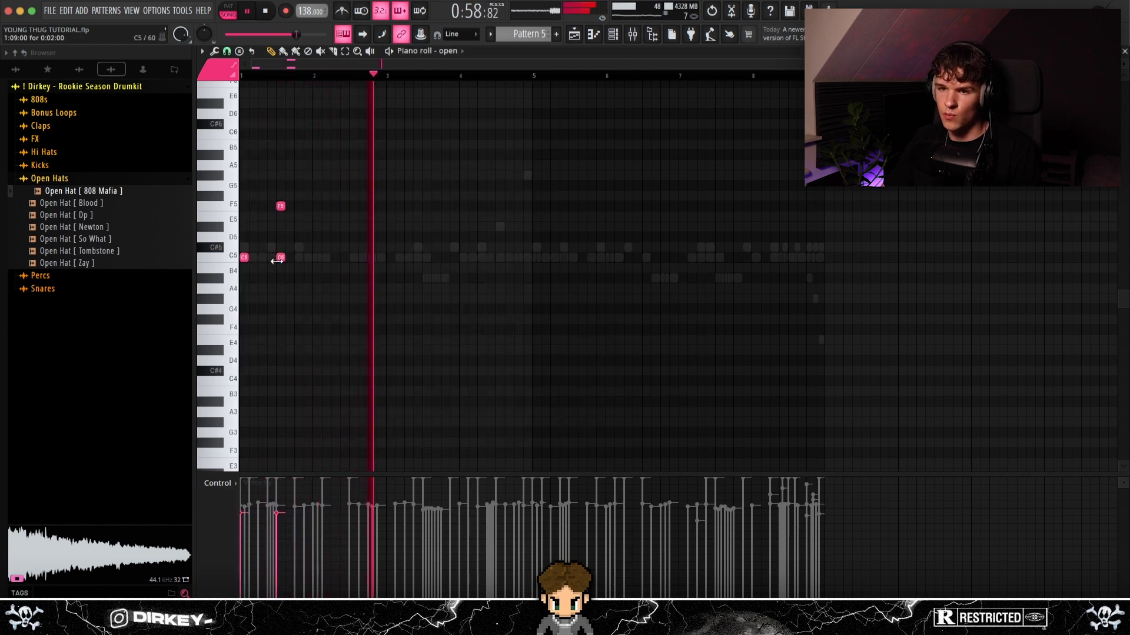
right_click(280, 206)
click(499, 257)
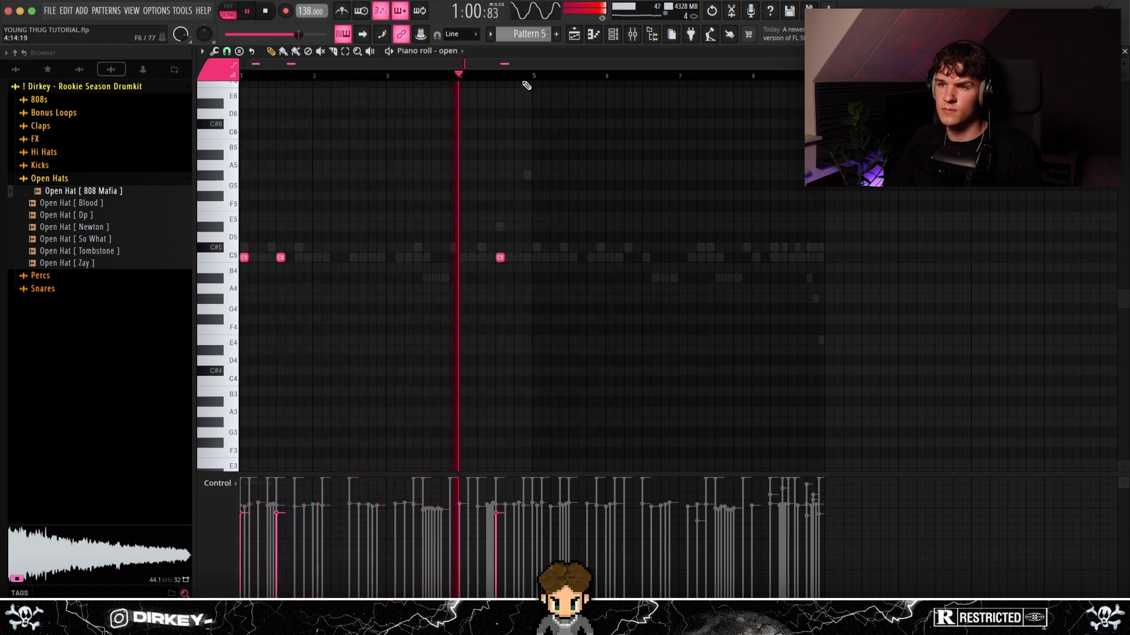
drag(514, 76, 241, 77)
key(super+b)
key(super+d)
Clone the open hat channel and reverse the clone's sample.
click(613, 35)
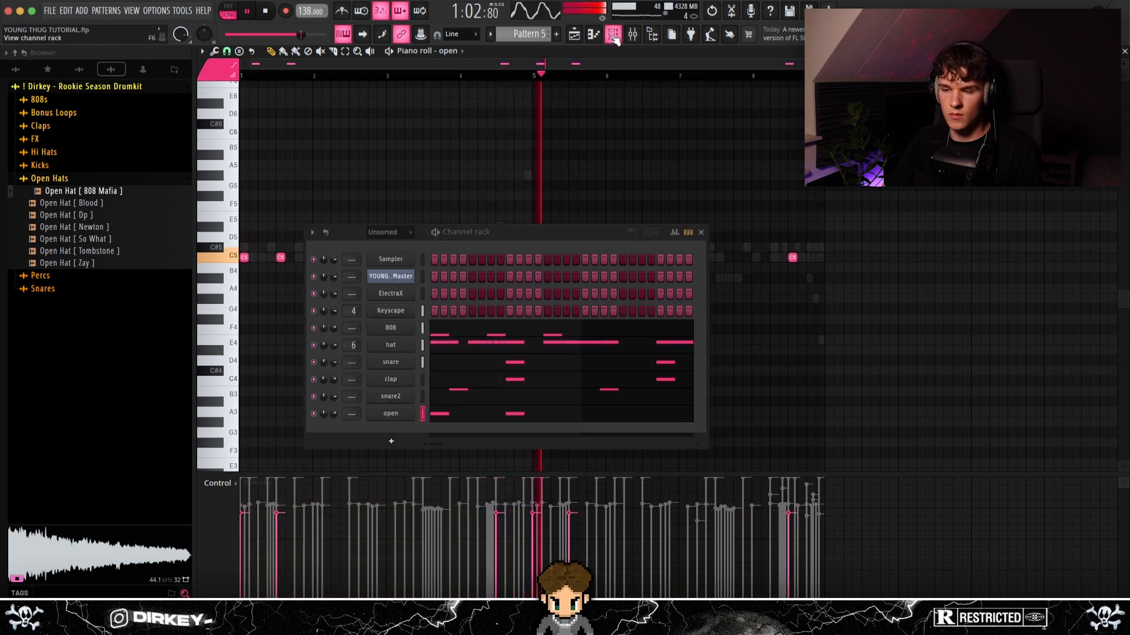
right_click(380, 415)
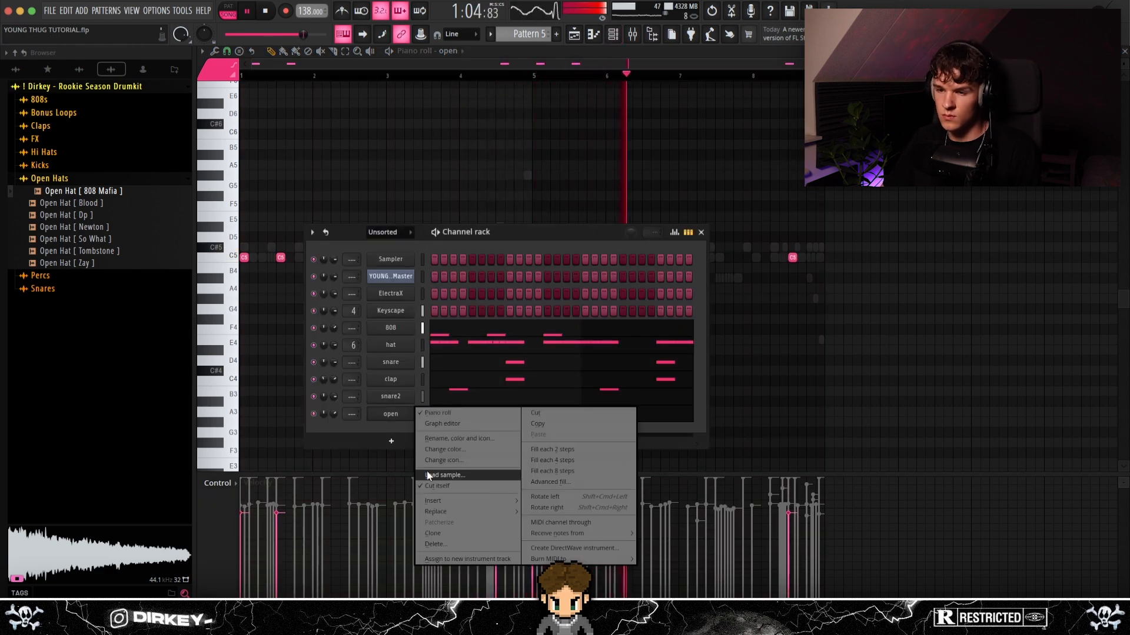
click(433, 533)
click(398, 438)
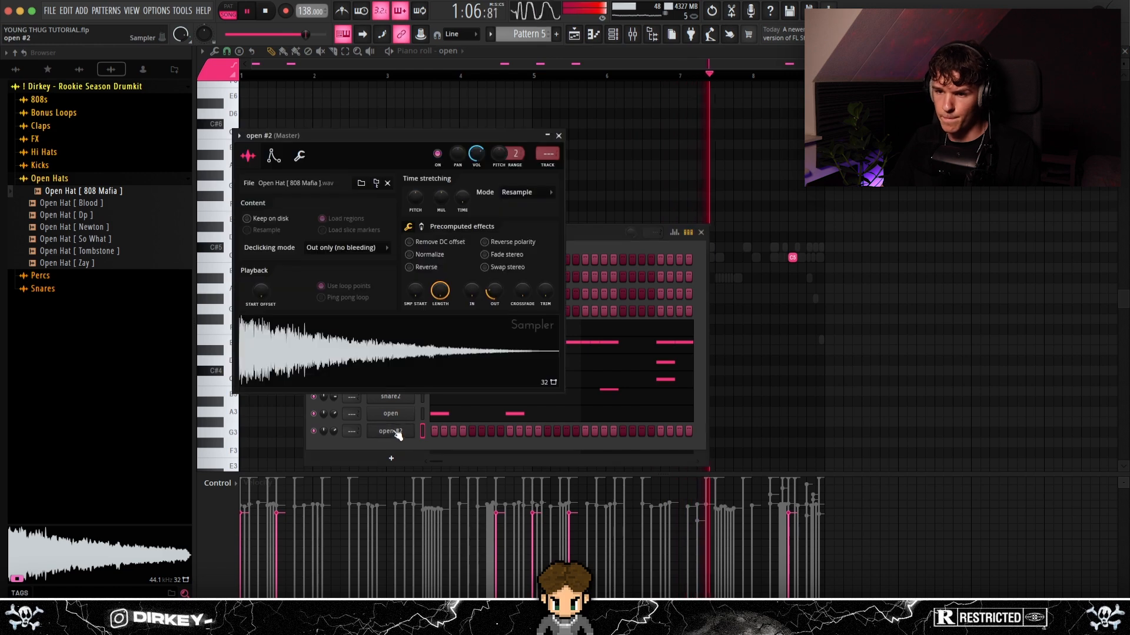
click(409, 267)
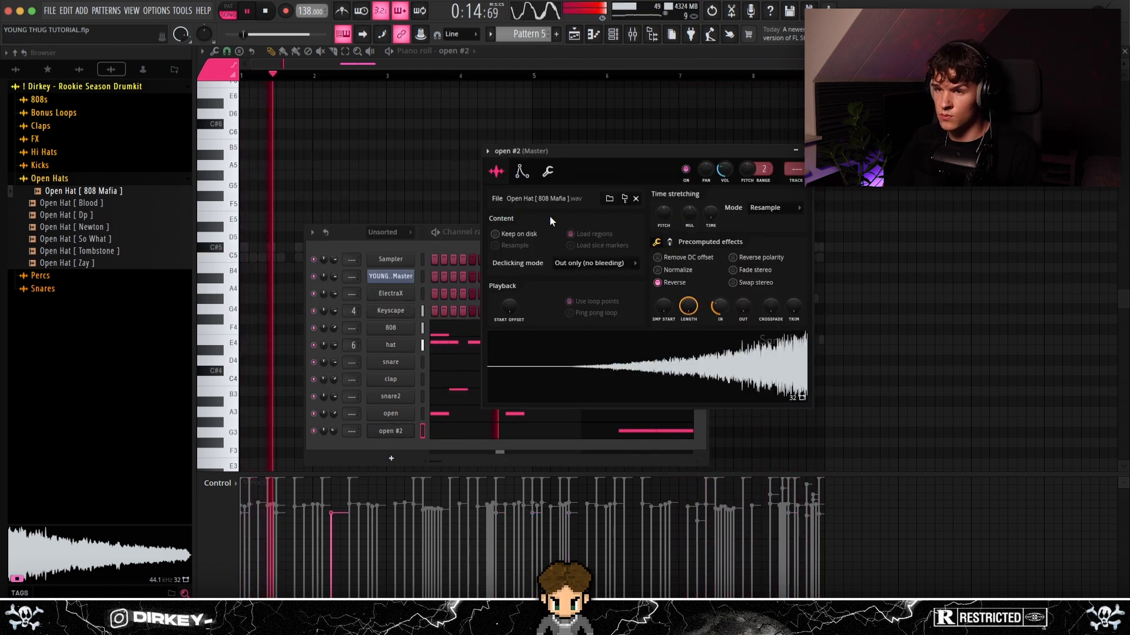
Duplicate the reversed open hat pattern from bars 1 to 4 into bars 5 to 8 and bring up the channel rack.
click(419, 134)
right_click(419, 135)
drag(540, 76, 241, 77)
key(ctrl+b)
key(ctrl+d)
click(613, 35)
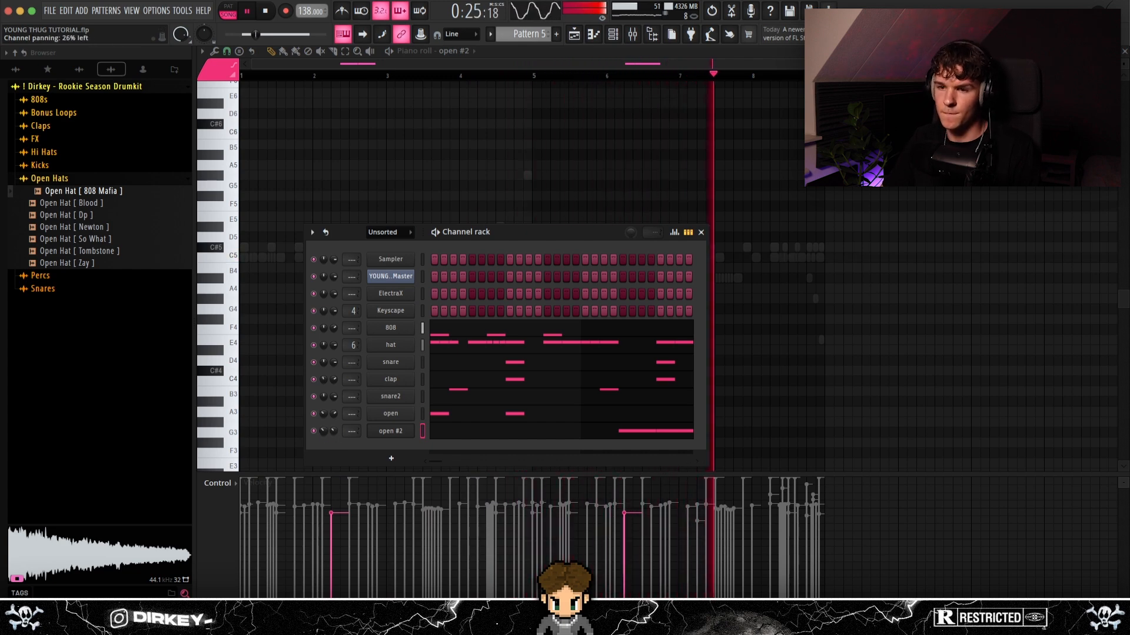
Close the triangle track's reverb, lower the 808 mixer track to 94% volume, and return to the playlist arrangement.
click(565, 145)
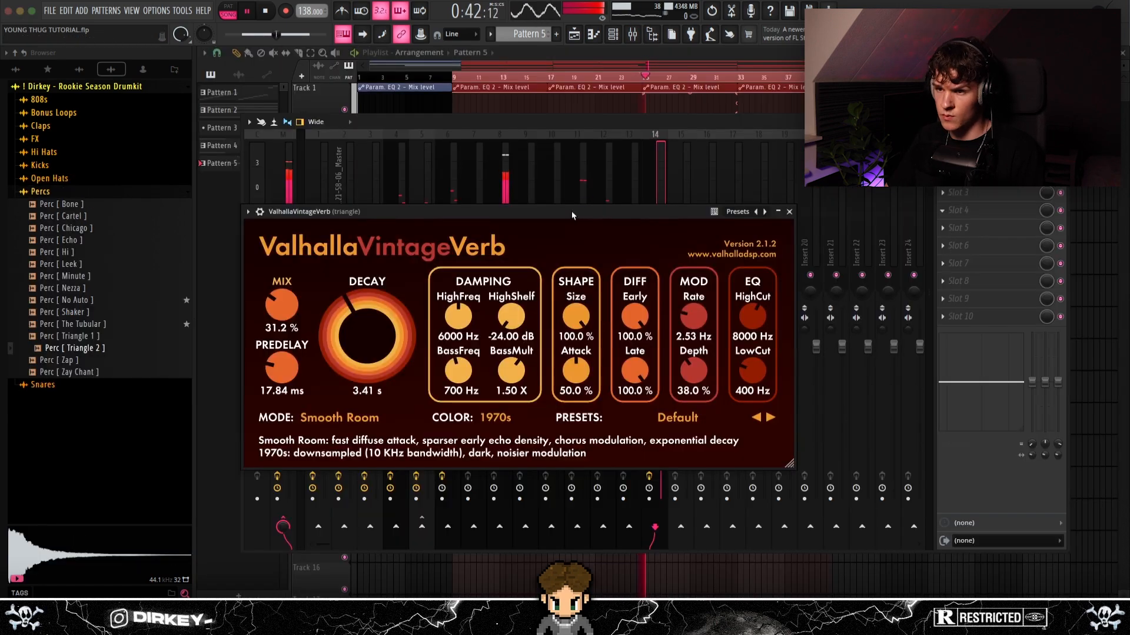
mouse_move(570, 211)
mouse_down()
mouse_move(598, 220)
mouse_move(571, 233)
mouse_up()
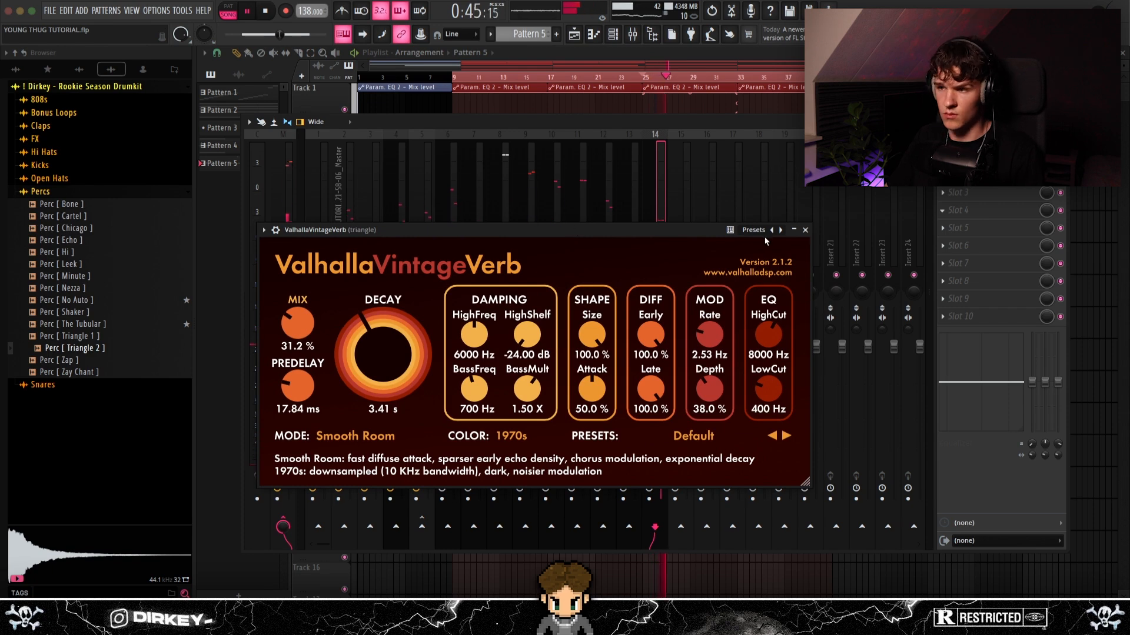
click(805, 230)
drag(620, 130, 640, 135)
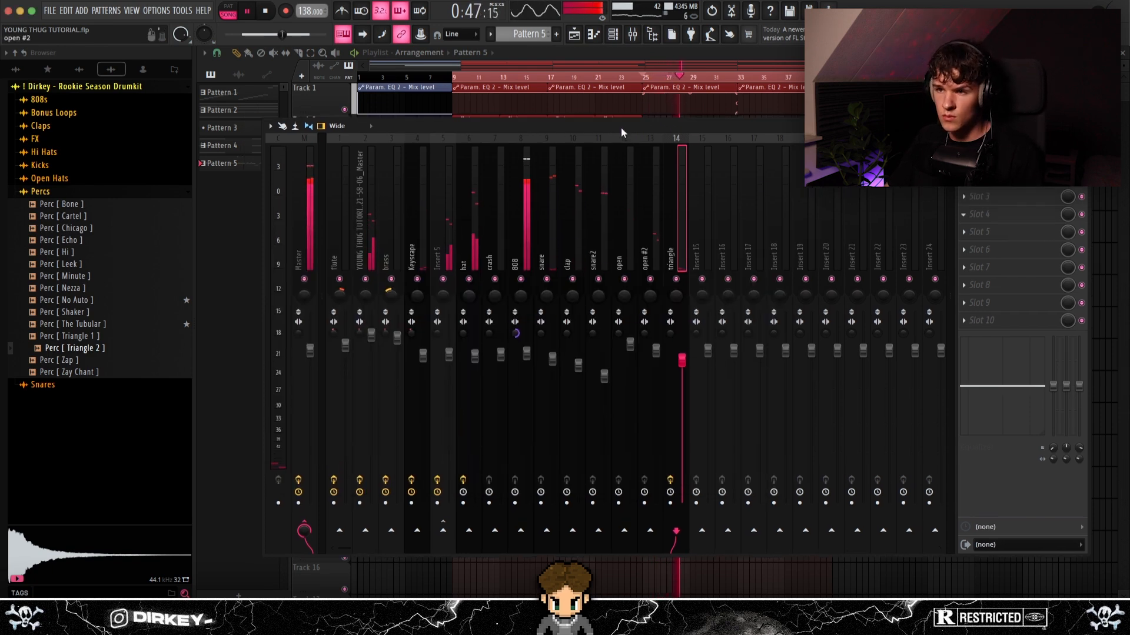
click(527, 353)
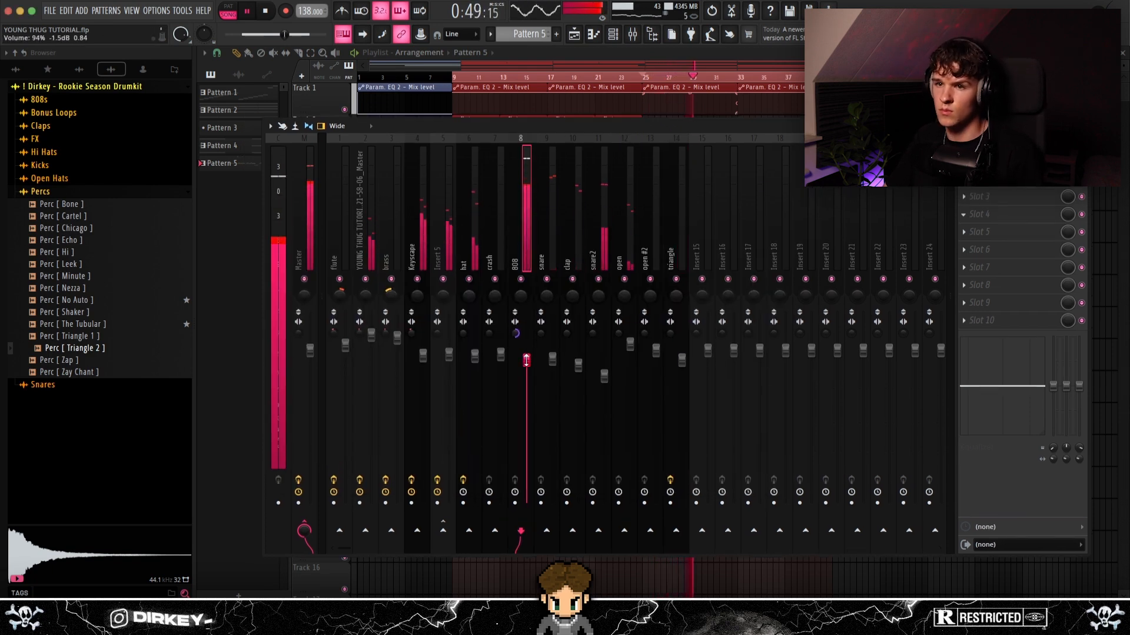
key(F9)
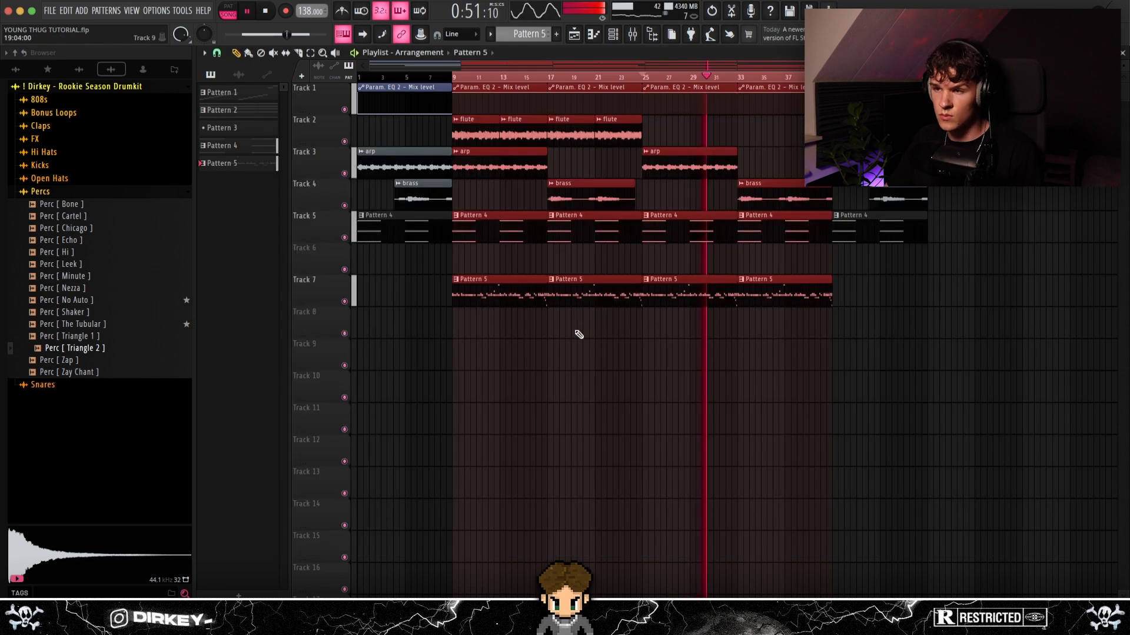
scroll(711, 73, up, 2)
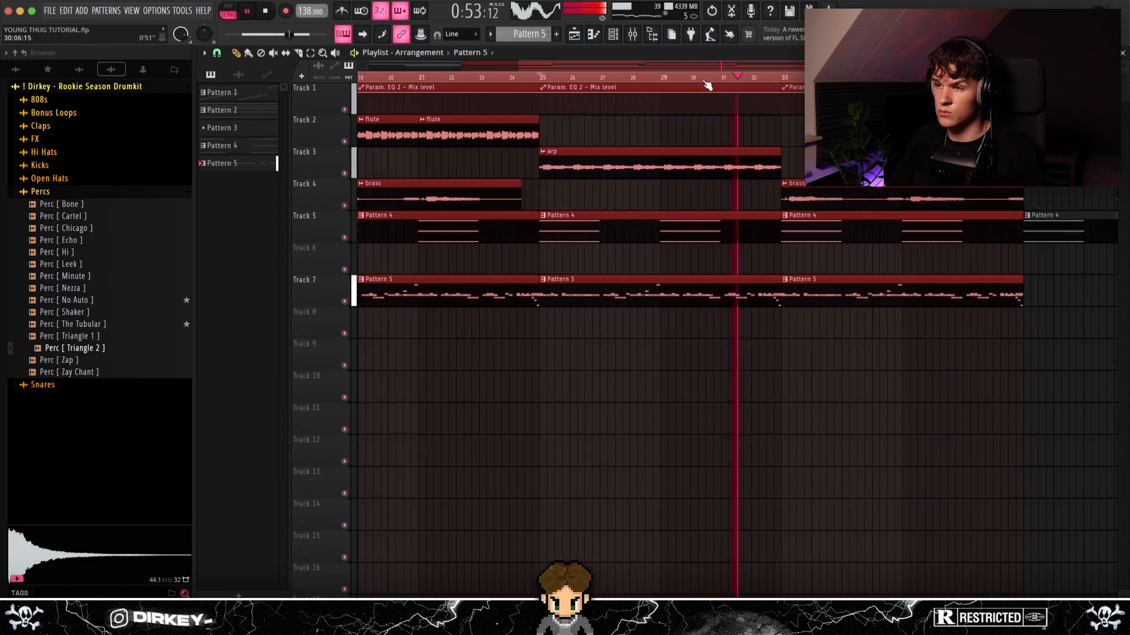